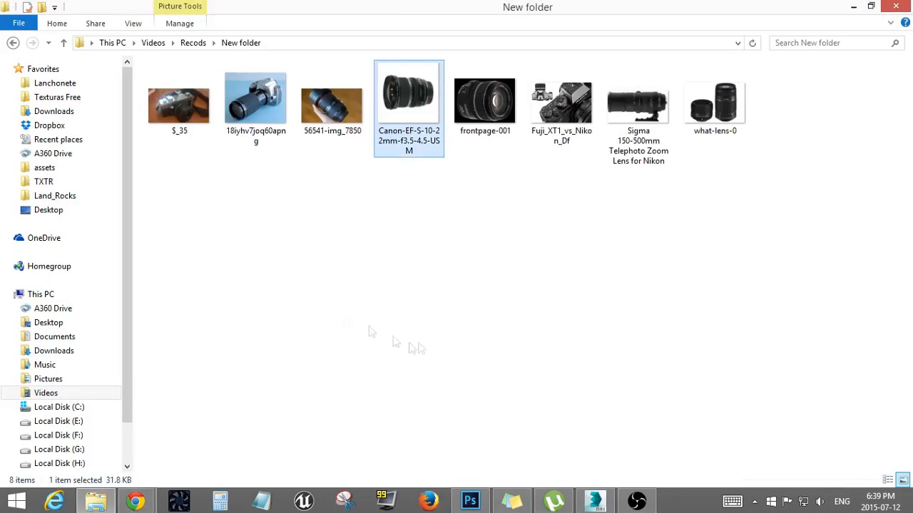
# - Place all eight camera and lens photos from the folder into the Photoshop document as separate layers
pyautogui.hotkey('ctrl', 'a')
pyautogui.moveTo(407, 102); pyautogui.dragTo(403, 339)
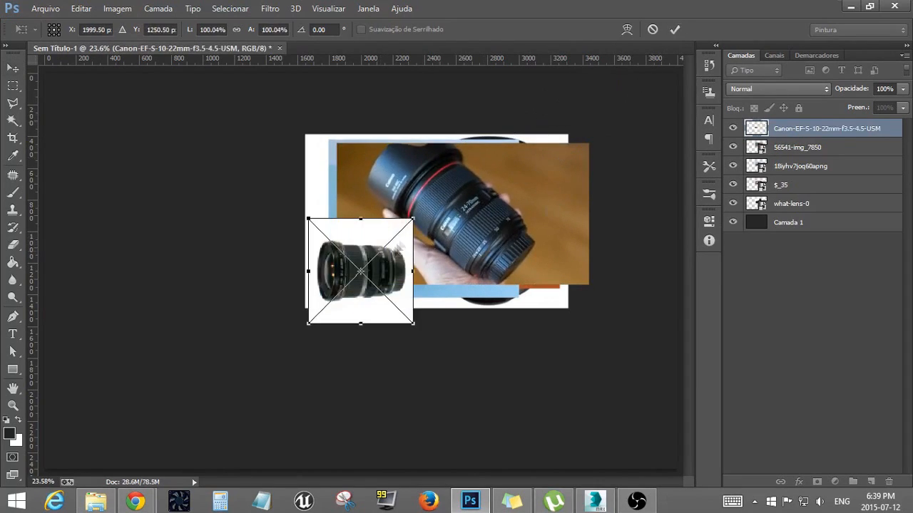
pyautogui.press('Return')
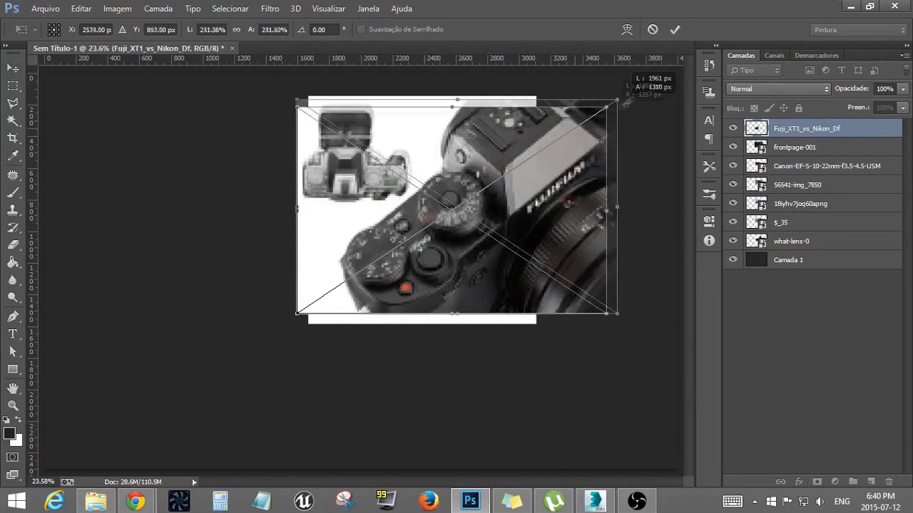
pyautogui.press('Return')
# - Move the Sigma telephoto photo below the Fuji photo, then rearrange and scale the remaining reference photos
pyautogui.moveTo(442, 235); pyautogui.dragTo(456, 417)
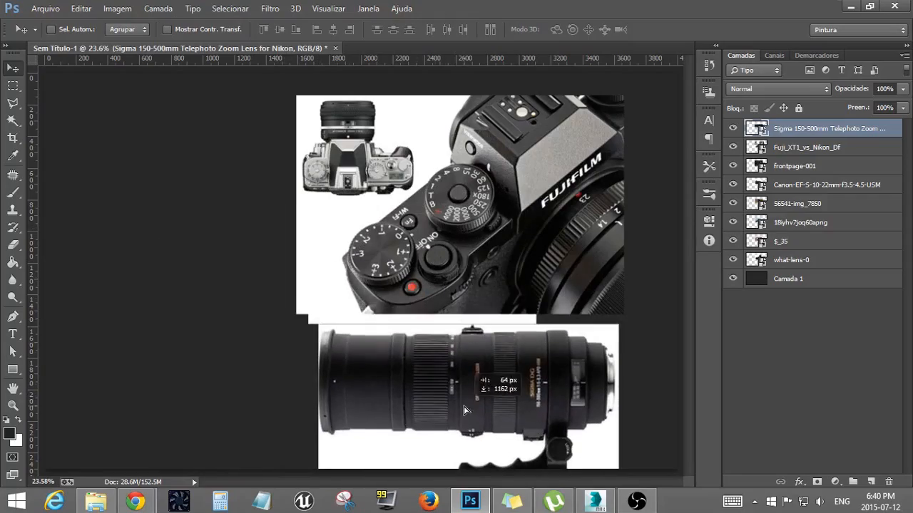
pyautogui.keyDown('ctrl'); pyautogui.moveTo(522, 212); pyautogui.dragTo(270, 367); pyautogui.keyUp('ctrl')
pyautogui.keyDown('shift'); pyautogui.moveTo(371, 251); pyautogui.dragTo(275, 315); pyautogui.keyUp('shift')
pyautogui.press('Return')
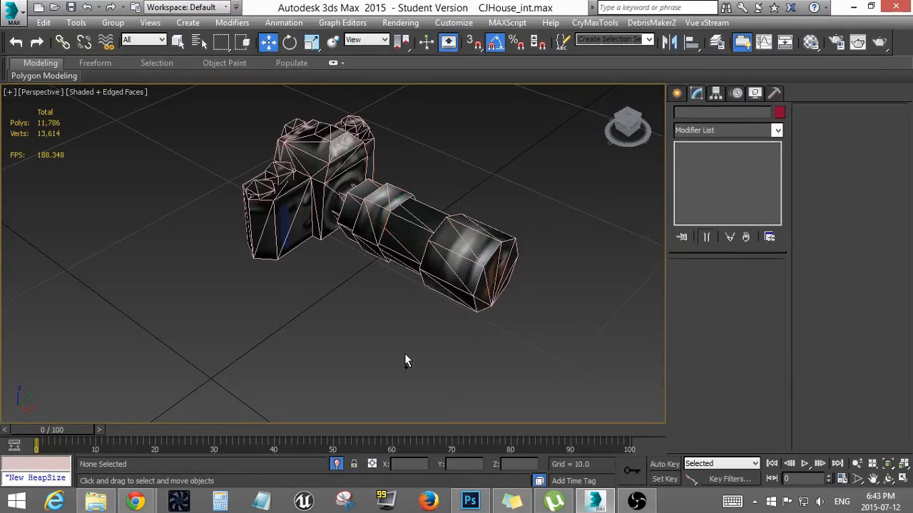
# - In 3ds Max, adjust the cylinder over the camera lens's front section and add an Edit Poly modifier
pyautogui.click(436, 186)
pyautogui.scroll(5, 441, 237)
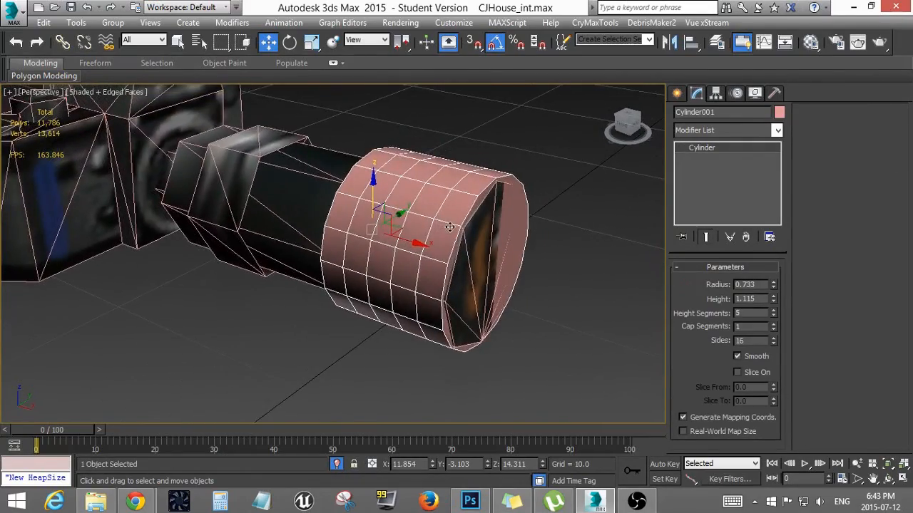
pyautogui.keyDown('alt'); pyautogui.moveTo(441, 237); pyautogui.dragTo(408, 234, button='middle'); pyautogui.keyUp('alt')
pyautogui.moveTo(381, 249); pyautogui.dragTo(826, 327)
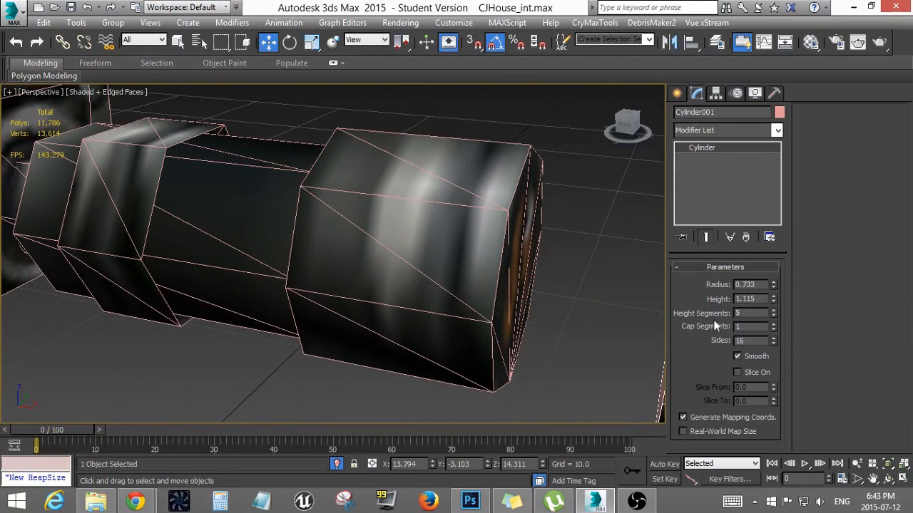
pyautogui.click(727, 130)
pyautogui.click(717, 178)
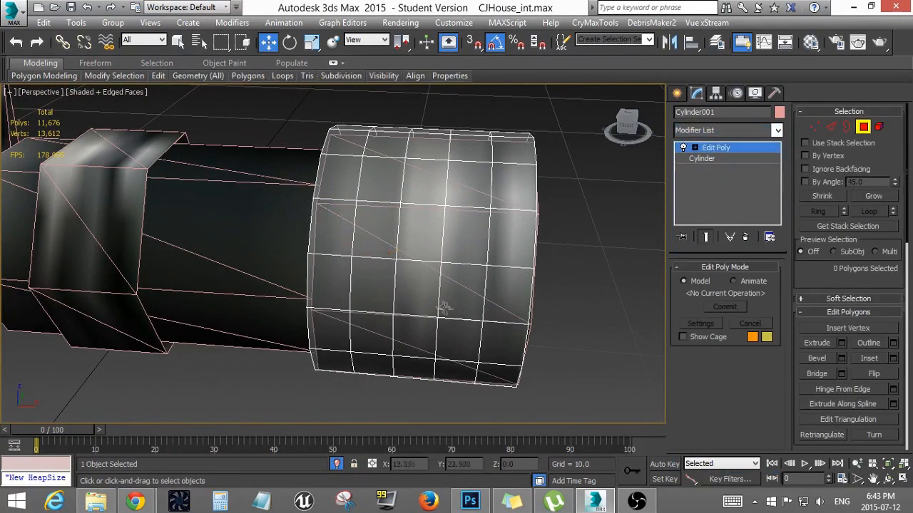
# - Select two separate polygon rings around the front part of the cylinder
pyautogui.keyDown('alt'); pyautogui.moveTo(520, 237); pyautogui.dragTo(473, 277, button='middle'); pyautogui.keyUp('alt')
pyautogui.keyDown('ctrl'); pyautogui.click(455, 255); pyautogui.keyUp('ctrl')
pyautogui.keyDown('shift'); pyautogui.click(454, 223); pyautogui.keyUp('shift')
pyautogui.keyDown('alt'); pyautogui.moveTo(454, 224); pyautogui.dragTo(462, 185, button='middle'); pyautogui.keyUp('alt')
# - Set the cylinder's object colour to black and assign it a grey material
pyautogui.click(780, 113)
pyautogui.click(558, 279)
pyautogui.click(532, 320)
pyautogui.press('m')
pyautogui.click(586, 221)
pyautogui.click(770, 34)
# - Extrude the two polygon rings outward, including the polygon still missing from the selection
pyautogui.rightClick(462, 185)
pyautogui.click(513, 265)
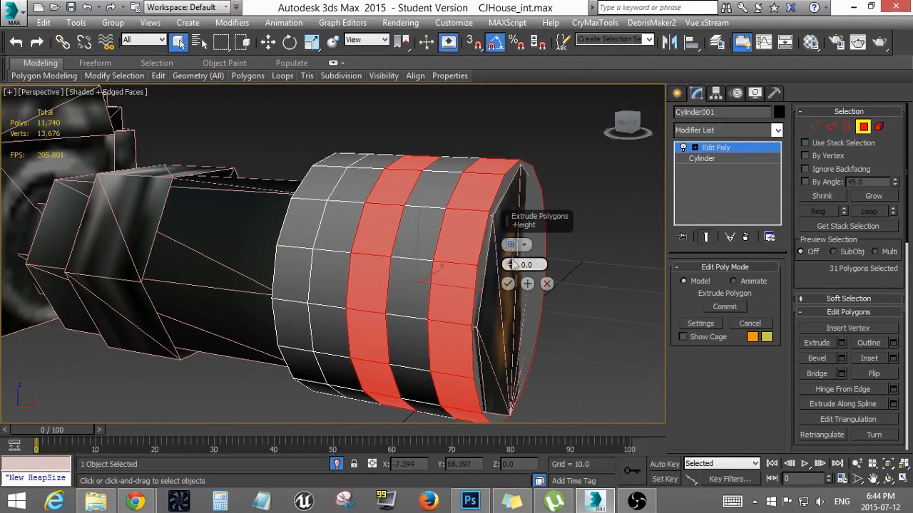
pyautogui.keyDown('alt'); pyautogui.moveTo(499, 268); pyautogui.dragTo(226, 252, button='middle'); pyautogui.keyUp('alt')
pyautogui.keyDown('ctrl'); pyautogui.click(428, 306); pyautogui.keyUp('ctrl')
pyautogui.moveTo(267, 302)
pyautogui.keyDown('alt'); pyautogui.mouseDown(button='middle')
pyautogui.moveTo(299, 353)
pyautogui.moveTo(391, 345)
pyautogui.moveTo(387, 306)
pyautogui.moveTo(333, 203)
pyautogui.mouseUp(button='middle'); pyautogui.keyUp('alt')
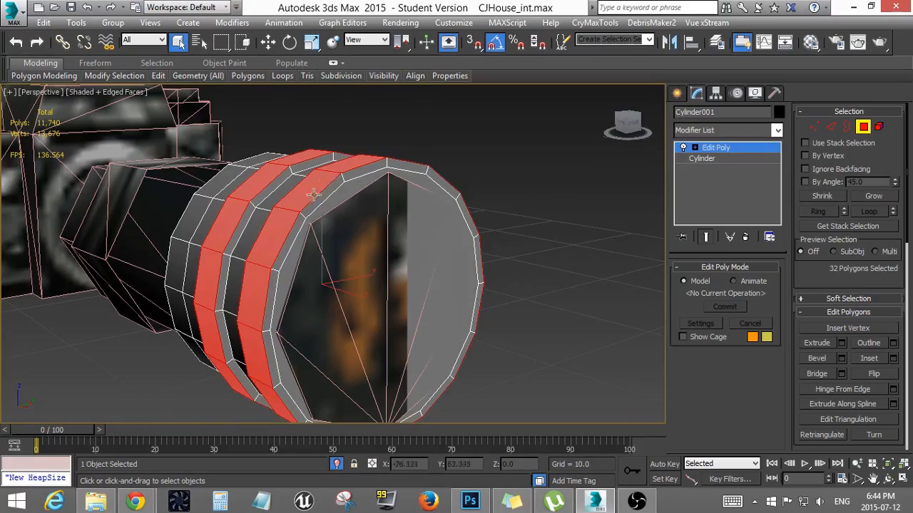
# - Extrude a single complete ring of polygons around the lens cylinder
pyautogui.keyDown('alt'); pyautogui.moveTo(359, 174); pyautogui.dragTo(378, 246, button='middle'); pyautogui.keyUp('alt')
pyautogui.rightClick(387, 241)
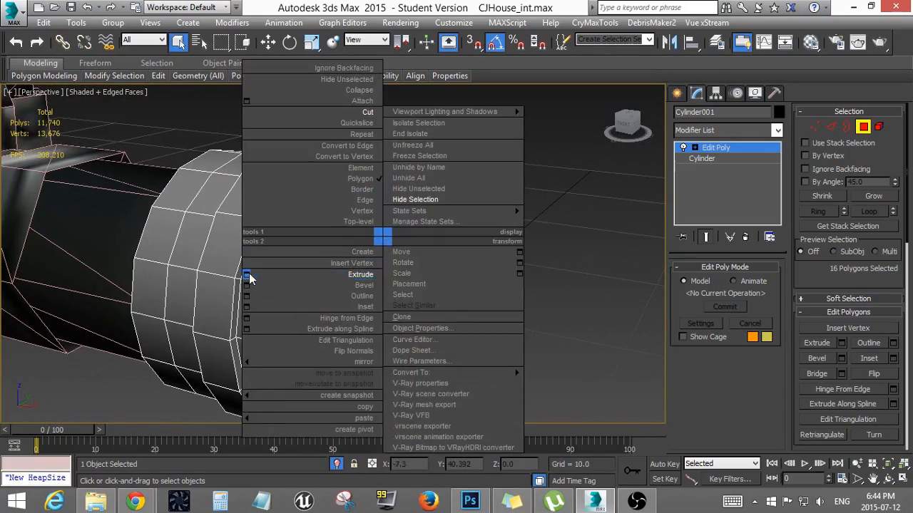
pyautogui.click(249, 276)
pyautogui.click(508, 286)
pyautogui.keyDown('alt'); pyautogui.moveTo(508, 290); pyautogui.dragTo(500, 236, button='middle'); pyautogui.keyUp('alt')
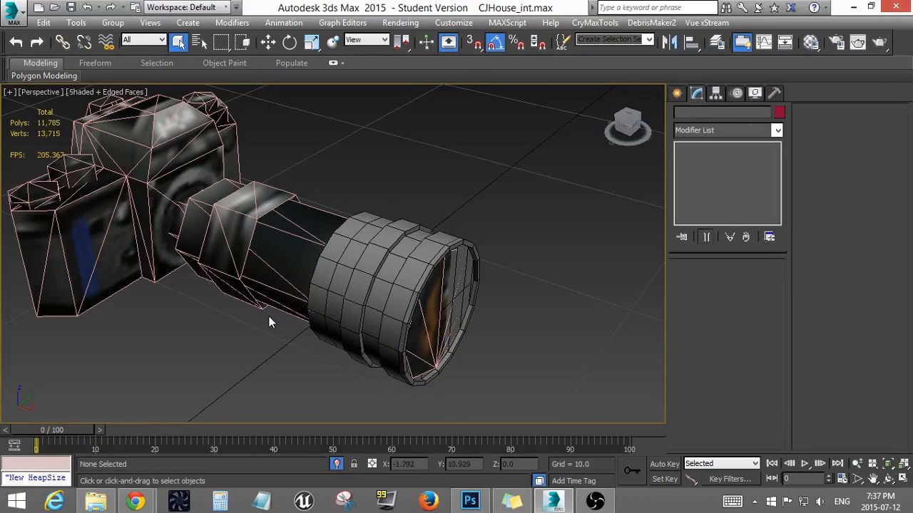
# - Delete the rear cap polygon of the lens cylinder
pyautogui.keyDown('alt'); pyautogui.moveTo(269, 317); pyautogui.dragTo(456, 258, button='middle'); pyautogui.keyUp('alt')
pyautogui.scroll(3, 422, 268)
pyautogui.click(463, 251)
pyautogui.scroll(4, 393, 269)
pyautogui.press('4')
pyautogui.click(389, 228)
pyautogui.keyDown('alt'); pyautogui.moveTo(389, 228); pyautogui.dragTo(464, 267, button='middle'); pyautogui.keyUp('alt')
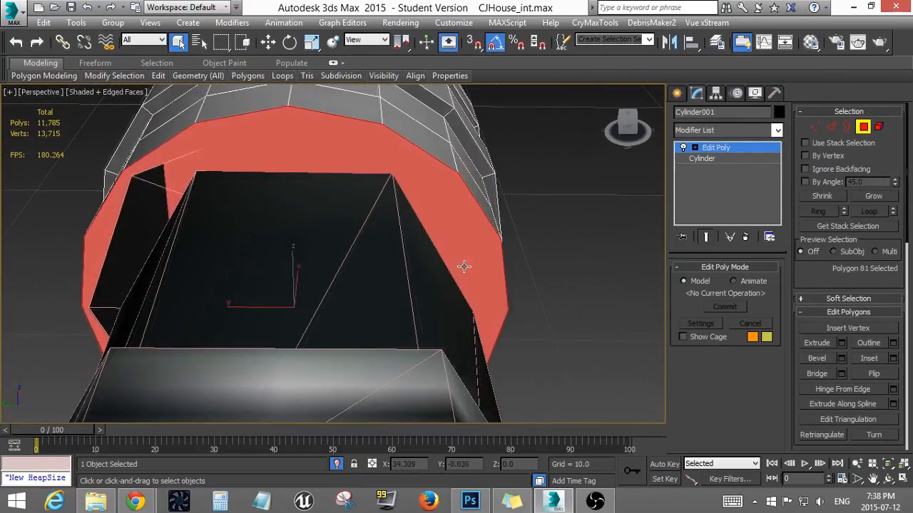
pyautogui.press('Delete')
# - Extrude the cylinder's open rear border inward to the barrel's width, then back along the lens
pyautogui.click(845, 129)
pyautogui.keyDown('alt'); pyautogui.moveTo(492, 182); pyautogui.dragTo(581, 168, button='middle'); pyautogui.keyUp('alt')
pyautogui.click(435, 161)
pyautogui.press('r')
pyautogui.keyDown('shift'); pyautogui.moveTo(289, 299); pyautogui.dragTo(293, 316); pyautogui.keyUp('shift')
pyautogui.keyDown('alt'); pyautogui.moveTo(306, 299); pyautogui.dragTo(352, 341, button='middle'); pyautogui.keyUp('alt')
pyautogui.press('w')
pyautogui.keyDown('shift'); pyautogui.moveTo(317, 311); pyautogui.dragTo(470, 342); pyautogui.keyUp('shift')
# - Continue extending and scaling the open border toward the camera body to follow the reference lens's stepped sections
pyautogui.scroll(-4, 457, 313)
pyautogui.keyDown('alt'); pyautogui.moveTo(456, 314); pyautogui.dragTo(423, 220, button='middle'); pyautogui.keyUp('alt')
pyautogui.scroll(4, 424, 220)
pyautogui.keyDown('alt'); pyautogui.moveTo(410, 272); pyautogui.dragTo(462, 290, button='middle'); pyautogui.keyUp('alt')
pyautogui.press('r')
pyautogui.press('w')
pyautogui.press('r')
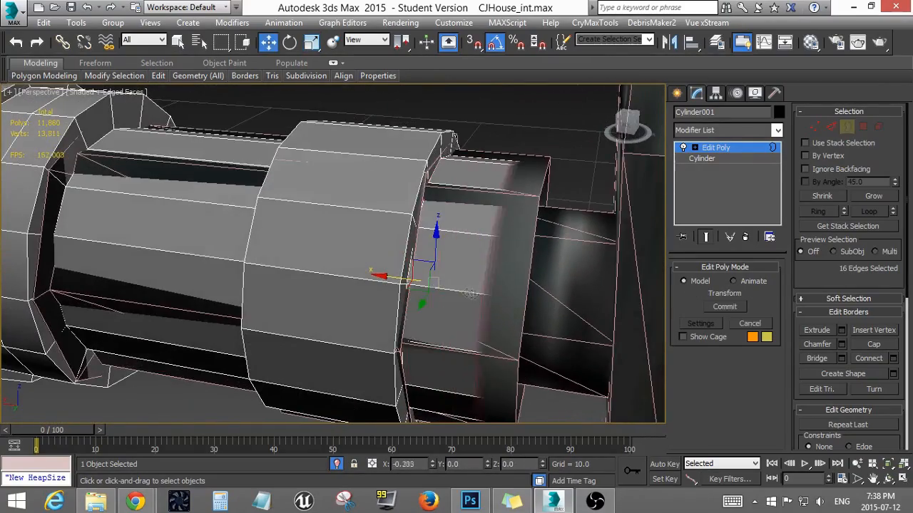
pyautogui.keyDown('alt'); pyautogui.moveTo(542, 316); pyautogui.dragTo(452, 291, button='middle'); pyautogui.keyUp('alt')
pyautogui.press('w')
# - Isolate the lens cylinder and bring its front face into view
pyautogui.keyDown('alt'); pyautogui.moveTo(536, 299); pyautogui.dragTo(364, 371, button='middle'); pyautogui.keyUp('alt')
pyautogui.click(338, 463)
pyautogui.scroll(-5, 314, 320)
pyautogui.click(249, 314)
pyautogui.keyDown('alt'); pyautogui.moveTo(606, 278); pyautogui.dragTo(385, 214, button='middle'); pyautogui.keyUp('alt')
pyautogui.scroll(3, 461, 238)
# - Select the polygons covering the inside of the lens's front opening and delete them
pyautogui.press('3')
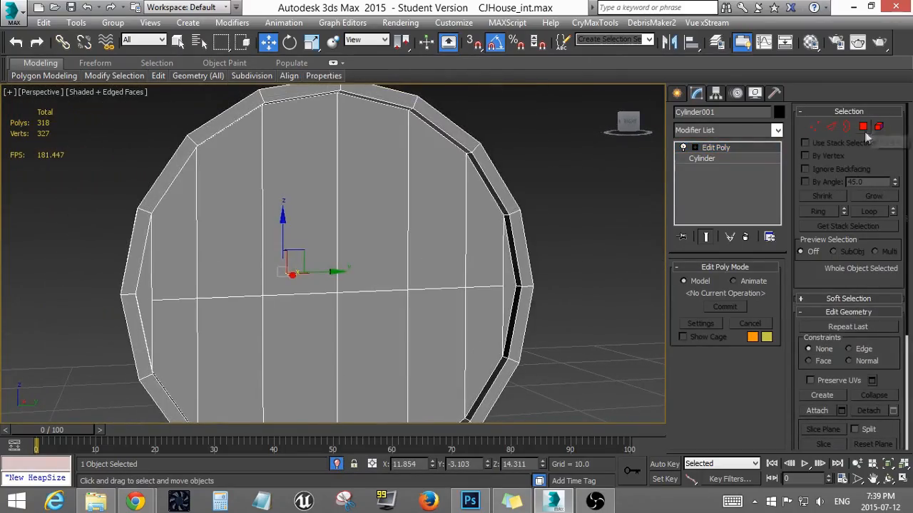
pyautogui.keyDown('ctrl'); pyautogui.click(385, 339); pyautogui.keyUp('ctrl')
pyautogui.keyDown('ctrl'); pyautogui.click(307, 335); pyautogui.keyUp('ctrl')
pyautogui.press('F3')
pyautogui.keyDown('alt'); pyautogui.moveTo(300, 328); pyautogui.dragTo(340, 344, button='middle'); pyautogui.keyUp('alt')
pyautogui.press('F3')
pyautogui.scroll(2, 393, 279)
pyautogui.press('Delete')
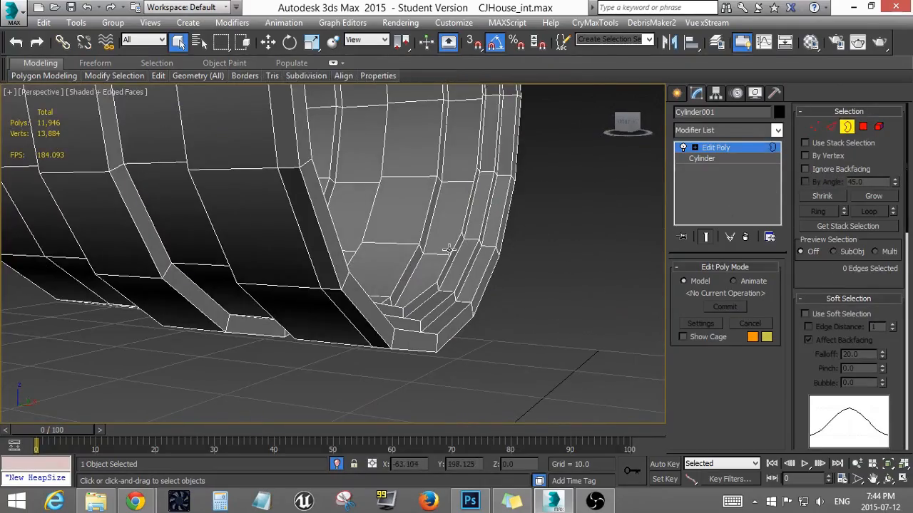
# - Extrude the inner front border toward the centre to form the lens's flat front face, leaving a small hole
pyautogui.scroll(-3, 357, 299)
pyautogui.scroll(4, 335, 240)
pyautogui.scroll(1, 334, 241)
pyautogui.moveTo(216, 315); pyautogui.dragTo(220, 306)
pyautogui.keyDown('alt'); pyautogui.moveTo(220, 307); pyautogui.dragTo(559, 220, button='middle'); pyautogui.keyUp('alt')
pyautogui.scroll(3, 399, 203)
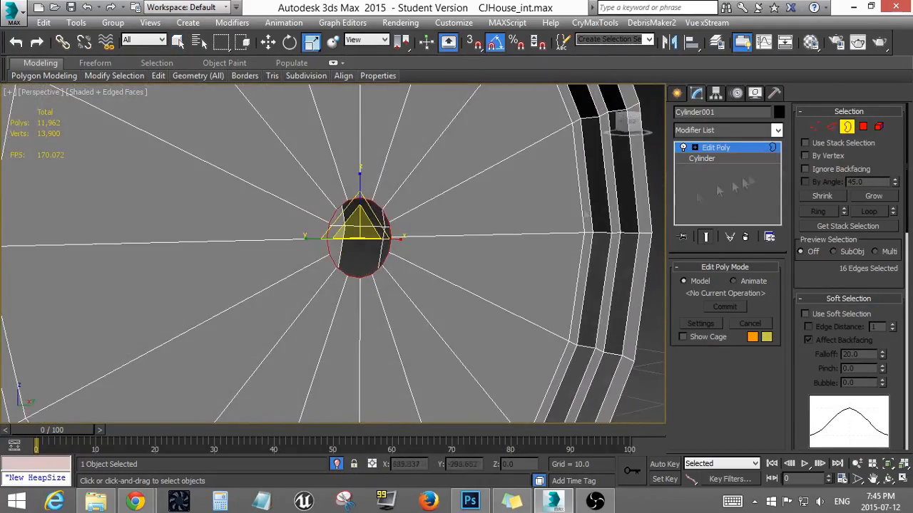
# - Close the small round hole at the centre of the lens's front face
pyautogui.click(831, 129)
pyautogui.keyDown('alt'); pyautogui.moveTo(314, 207); pyautogui.dragTo(359, 193, button='middle'); pyautogui.keyUp('alt')
pyautogui.click(359, 189)
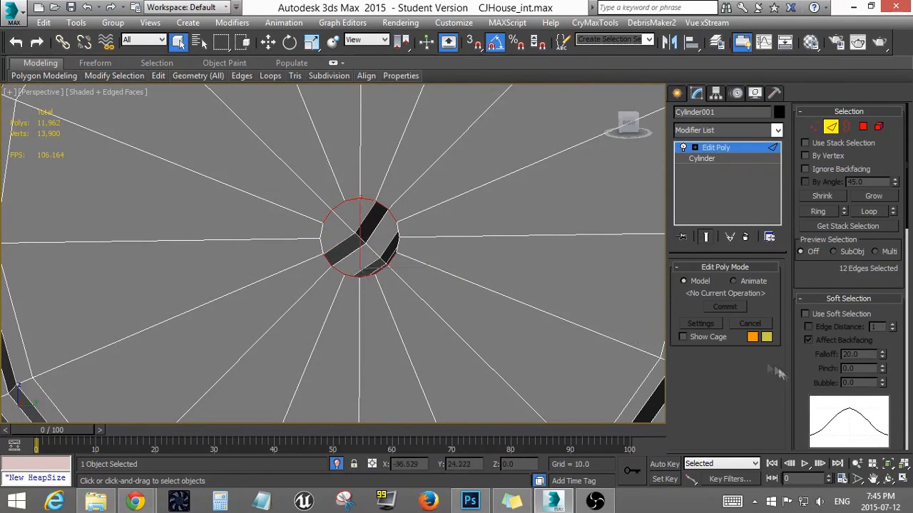
pyautogui.scroll(-5, 838, 163)
pyautogui.scroll(5, 845, 296)
pyautogui.click(847, 127)
pyautogui.keyDown('alt'); pyautogui.moveTo(499, 285); pyautogui.dragTo(448, 328, button='middle'); pyautogui.keyUp('alt')
pyautogui.moveTo(448, 328); pyautogui.dragTo(310, 203)
pyautogui.keyDown('alt'); pyautogui.moveTo(399, 285); pyautogui.dragTo(456, 264, button='middle'); pyautogui.keyUp('alt')
pyautogui.click(873, 345)
# - Add a TurboSmooth modifier with 3 iterations to the lens and display it without edge lines
pyautogui.scroll(-4, 576, 350)
pyautogui.press('3')
pyautogui.keyDown('alt'); pyautogui.moveTo(576, 349); pyautogui.dragTo(528, 324, button='middle'); pyautogui.keyUp('alt')
pyautogui.click(746, 133)
pyautogui.press('t')
pyautogui.press('t')
pyautogui.press('t')
pyautogui.click(683, 274)
pyautogui.doubleClick(772, 287)
pyautogui.click(639, 336)
pyautogui.press('F4')
pyautogui.scroll(-3, 375, 330)
pyautogui.click(376, 330)
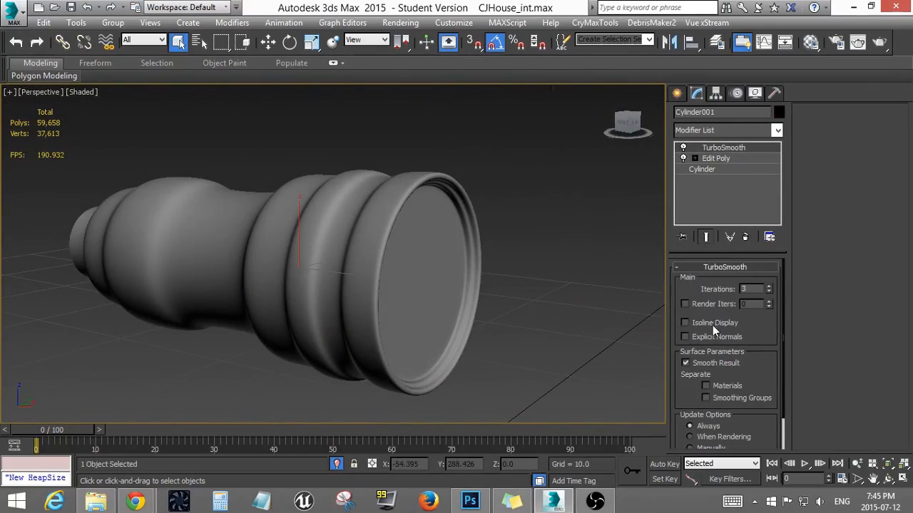
# - Show edged faces again, turn off TurboSmooth on the lens, and return to its Edit Poly level
pyautogui.press('F4')
pyautogui.keyDown('alt'); pyautogui.moveTo(386, 288); pyautogui.dragTo(584, 314, button='middle'); pyautogui.keyUp('alt')
pyautogui.click(683, 148)
pyautogui.click(704, 160)
pyautogui.keyDown('alt'); pyautogui.moveTo(421, 278); pyautogui.dragTo(585, 313, button='middle'); pyautogui.keyUp('alt')
pyautogui.keyDown('alt'); pyautogui.moveTo(363, 410); pyautogui.dragTo(438, 291, button='middle'); pyautogui.keyUp('alt')
pyautogui.scroll(3, 438, 291)
pyautogui.scroll(-3, 437, 291)
# - Isolate the reference camera together with the new lens and save the scene
pyautogui.click(239, 318)
pyautogui.keyDown('alt'); pyautogui.moveTo(239, 318); pyautogui.dragTo(258, 244, button='middle'); pyautogui.keyUp('alt')
pyautogui.scroll(3, 257, 245)
pyautogui.hotkey('alt', 'q')
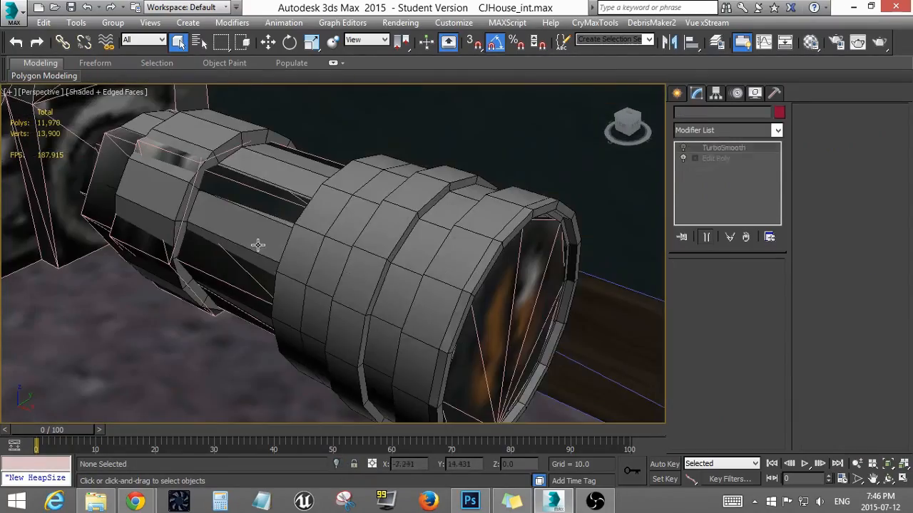
pyautogui.click(334, 465)
pyautogui.click(344, 224)
pyautogui.scroll(4, 390, 301)
pyautogui.click(392, 300)
pyautogui.moveTo(367, 221); pyautogui.dragTo(579, 253, button='middle')
pyautogui.press('t')
pyautogui.scroll(-4, 397, 279)
pyautogui.hotkey('ctrl', 's')
# - Create a box covering the camera's central body in the top wireframe view
pyautogui.click(676, 93)
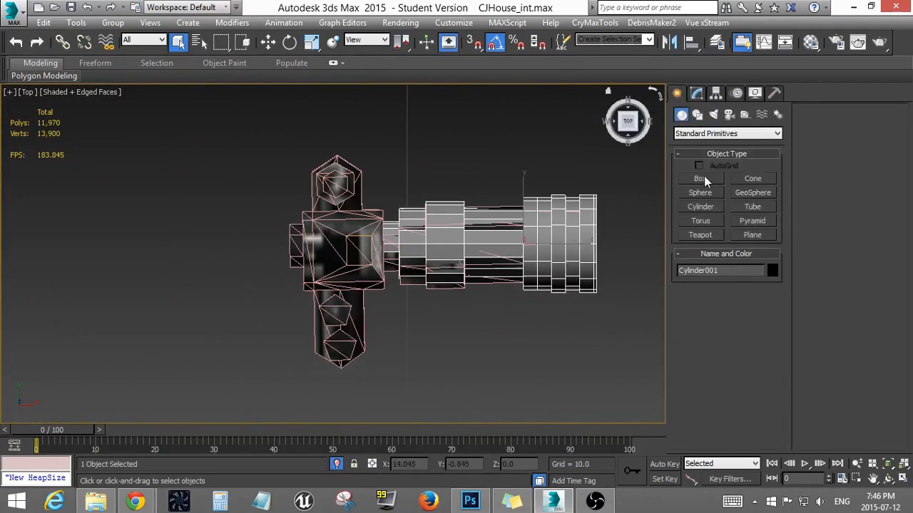
pyautogui.click(703, 179)
pyautogui.press('F3')
pyautogui.scroll(5, 353, 239)
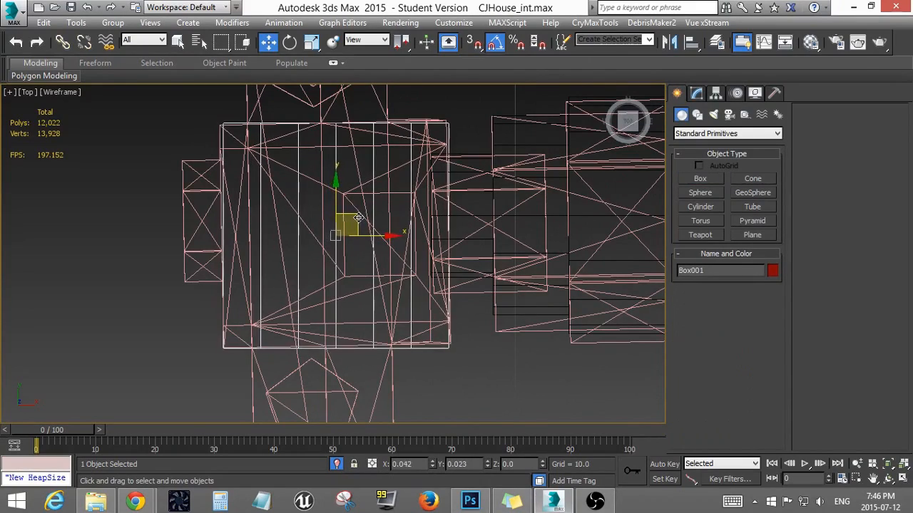
# - Move the box vertically so it lines up with the camera's central body
pyautogui.press('p')
pyautogui.scroll(-2, 403, 250)
pyautogui.keyDown('alt'); pyautogui.moveTo(404, 250); pyautogui.dragTo(392, 203, button='middle'); pyautogui.keyUp('alt')
pyautogui.scroll(-5, 392, 204)
pyautogui.moveTo(388, 200); pyautogui.dragTo(392, 132)
pyautogui.press('z')
pyautogui.press('F3')
pyautogui.keyDown('alt'); pyautogui.moveTo(392, 185); pyautogui.dragTo(407, 152, button='middle'); pyautogui.keyUp('alt')
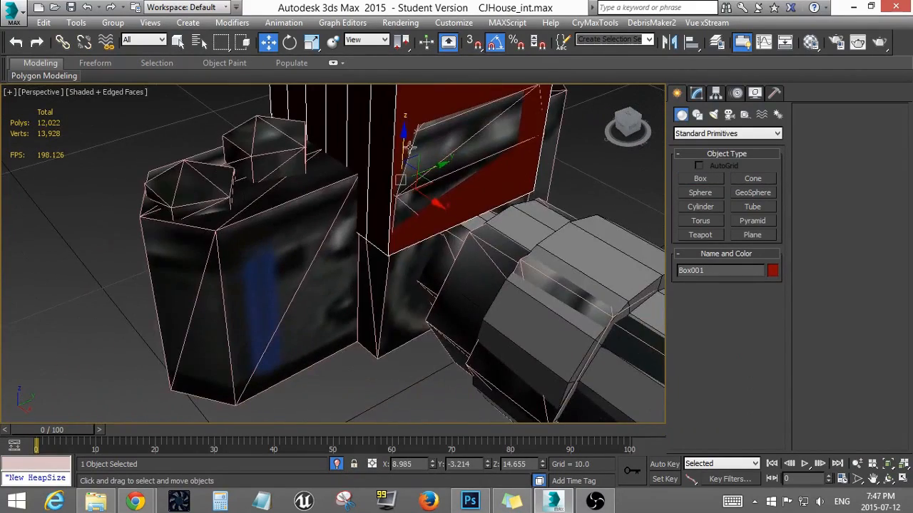
pyautogui.keyDown('alt'); pyautogui.moveTo(421, 235); pyautogui.dragTo(485, 225, button='middle'); pyautogui.keyUp('alt')
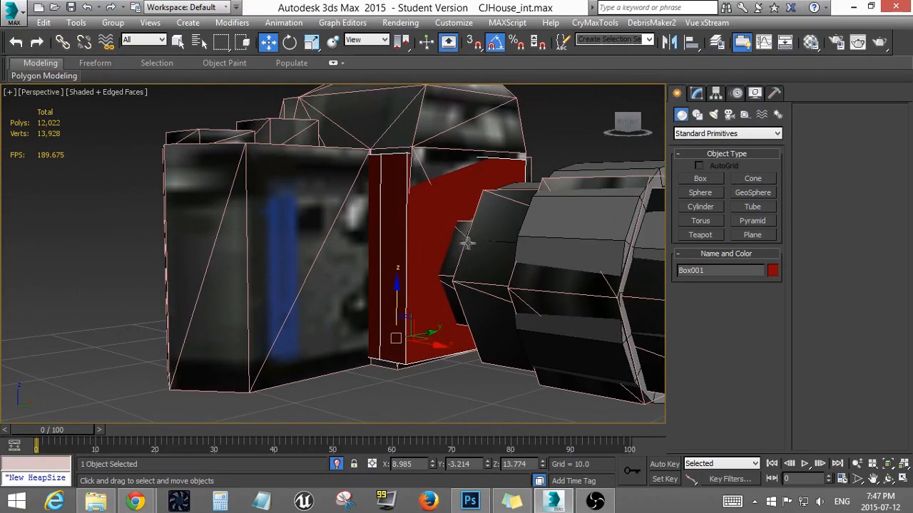
# - Adjust the box's parameters to fit the camera's central body
pyautogui.click(697, 94)
pyautogui.keyDown('alt'); pyautogui.moveTo(401, 310); pyautogui.dragTo(406, 378, button='middle'); pyautogui.keyUp('alt')
pyautogui.click(767, 311)
pyautogui.click(767, 315)
pyautogui.click(767, 315)
pyautogui.keyDown('alt'); pyautogui.moveTo(392, 224); pyautogui.dragTo(375, 277, button='middle'); pyautogui.keyUp('alt')
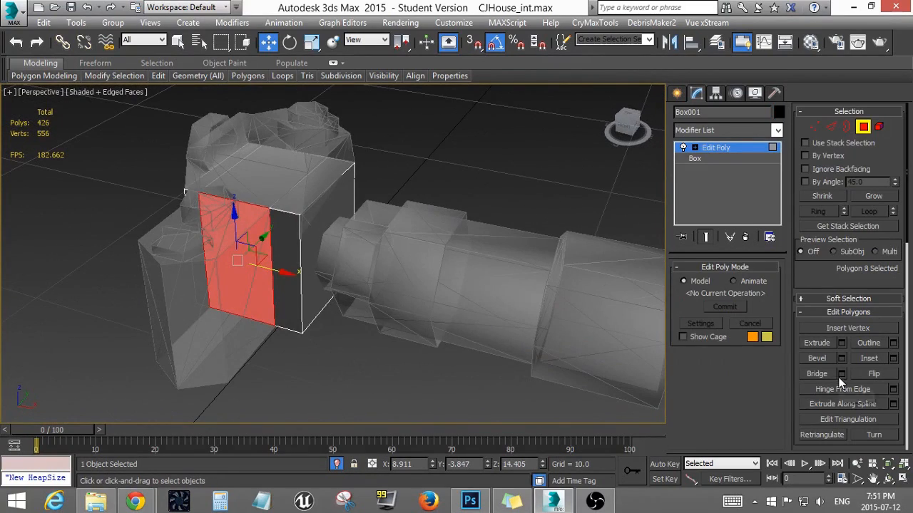
# - Extrude the selected side polygon of the box outward along the reference camera's side section
pyautogui.click(841, 344)
pyautogui.press('t')
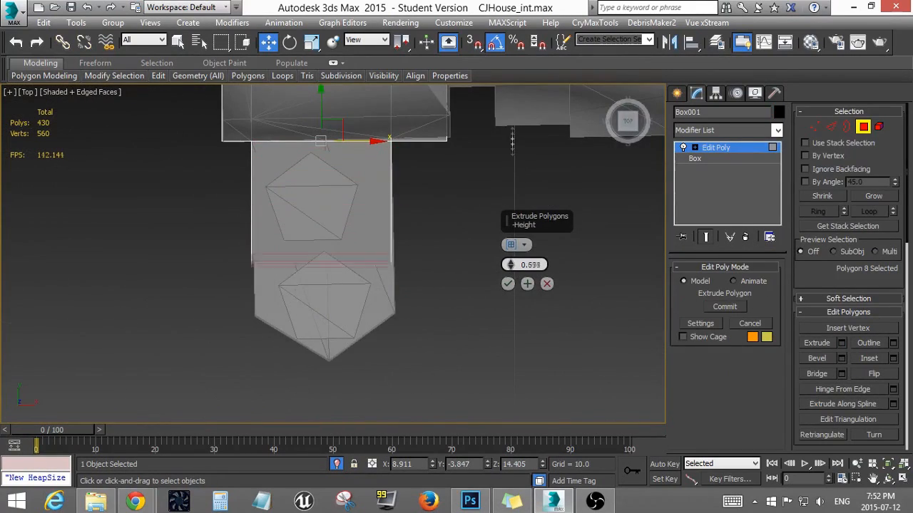
pyautogui.moveTo(311, 107); pyautogui.dragTo(307, 209, button='middle')
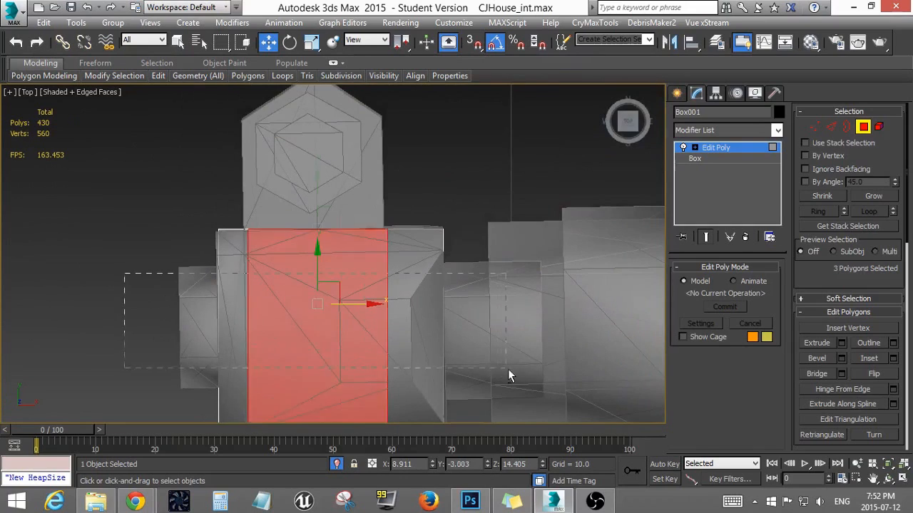
# - Select only the box's opposite side polygon and extrude it to the start of the reference camera's pointed end
pyautogui.keyDown('alt'); pyautogui.moveTo(508, 369); pyautogui.dragTo(508, 371); pyautogui.keyUp('alt')
pyautogui.rightClick(332, 179)
pyautogui.click(199, 215)
pyautogui.moveTo(324, 171); pyautogui.dragTo(310, 298, button='middle')
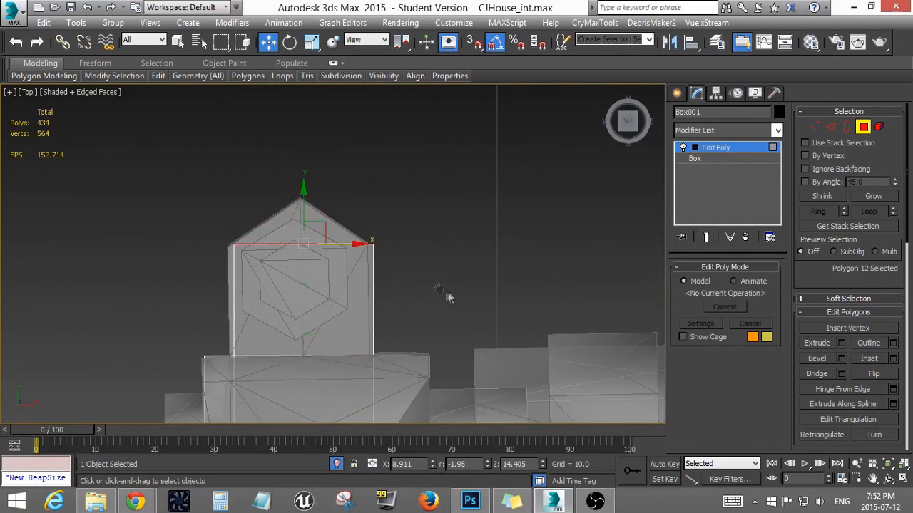
# - Extrude the same end polygon a further 0.217 to reach the tip of the camera's pointed end
pyautogui.press('p')
pyautogui.press('z')
pyautogui.keyDown('alt'); pyautogui.moveTo(367, 309); pyautogui.dragTo(378, 252, button='middle'); pyautogui.keyUp('alt')
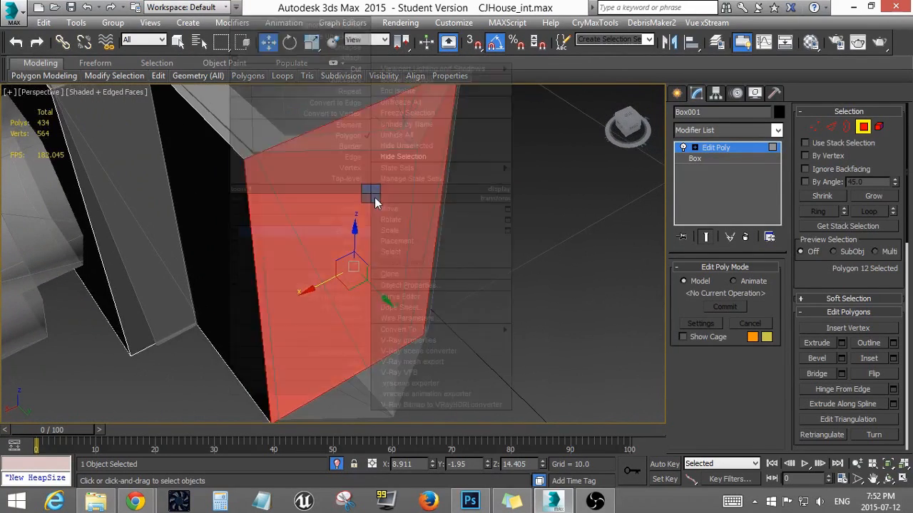
pyautogui.rightClick(375, 199)
pyautogui.click(241, 235)
pyautogui.moveTo(508, 264)
pyautogui.mouseDown()
pyautogui.moveTo(508, 285)
pyautogui.moveTo(508, 263)
pyautogui.mouseUp()
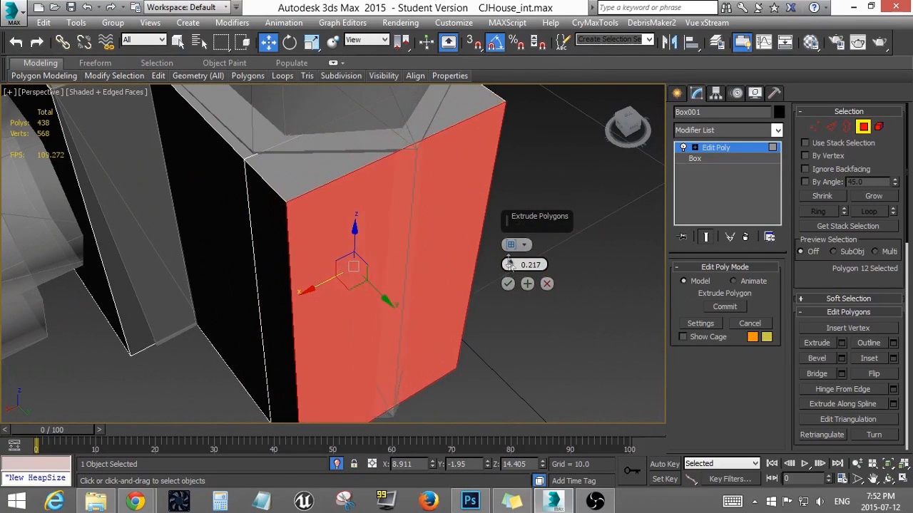
pyautogui.click(507, 284)
# - Scale the end polygon across its width to a narrow strip, tapering the body's side to the reference shape
pyautogui.moveTo(492, 292); pyautogui.dragTo(424, 301, button='middle')
pyautogui.press('r')
pyautogui.moveTo(302, 337); pyautogui.dragTo(467, 292)
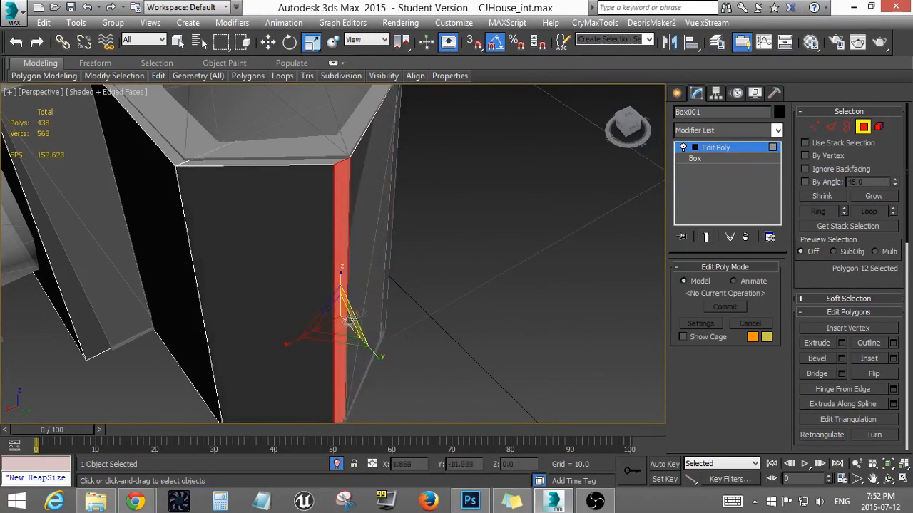
pyautogui.keyDown('alt'); pyautogui.moveTo(351, 321); pyautogui.dragTo(284, 323, button='middle'); pyautogui.keyUp('alt')
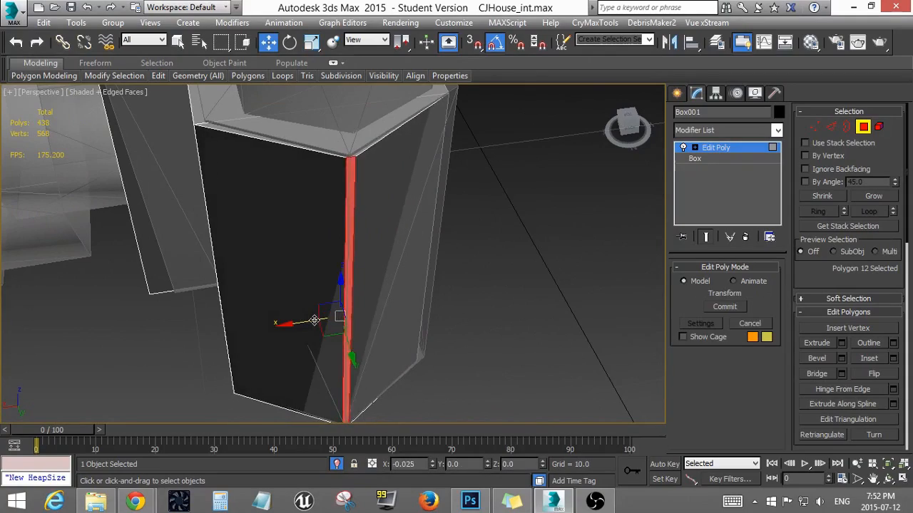
# - Shift the narrow end polygon slightly along X to line it up with the reference camera's pointed edge
pyautogui.moveTo(313, 318); pyautogui.dragTo(318, 317)
pyautogui.keyDown('alt'); pyautogui.moveTo(318, 308); pyautogui.dragTo(406, 214, button='middle'); pyautogui.keyUp('alt')
pyautogui.scroll(-5, 267, 224)
pyautogui.scroll(2, 414, 243)
# - Select the end polygon of the grip on the box and extrude it outward about 0.247
pyautogui.keyDown('alt'); pyautogui.moveTo(414, 285); pyautogui.dragTo(376, 271, button='middle'); pyautogui.keyUp('alt')
pyautogui.click(377, 270)
pyautogui.rightClick(376, 270)
pyautogui.keyDown('alt'); pyautogui.moveTo(419, 308); pyautogui.dragTo(296, 334, button='middle'); pyautogui.keyUp('alt')
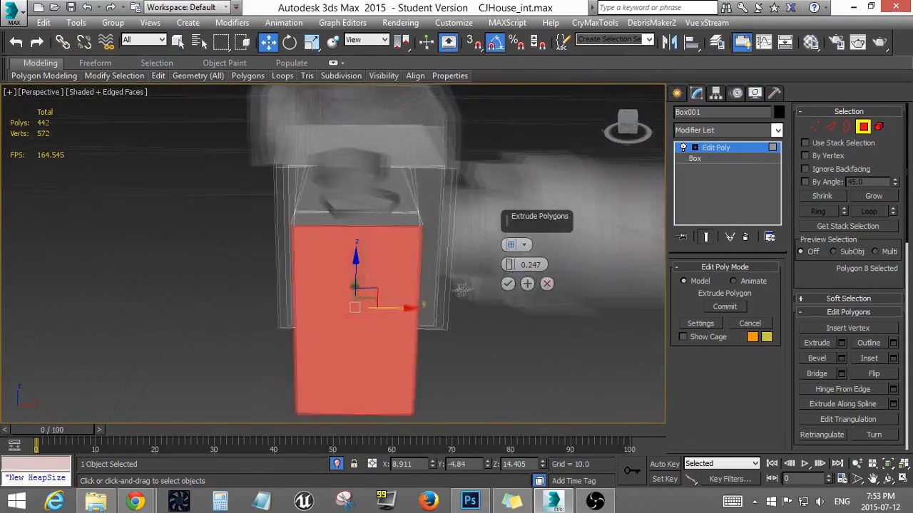
# - Scale the grip's end polygon to a narrow strip and place it along the reference grip's pointed edge
pyautogui.press('e')
pyautogui.moveTo(335, 312); pyautogui.dragTo(257, 312, button='middle')
pyautogui.scroll(3, 257, 311)
pyautogui.press('w')
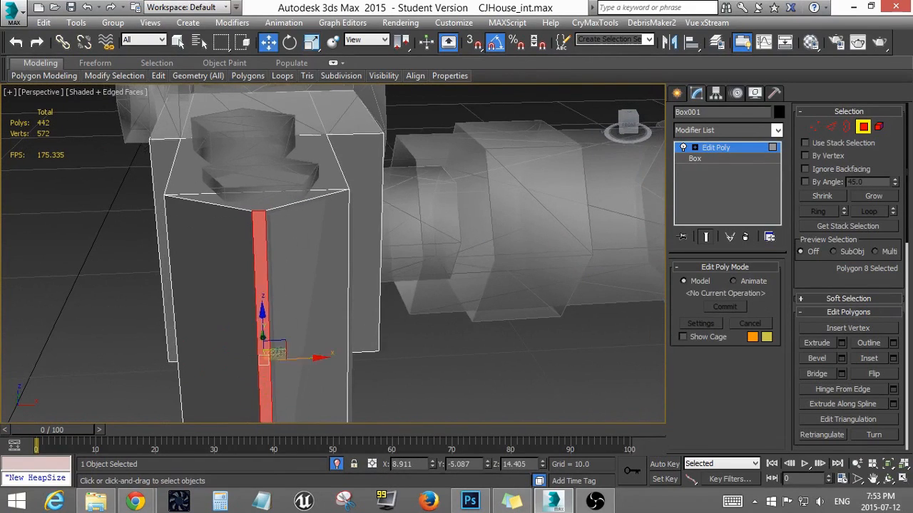
pyautogui.scroll(-6, 229, 264)
pyautogui.scroll(6, 252, 309)
# - Leave polygon editing on the box and select the original camera mesh
pyautogui.keyDown('alt'); pyautogui.moveTo(229, 263); pyautogui.dragTo(456, 335, button='middle'); pyautogui.keyUp('alt')
pyautogui.click(252, 309)
pyautogui.moveTo(570, 278); pyautogui.dragTo(235, 214, button='middle')
pyautogui.scroll(-3, 396, 251)
pyautogui.click(863, 127)
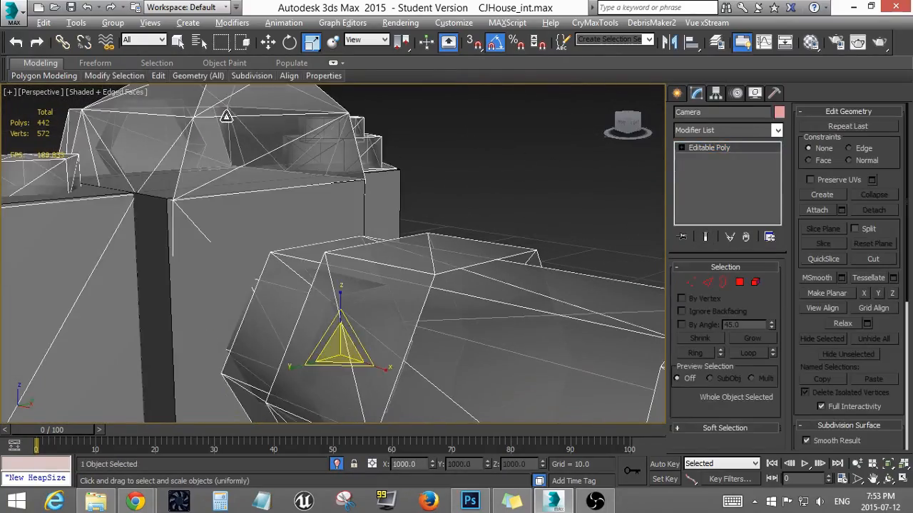
# - Try to remove a separate element near the lens from the original camera mesh
pyautogui.keyDown('alt'); pyautogui.moveTo(235, 214); pyautogui.dragTo(192, 293, button='middle'); pyautogui.keyUp('alt')
pyautogui.scroll(-5, 184, 304)
pyautogui.scroll(5, 356, 288)
pyautogui.keyDown('alt'); pyautogui.moveTo(357, 288); pyautogui.dragTo(463, 335, button='middle'); pyautogui.keyUp('alt')
pyautogui.scroll(-3, 464, 335)
pyautogui.press('5')
pyautogui.click(323, 268)
pyautogui.keyDown('alt'); pyautogui.moveTo(323, 268); pyautogui.dragTo(254, 288, button='middle'); pyautogui.keyUp('alt')
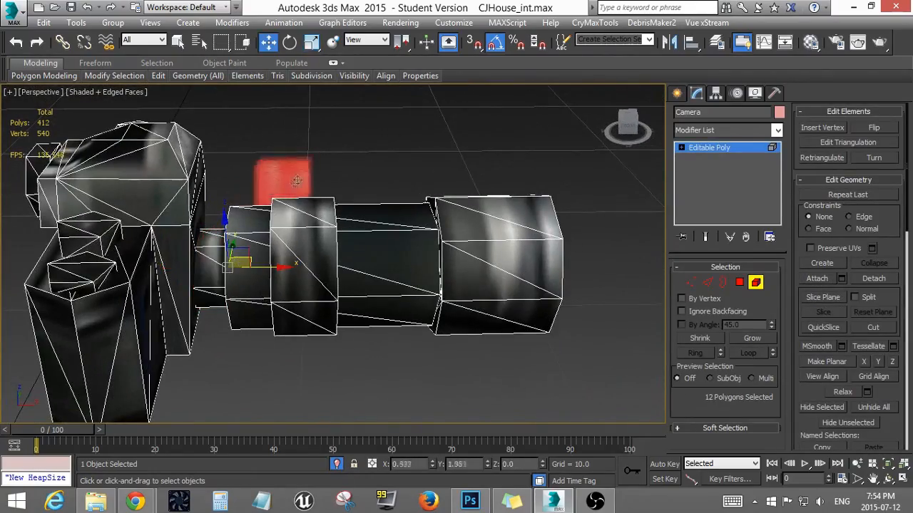
pyautogui.moveTo(271, 298); pyautogui.dragTo(427, 364)
pyautogui.keyDown('alt'); pyautogui.moveTo(427, 363); pyautogui.dragTo(291, 273, button='middle'); pyautogui.keyUp('alt')
pyautogui.scroll(-3, 367, 336)
pyautogui.press('Delete')
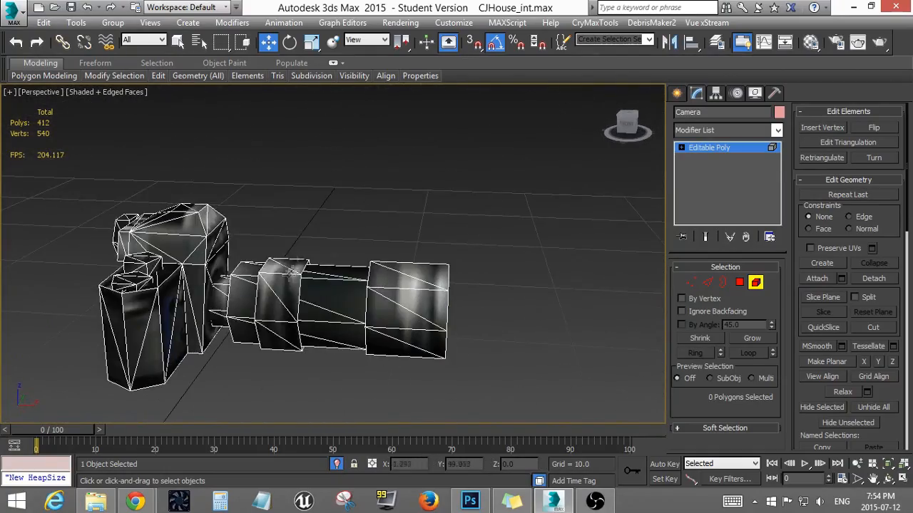
pyautogui.keyDown('alt'); pyautogui.moveTo(384, 262); pyautogui.dragTo(337, 262, button='middle'); pyautogui.keyUp('alt')
pyautogui.press('Delete')
# - Leave element editing, add the box to the selection and isolate both objects
pyautogui.scroll(4, 446, 295)
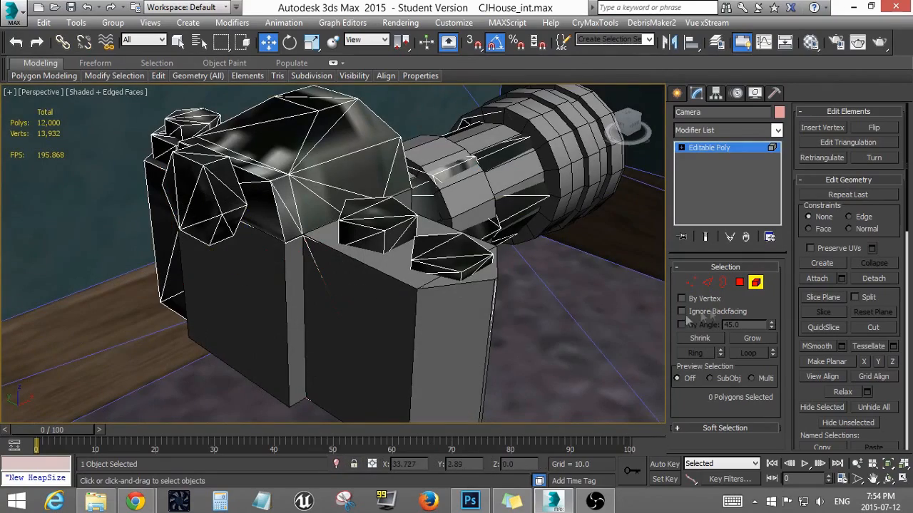
pyautogui.click(755, 282)
pyautogui.keyDown('ctrl'); pyautogui.click(314, 283); pyautogui.keyUp('ctrl')
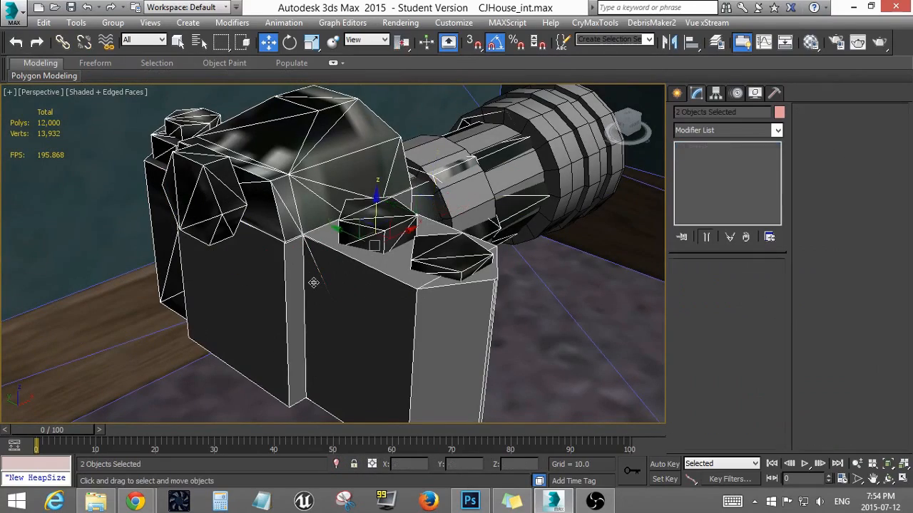
pyautogui.hotkey('alt', 'q')
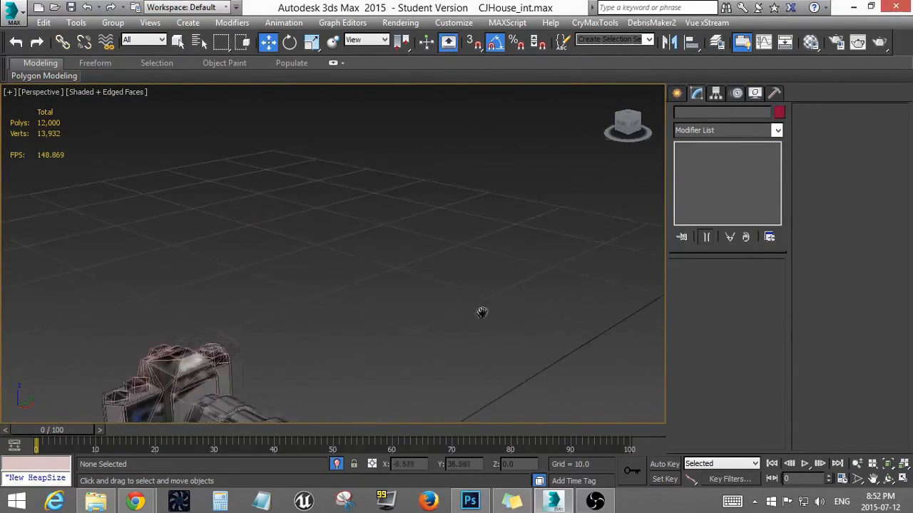
# - Extrude the top polygon of the box's middle section upward around the original camera's viewfinder hump
pyautogui.keyDown('alt'); pyautogui.moveTo(428, 236); pyautogui.dragTo(342, 292, button='middle'); pyautogui.keyUp('alt')
pyautogui.scroll(5, 457, 238)
pyautogui.click(307, 303)
pyautogui.press('4')
pyautogui.keyDown('alt'); pyautogui.moveTo(285, 303); pyautogui.dragTo(339, 300, button='middle'); pyautogui.keyUp('alt')
pyautogui.press('r')
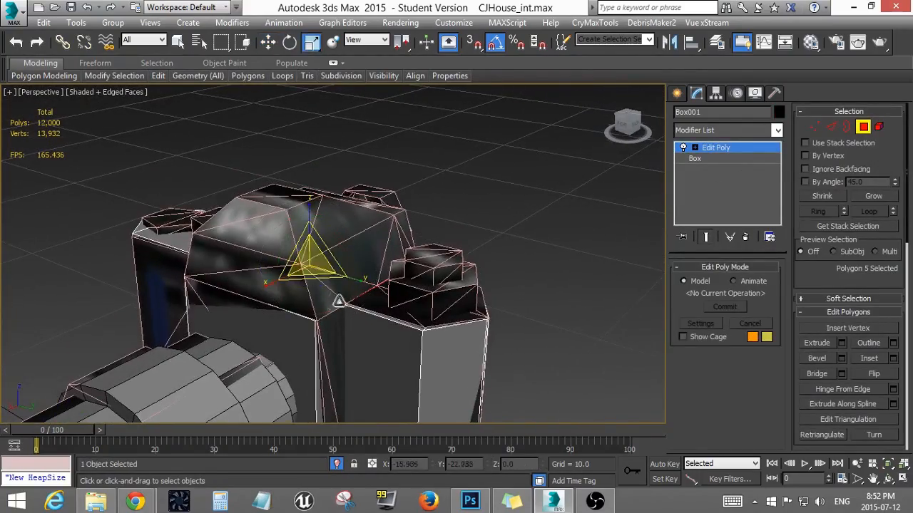
pyautogui.rightClick(330, 287)
pyautogui.click(306, 316)
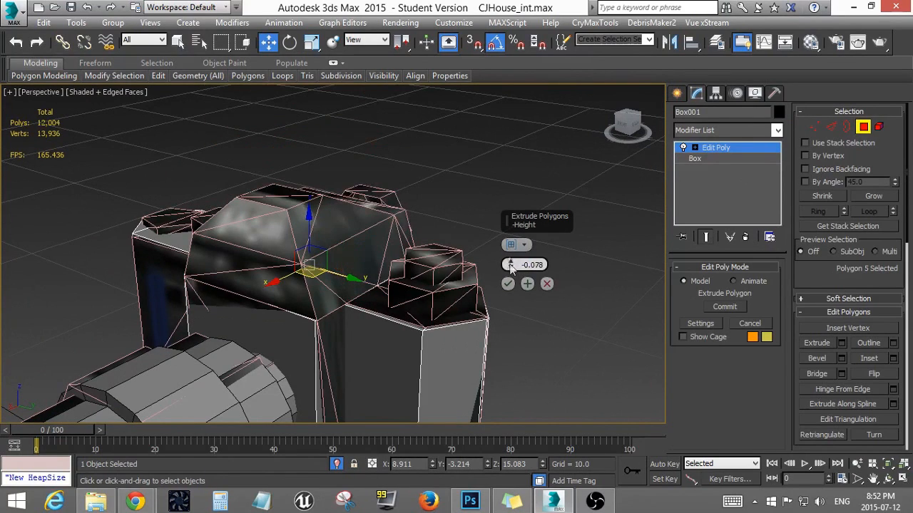
pyautogui.moveTo(419, 274); pyautogui.dragTo(412, 281, button='middle')
pyautogui.press('F3')
pyautogui.moveTo(510, 265); pyautogui.dragTo(506, 258)
pyautogui.moveTo(442, 279); pyautogui.dragTo(434, 282, button='middle')
pyautogui.press('F3')
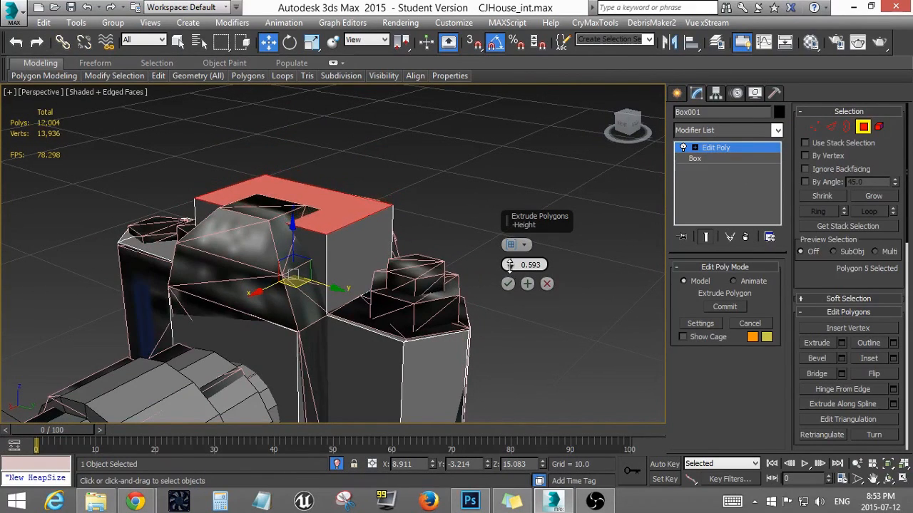
pyautogui.keyDown('alt'); pyautogui.moveTo(502, 291); pyautogui.dragTo(473, 275, button='middle'); pyautogui.keyUp('alt')
# - Undo the last edits and raise the middle top polygon together with its adjoining strip as one block
pyautogui.hotkey('ctrl', 'z')
pyautogui.hotkey('ctrl', 'z')
pyautogui.hotkey('ctrl', 'z')
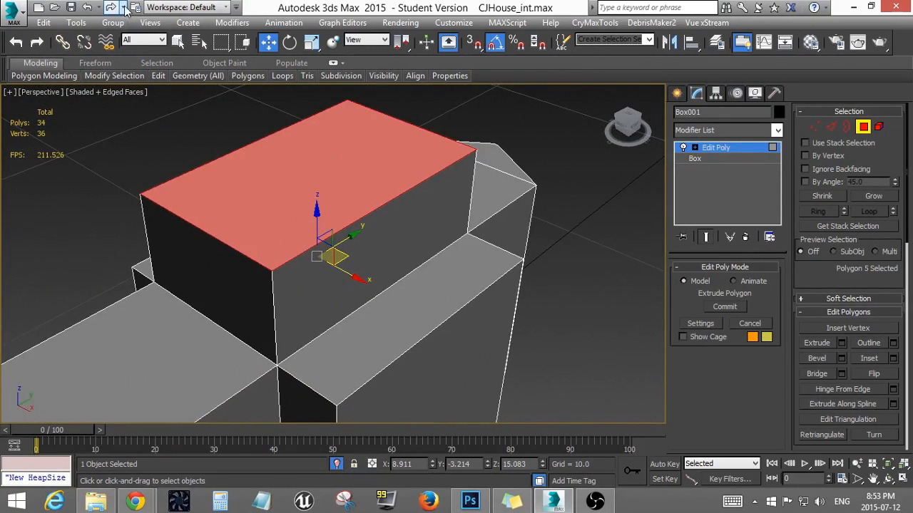
pyautogui.keyDown('alt'); pyautogui.moveTo(328, 292); pyautogui.dragTo(307, 260, button='middle'); pyautogui.keyUp('alt')
pyautogui.moveTo(143, 122); pyautogui.dragTo(568, 223)
pyautogui.keyDown('alt'); pyautogui.moveTo(568, 223); pyautogui.dragTo(299, 314, button='middle'); pyautogui.keyUp('alt')
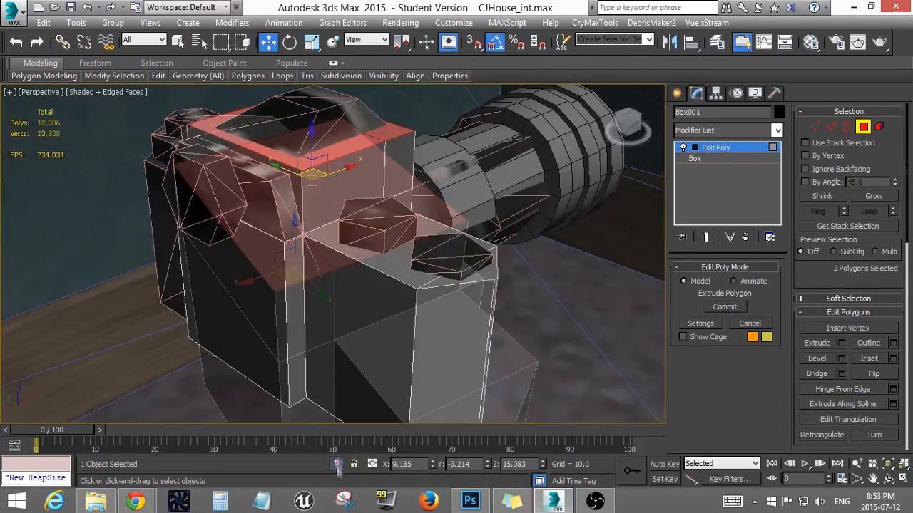
# - Select the original camera along with the box and isolate the pair for comparison
pyautogui.press('4')
pyautogui.keyDown('ctrl'); pyautogui.click(499, 157); pyautogui.keyUp('ctrl')
pyautogui.hotkey('ctrl', 'z')
pyautogui.keyDown('ctrl'); pyautogui.click(342, 118); pyautogui.keyUp('ctrl')
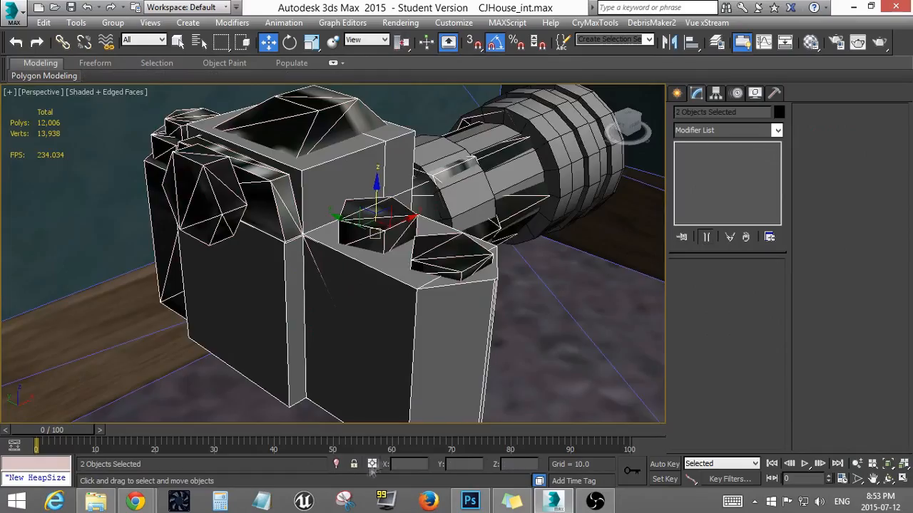
pyautogui.click(336, 465)
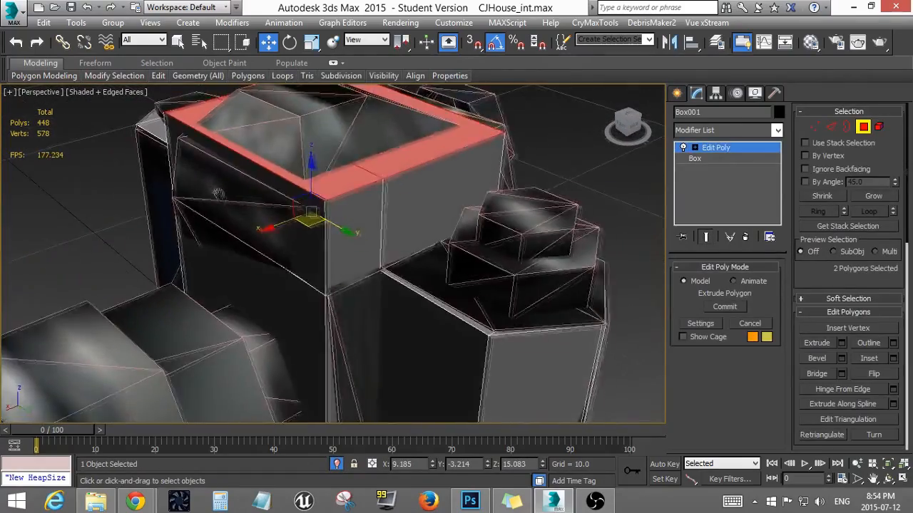
# - Set the extrusion height of the two raised top polygons to 0.393
pyautogui.rightClick(417, 236)
pyautogui.click(280, 273)
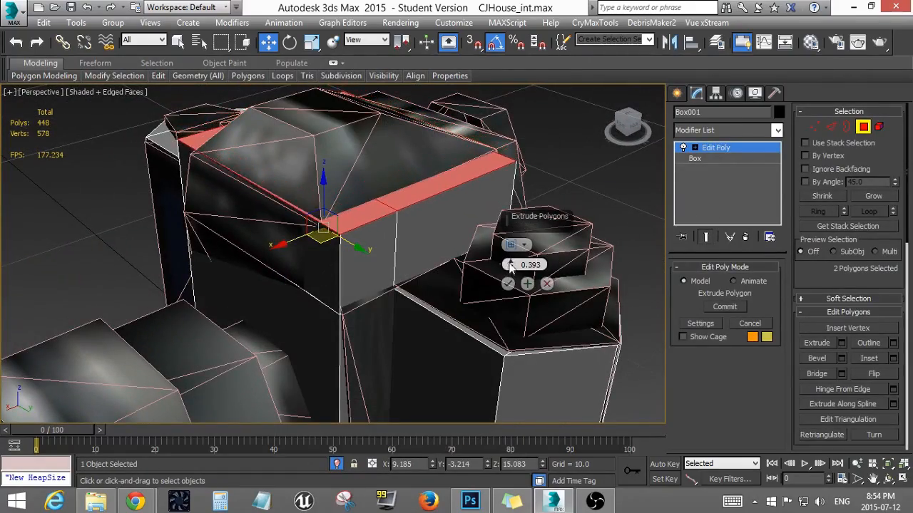
pyautogui.click(507, 285)
# - Add the remaining top strip to the selection and extrude all three top polygons together under the viewfinder hump
pyautogui.keyDown('alt'); pyautogui.moveTo(507, 285); pyautogui.dragTo(457, 196, button='middle'); pyautogui.keyUp('alt')
pyautogui.keyDown('ctrl'); pyautogui.click(436, 314); pyautogui.keyUp('ctrl')
pyautogui.rightClick(457, 194)
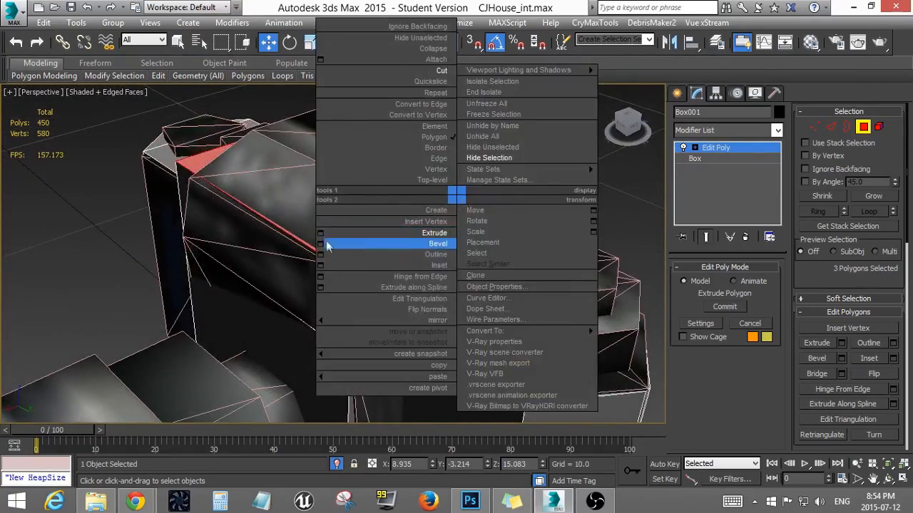
pyautogui.click(321, 234)
pyautogui.keyDown('alt'); pyautogui.moveTo(325, 237); pyautogui.dragTo(399, 303, button='middle'); pyautogui.keyUp('alt')
pyautogui.click(507, 283)
# - Scale the three raised top polygons along Y to about 84 percent to taper the block's sides
pyautogui.keyDown('alt'); pyautogui.moveTo(507, 284); pyautogui.dragTo(362, 311, button='middle'); pyautogui.keyUp('alt')
pyautogui.press('r')
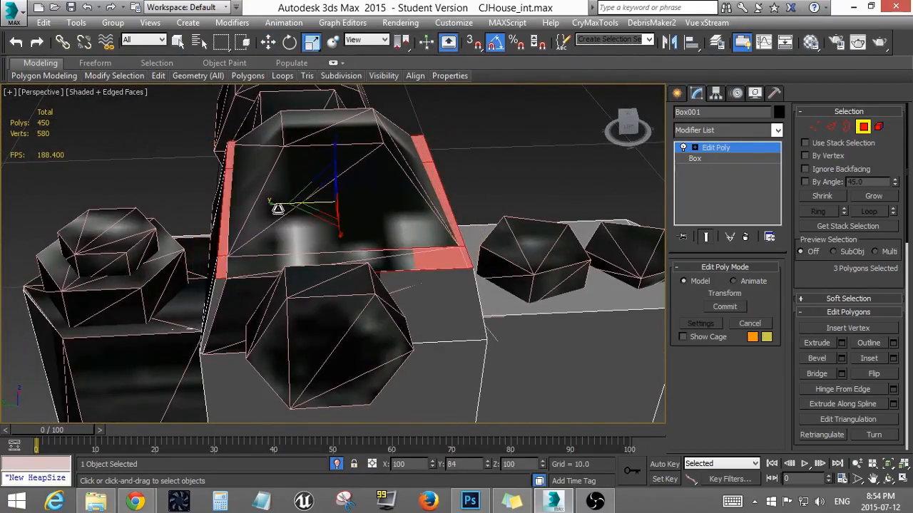
pyautogui.keyDown('alt'); pyautogui.moveTo(278, 209); pyautogui.dragTo(376, 246, button='middle'); pyautogui.keyUp('alt')
# - Extrude two of the block's top polygons about 0.243 to the peak of the viewfinder hump
pyautogui.keyDown('alt'); pyautogui.moveTo(439, 232); pyautogui.dragTo(363, 212, button='middle'); pyautogui.keyUp('alt')
pyautogui.rightClick(363, 213)
pyautogui.click(319, 237)
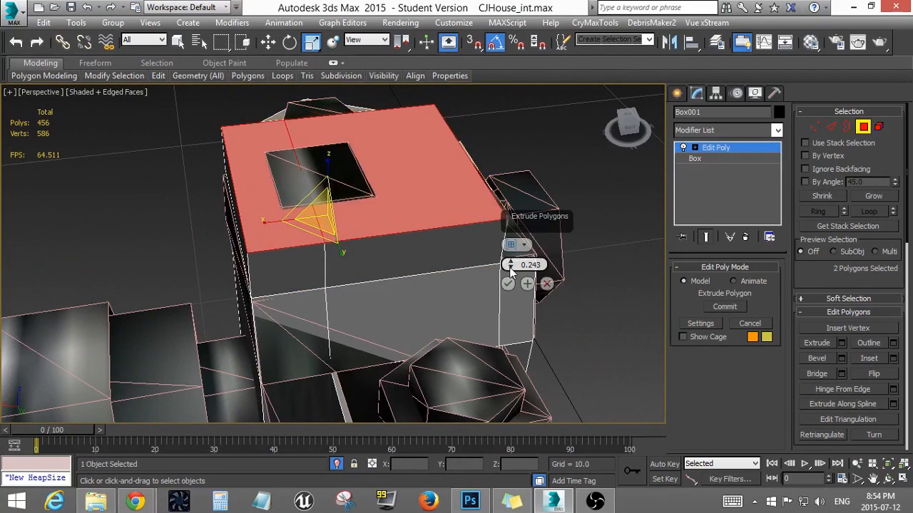
# - Scale and shift the newly raised top polygons to match the small flat top of the viewfinder hump
pyautogui.keyDown('alt'); pyautogui.moveTo(398, 267); pyautogui.dragTo(269, 207, button='middle'); pyautogui.keyUp('alt')
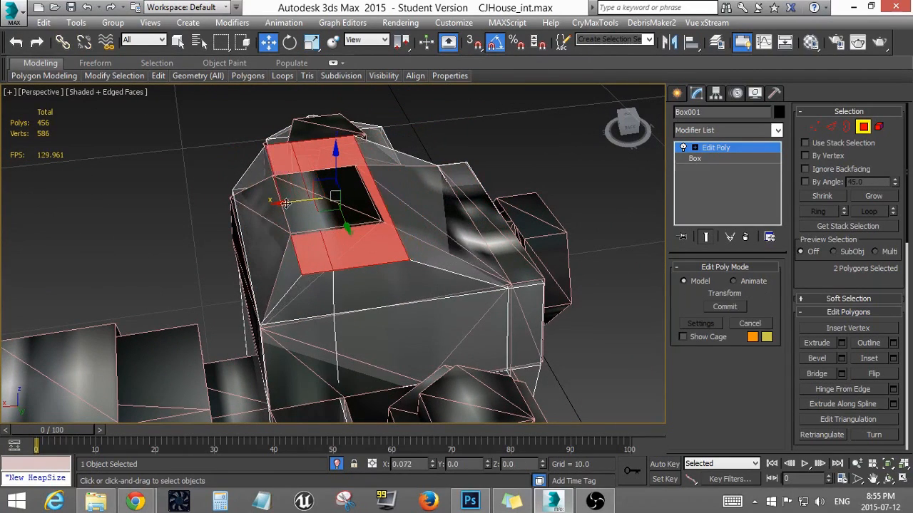
pyautogui.keyDown('alt'); pyautogui.moveTo(262, 207); pyautogui.dragTo(348, 233, button='middle'); pyautogui.keyUp('alt')
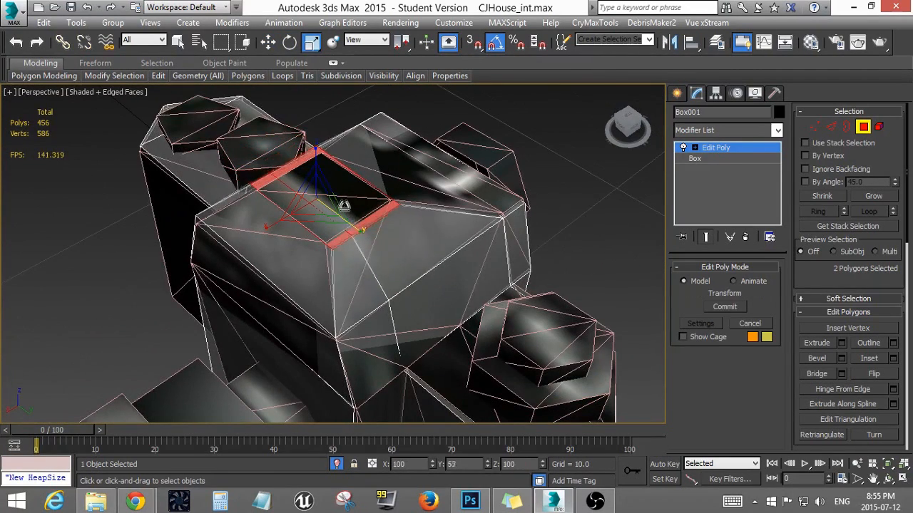
pyautogui.keyDown('alt'); pyautogui.moveTo(340, 196); pyautogui.dragTo(389, 256, button='middle'); pyautogui.keyUp('alt')
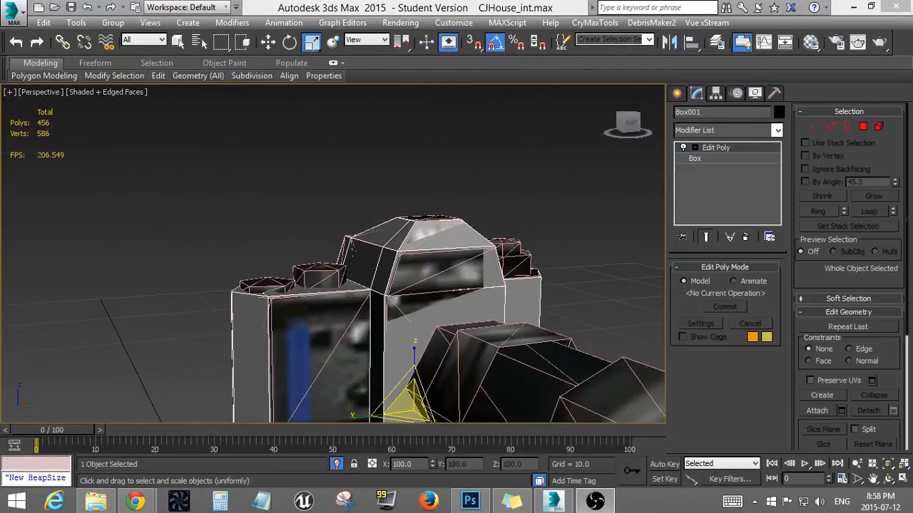
# - In the top view, create a cylinder of about 0.343 radius and 0.073 height over the hexagonal dial
pyautogui.moveTo(513, 290); pyautogui.dragTo(452, 191, button='middle')
pyautogui.keyDown('alt'); pyautogui.moveTo(299, 225); pyautogui.dragTo(322, 261, button='middle'); pyautogui.keyUp('alt')
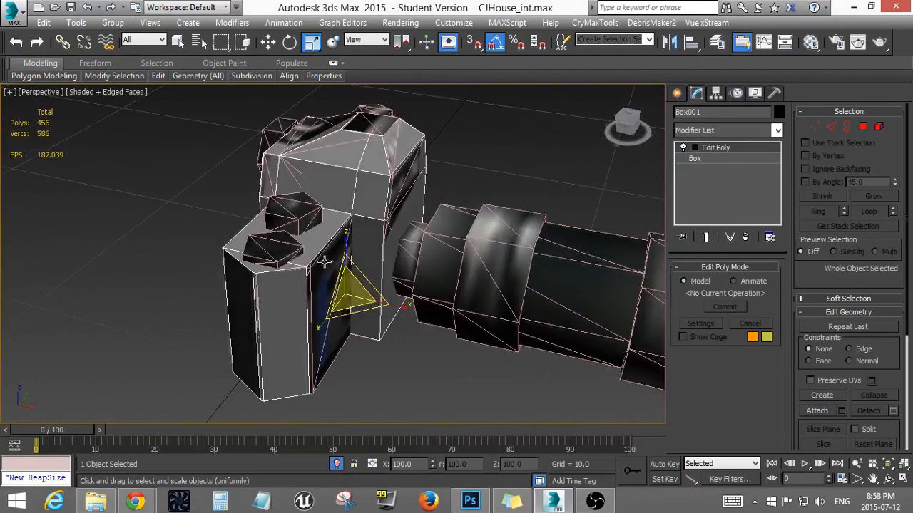
pyautogui.press('t')
pyautogui.click(676, 94)
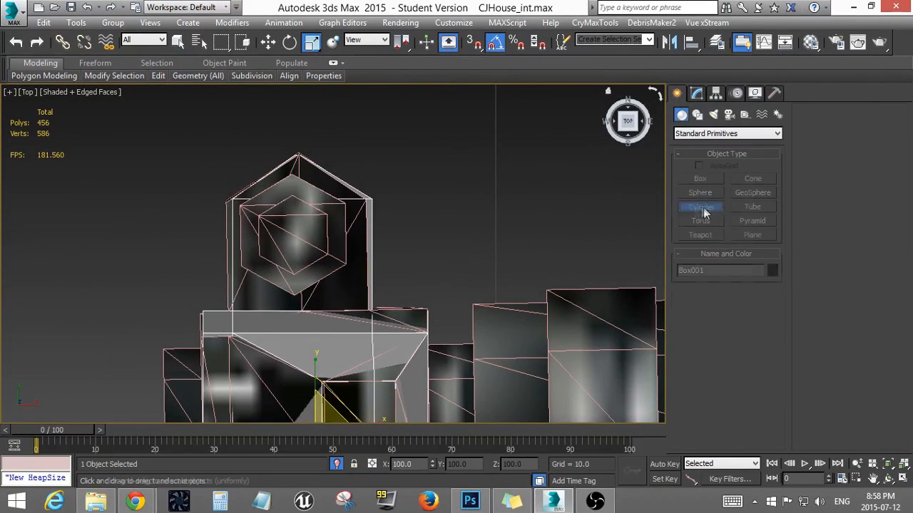
pyautogui.click(700, 207)
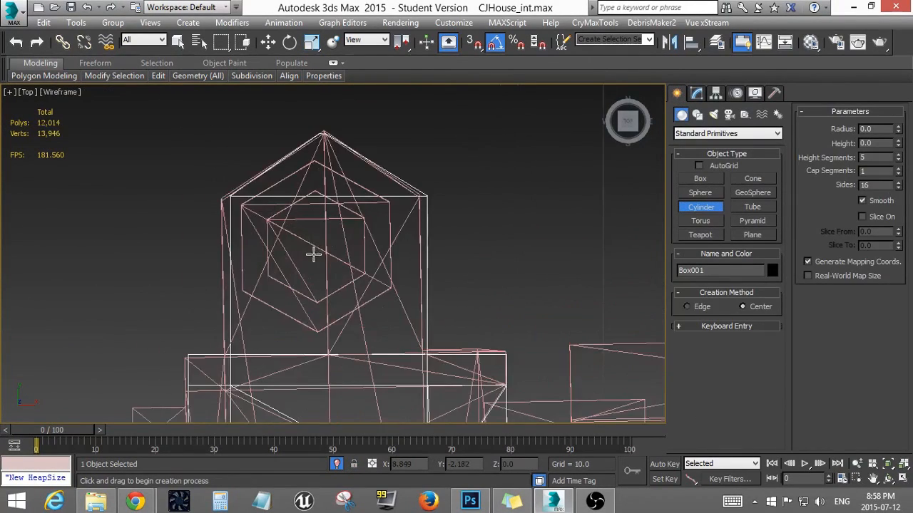
pyautogui.moveTo(314, 252); pyautogui.dragTo(357, 182)
# - Centre the cylinder on the original dial and raise it to the dial's lower tier at X 8.863, Y -2.163, Z 15.082
pyautogui.press('w')
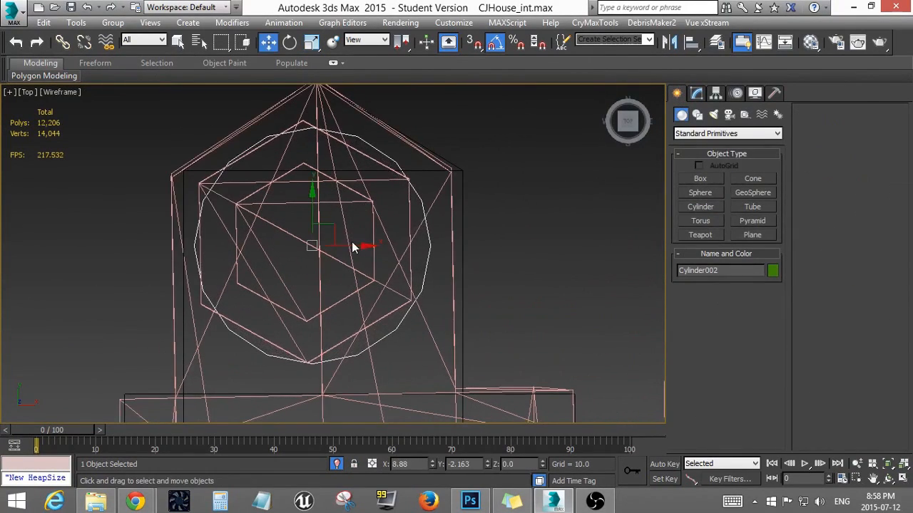
pyautogui.press('p')
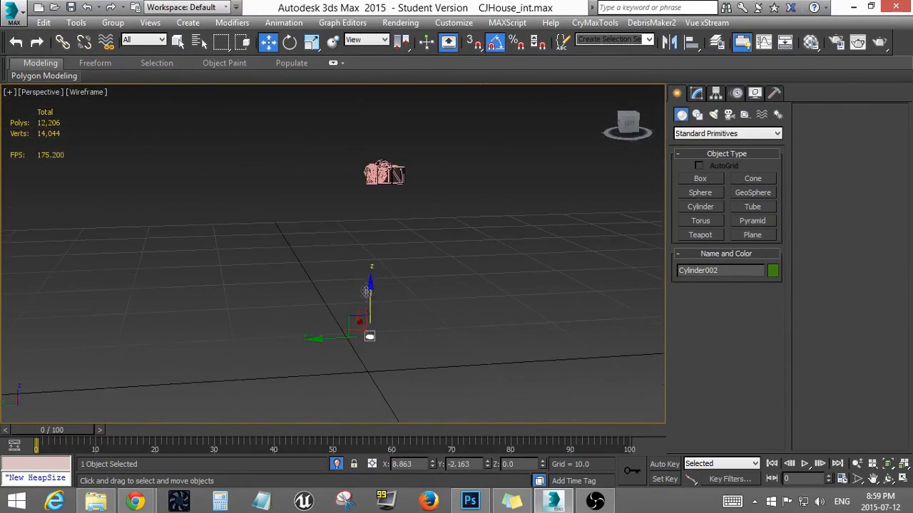
pyautogui.press('z')
pyautogui.press('F3')
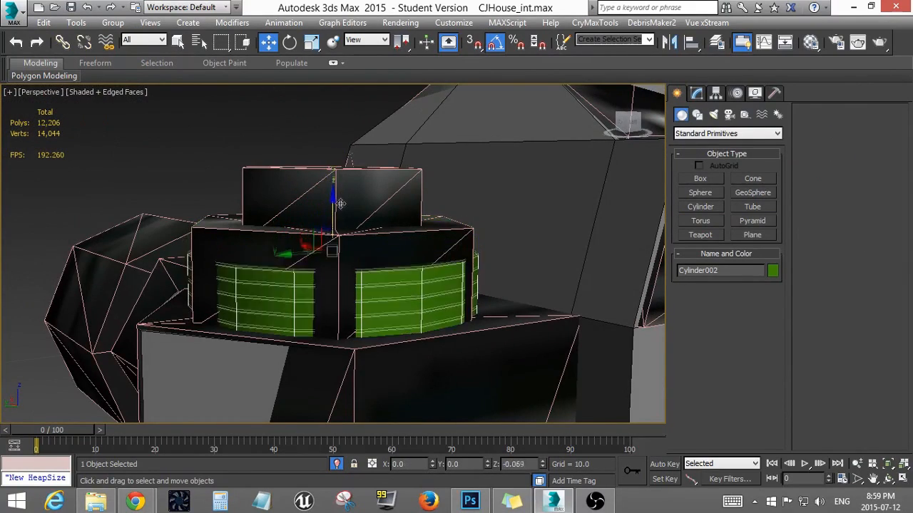
pyautogui.click(697, 97)
pyautogui.keyDown('alt'); pyautogui.moveTo(492, 278); pyautogui.dragTo(549, 314, button='middle'); pyautogui.keyUp('alt')
pyautogui.moveTo(338, 208); pyautogui.dragTo(319, 191, button='middle')
pyautogui.moveTo(318, 190); pyautogui.dragTo(318, 205)
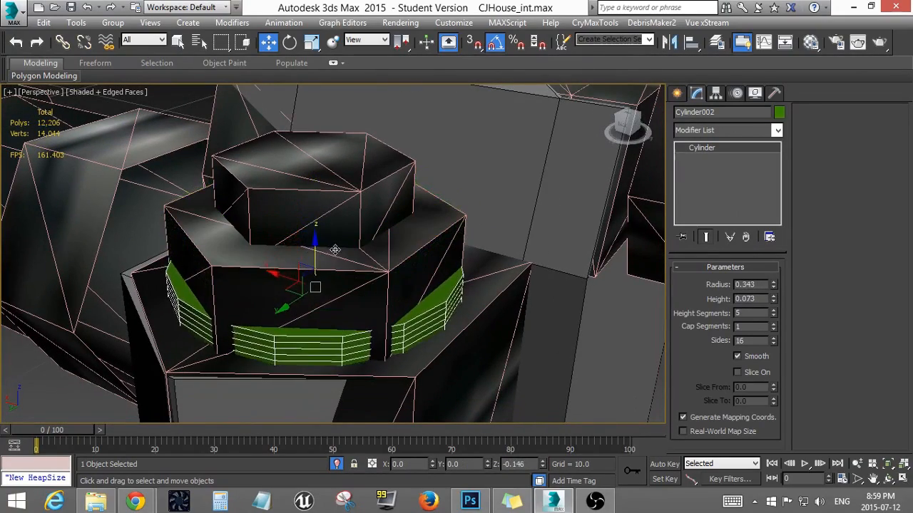
# - Set the cylinder's height to 0.203 with one height segment and 16 sides
pyautogui.moveTo(772, 289); pyautogui.dragTo(774, 294)
pyautogui.click(738, 357)
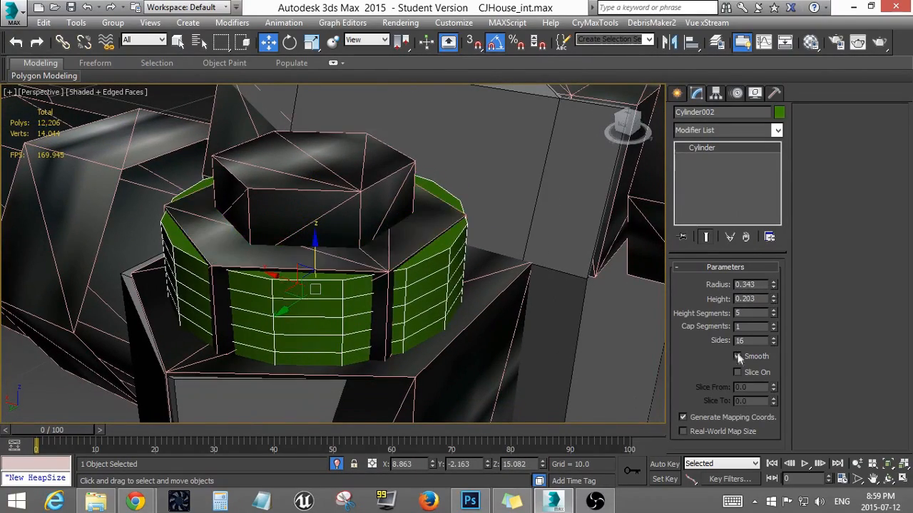
pyautogui.click(774, 342)
pyautogui.keyDown('alt'); pyautogui.moveTo(570, 303); pyautogui.dragTo(441, 280, button='middle'); pyautogui.keyUp('alt')
pyautogui.click(773, 338)
pyautogui.keyDown('alt'); pyautogui.moveTo(545, 264); pyautogui.dragTo(533, 284, button='middle'); pyautogui.keyUp('alt')
pyautogui.click(775, 339)
pyautogui.keyDown('alt'); pyautogui.moveTo(479, 293); pyautogui.dragTo(428, 279, button='middle'); pyautogui.keyUp('alt')
# - Add an Edit Poly modifier to the dial cylinder and remove its top cap
pyautogui.click(744, 131)
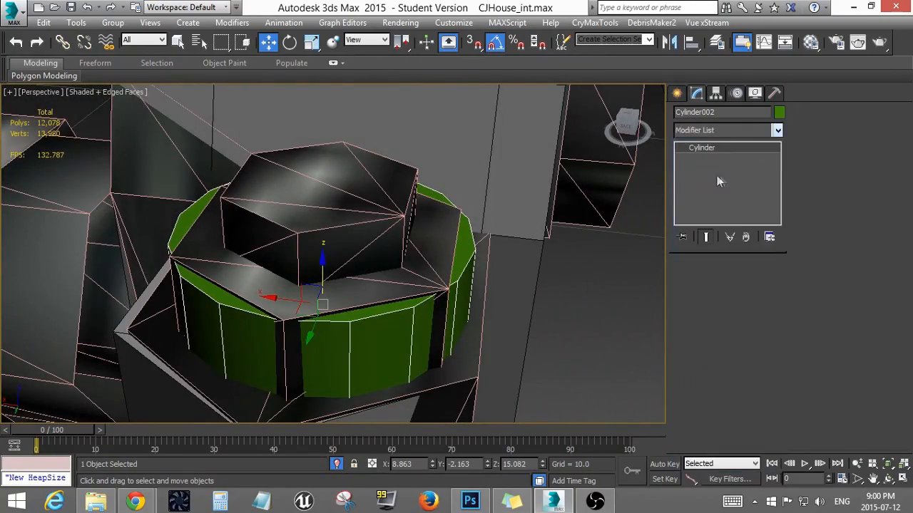
pyautogui.click(716, 177)
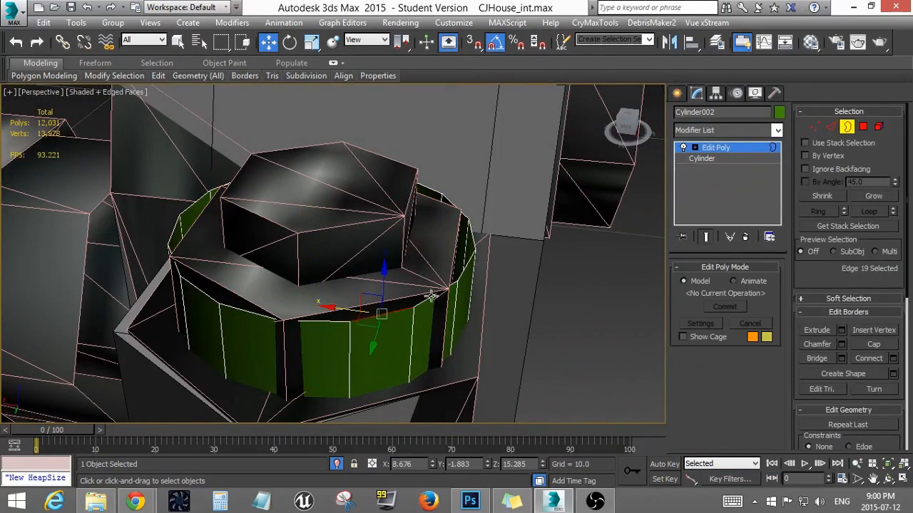
pyautogui.moveTo(334, 228)
pyautogui.keyDown('alt'); pyautogui.mouseDown(button='middle')
pyautogui.moveTo(341, 232)
pyautogui.moveTo(333, 226)
pyautogui.mouseUp(button='middle'); pyautogui.keyUp('alt')
# - Extend the cylinder's open top border inward and upward to form the dial's narrower upper tier
pyautogui.click(846, 129)
pyautogui.press('3')
pyautogui.press('w')
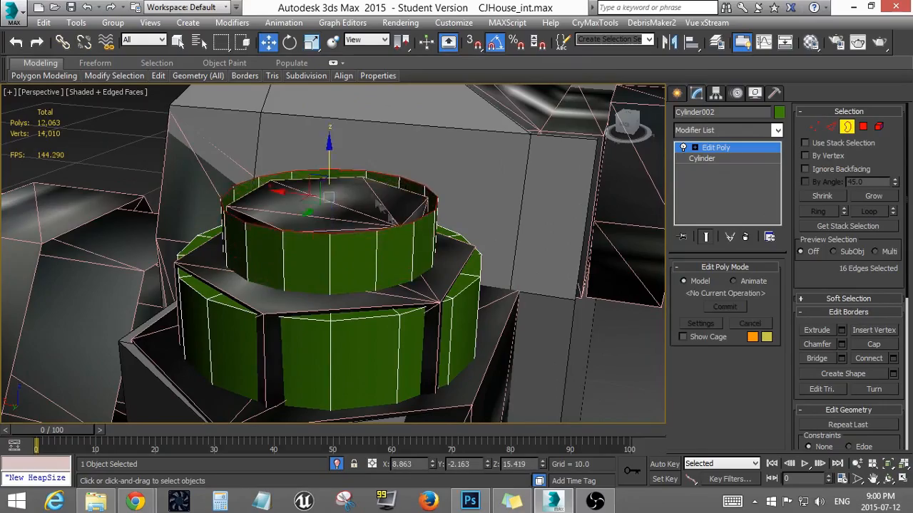
pyautogui.scroll(-5, 379, 206)
pyautogui.press('3')
# - Copy the dial cylinder to the buttons on the camera's other side and remove the copy's Edit Poly modifier
pyautogui.moveTo(378, 207)
pyautogui.mouseDown(button='middle')
pyautogui.moveTo(196, 204)
pyautogui.moveTo(218, 217)
pyautogui.mouseUp(button='middle')
pyautogui.keyDown('shift'); pyautogui.moveTo(114, 245); pyautogui.dragTo(407, 259); pyautogui.keyUp('shift')
pyautogui.click(467, 312)
pyautogui.moveTo(457, 285)
pyautogui.keyDown('alt'); pyautogui.mouseDown(button='middle')
pyautogui.moveTo(399, 275)
pyautogui.moveTo(392, 300)
pyautogui.mouseUp(button='middle'); pyautogui.keyUp('alt')
pyautogui.click(746, 236)
# - Make the copied cylinder see-through, set its radius to 0.263 and centre it over the first button
pyautogui.scroll(5, 393, 314)
pyautogui.hotkey('alt', 'x')
pyautogui.moveTo(299, 275); pyautogui.dragTo(271, 271)
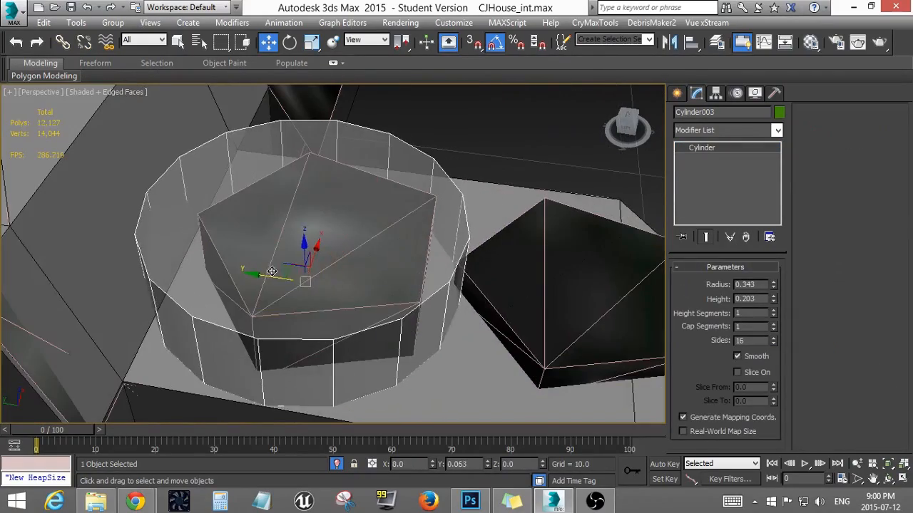
pyautogui.moveTo(774, 286); pyautogui.dragTo(775, 293)
pyautogui.moveTo(267, 274); pyautogui.dragTo(283, 276)
# - Copy the see-through cylinder from the first button onto the second, pentagonal button as a single copy
pyautogui.moveTo(400, 236)
pyautogui.keyDown('alt'); pyautogui.mouseDown(button='middle')
pyautogui.moveTo(406, 307)
pyautogui.moveTo(330, 207)
pyautogui.moveTo(424, 287)
pyautogui.mouseUp(button='middle'); pyautogui.keyUp('alt')
pyautogui.keyDown('shift'); pyautogui.moveTo(176, 258); pyautogui.dragTo(492, 261); pyautogui.keyUp('shift')
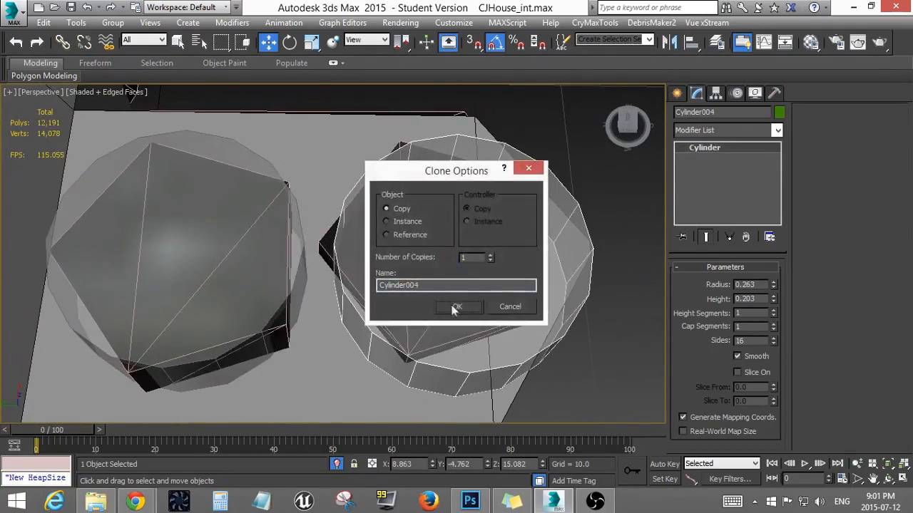
pyautogui.click(452, 308)
pyautogui.keyDown('alt'); pyautogui.moveTo(456, 307); pyautogui.dragTo(452, 281, button='middle'); pyautogui.keyUp('alt')
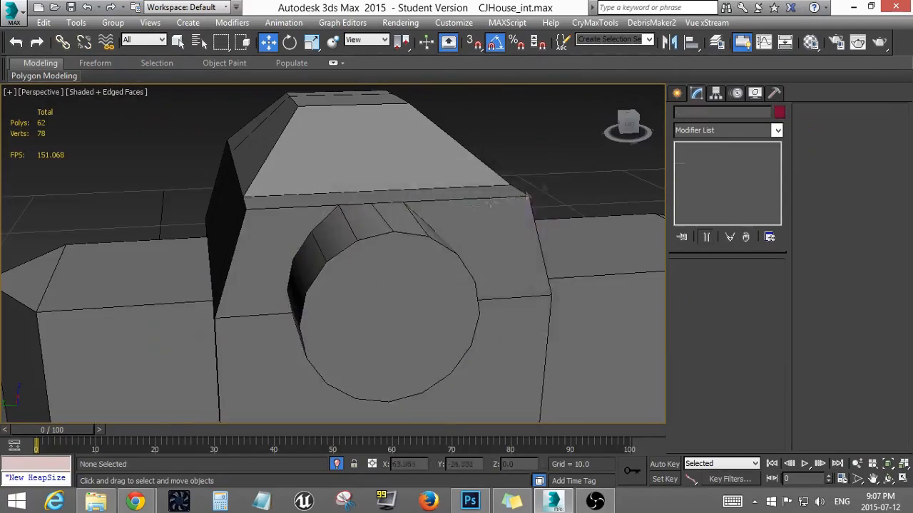
# - Select the round eyepiece cylinder on the back of the viewfinder and open the Material Editor for it
pyautogui.keyDown('alt'); pyautogui.moveTo(328, 185); pyautogui.dragTo(428, 223, button='middle'); pyautogui.keyUp('alt')
pyautogui.click(428, 223)
pyautogui.press('m')
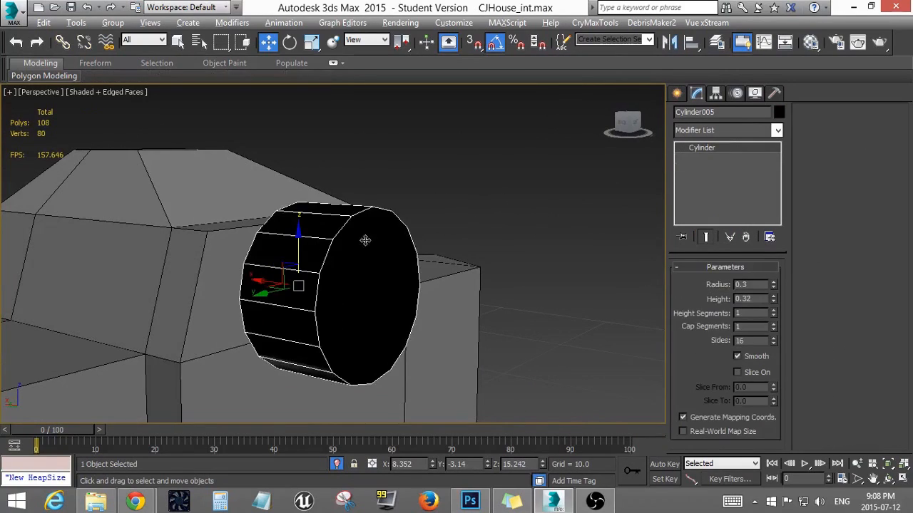
pyautogui.press('m')
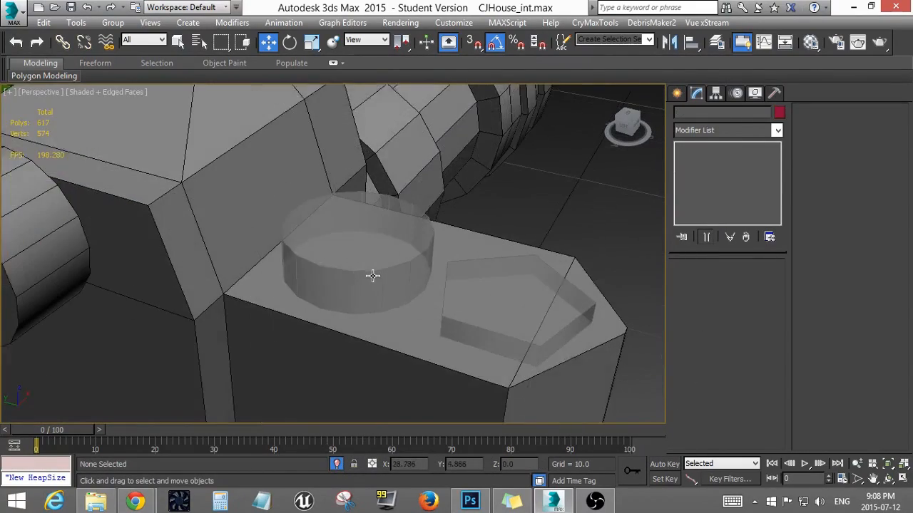
# - Add an Edit Poly modifier to the first button's cylinder and delete its top cap
pyautogui.click(373, 273)
pyautogui.press('z')
pyautogui.keyDown('alt'); pyautogui.moveTo(357, 240); pyautogui.dragTo(385, 235, button='middle'); pyautogui.keyUp('alt')
pyautogui.click(727, 130)
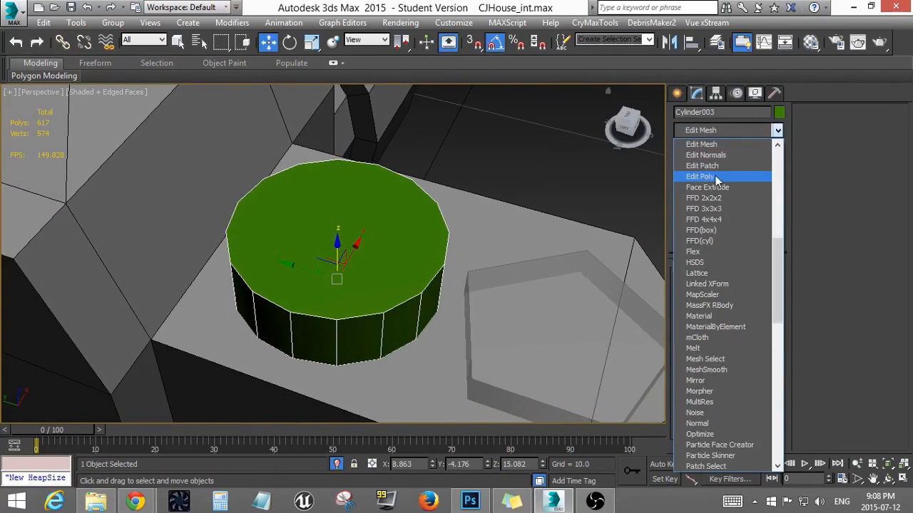
pyautogui.click(717, 176)
pyautogui.press('4')
pyautogui.click(400, 238)
pyautogui.press('Delete')
pyautogui.click(326, 264)
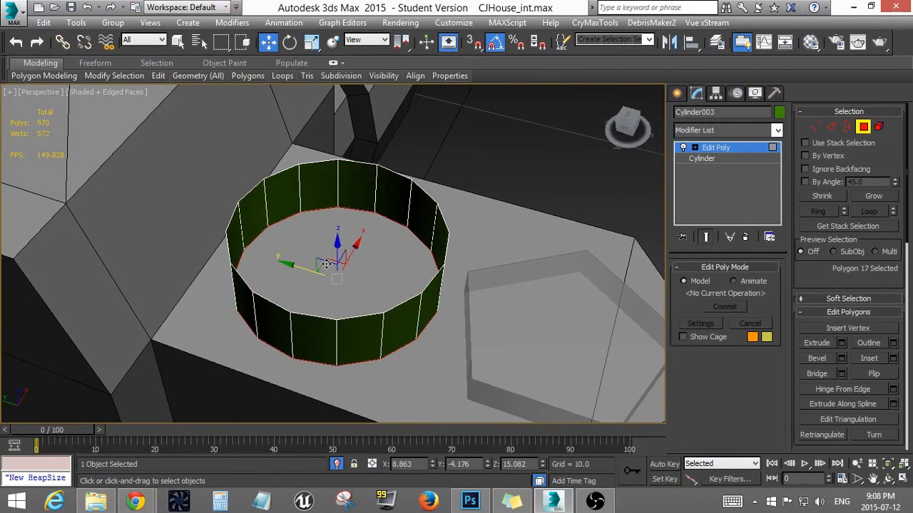
pyautogui.moveTo(322, 234); pyautogui.dragTo(319, 251, button='middle')
pyautogui.keyDown('shift'); pyautogui.moveTo(335, 253); pyautogui.dragTo(338, 267); pyautogui.keyUp('shift')
pyautogui.hotkey('ctrl', 'z')
pyautogui.keyDown('alt'); pyautogui.moveTo(339, 268); pyautogui.dragTo(359, 325, button='middle'); pyautogui.keyUp('alt')
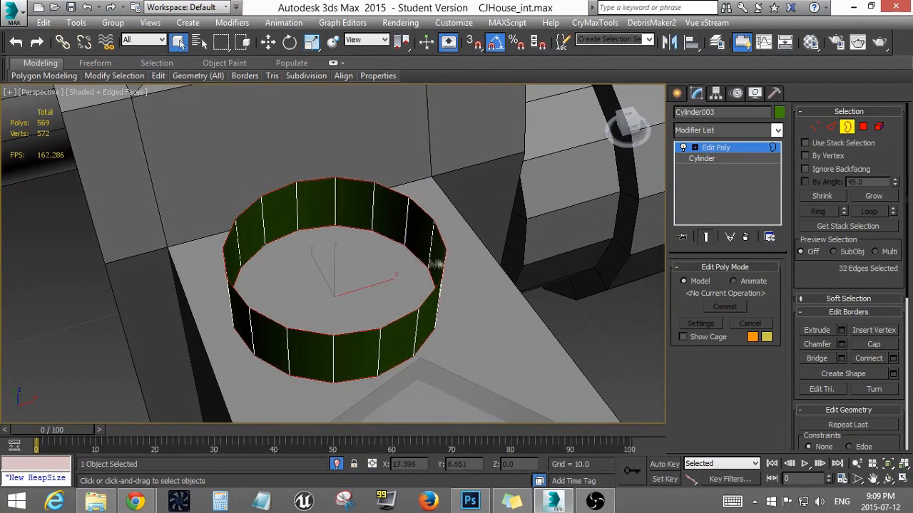
# - Close the first button's open top by bridging opposite edges of its top border, leaving out the edges at the two ends
pyautogui.click(442, 263)
pyautogui.press('2')
pyautogui.keyDown('alt'); pyautogui.moveTo(357, 282); pyautogui.dragTo(344, 285, button='middle'); pyautogui.keyUp('alt')
pyautogui.keyDown('alt'); pyautogui.moveTo(351, 311); pyautogui.dragTo(370, 336); pyautogui.keyUp('alt')
pyautogui.keyDown('alt'); pyautogui.moveTo(275, 171); pyautogui.dragTo(291, 188); pyautogui.keyUp('alt')
pyautogui.keyDown('alt'); pyautogui.moveTo(296, 221); pyautogui.dragTo(369, 284, button='middle'); pyautogui.keyUp('alt')
pyautogui.click(816, 390)
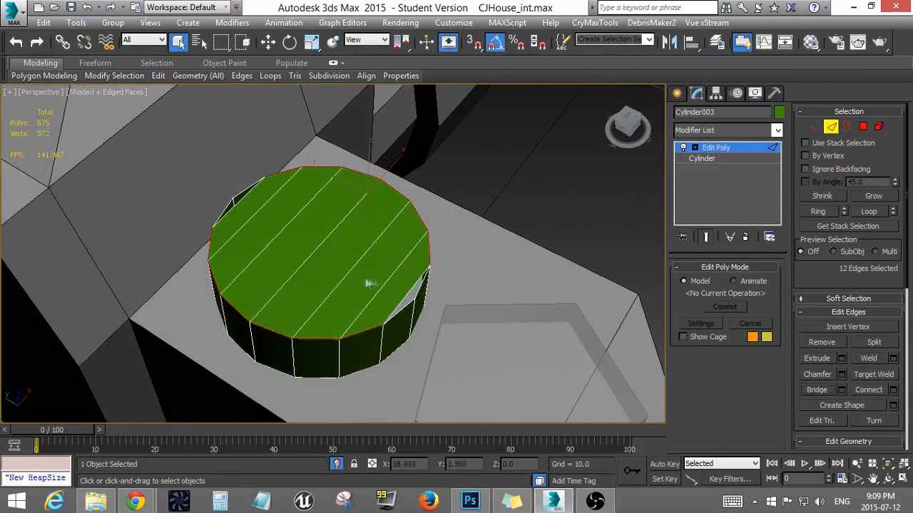
pyautogui.keyDown('alt'); pyautogui.moveTo(235, 203); pyautogui.dragTo(385, 285, button='middle'); pyautogui.keyUp('alt')
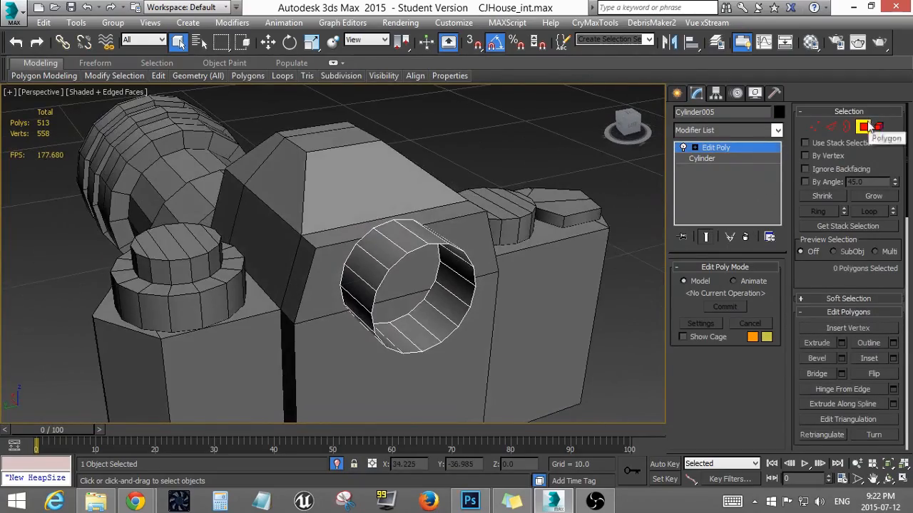
# - Delete the unneeded polygons of the eyepiece cylinder at its Edit Poly level
pyautogui.click(702, 158)
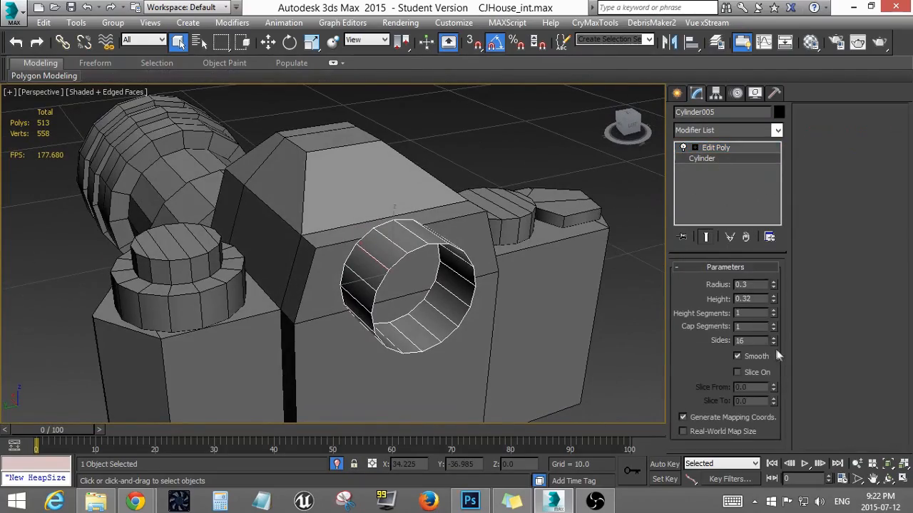
pyautogui.moveTo(489, 271)
pyautogui.keyDown('alt'); pyautogui.mouseDown(button='middle')
pyautogui.moveTo(525, 299)
pyautogui.moveTo(494, 266)
pyautogui.mouseUp(button='middle'); pyautogui.keyUp('alt')
pyautogui.scroll(3, 462, 298)
pyautogui.keyDown('alt'); pyautogui.moveTo(462, 297); pyautogui.dragTo(442, 260, button='middle'); pyautogui.keyUp('alt')
pyautogui.keyDown('alt'); pyautogui.moveTo(363, 240); pyautogui.dragTo(620, 239, button='middle'); pyautogui.keyUp('alt')
pyautogui.click(739, 149)
pyautogui.press('4')
pyautogui.click(412, 266)
pyautogui.keyDown('alt'); pyautogui.moveTo(412, 266); pyautogui.dragTo(385, 302, button='middle'); pyautogui.keyUp('alt')
pyautogui.press('Delete')
# - Select the edges of the eyepiece cylinder's open outer rim, leaving out two opposite edges
pyautogui.click(831, 127)
pyautogui.keyDown('alt'); pyautogui.moveTo(546, 281); pyautogui.dragTo(490, 235, button='middle'); pyautogui.keyUp('alt')
pyautogui.click(846, 127)
pyautogui.click(401, 212)
pyautogui.keyDown('alt'); pyautogui.moveTo(278, 285); pyautogui.dragTo(347, 303, button='middle'); pyautogui.keyUp('alt')
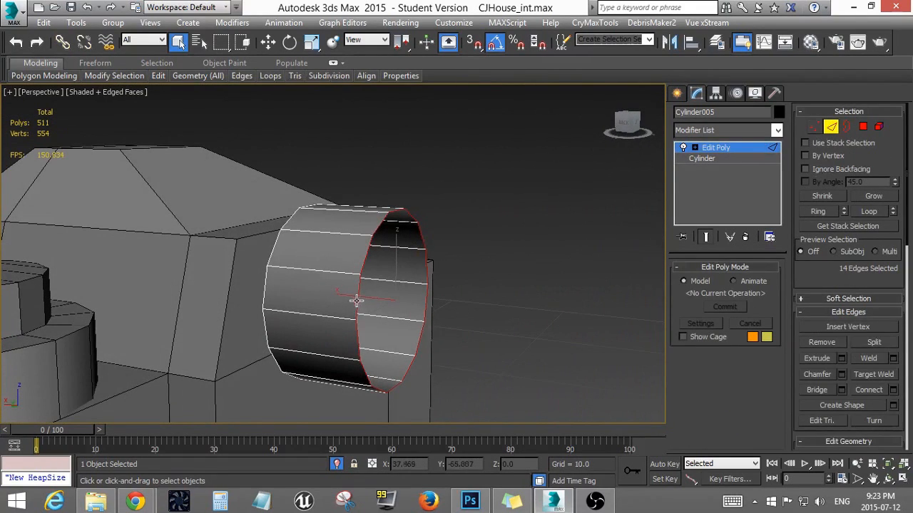
pyautogui.keyDown('alt'); pyautogui.moveTo(423, 314); pyautogui.dragTo(340, 295, button='middle'); pyautogui.keyUp('alt')
pyautogui.keyDown('alt'); pyautogui.moveTo(499, 292); pyautogui.dragTo(456, 274, button='middle'); pyautogui.keyUp('alt')
# - Cap the eyepiece's open rim by bridging its opposite edges and rotate the cylinder about its own axis
pyautogui.click(831, 127)
pyautogui.press('e')
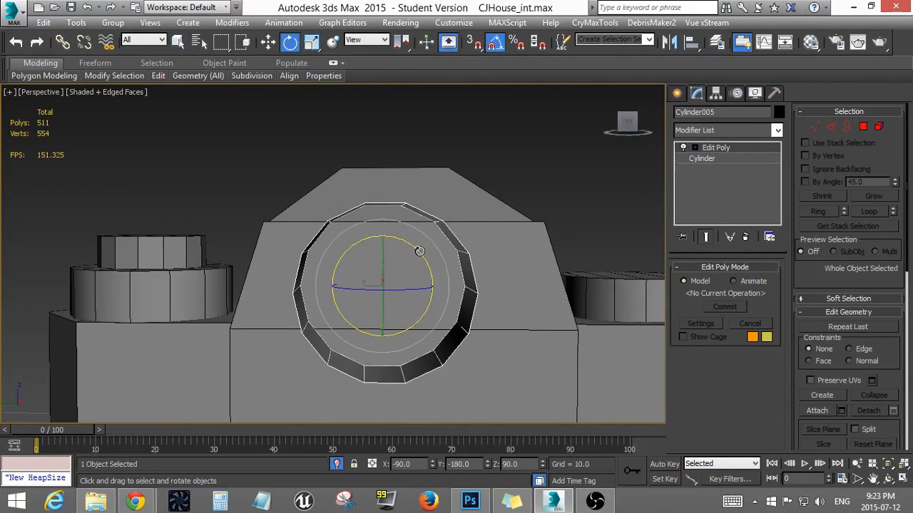
pyautogui.click(831, 127)
pyautogui.moveTo(405, 278)
pyautogui.keyDown('alt'); pyautogui.mouseDown(button='middle')
pyautogui.moveTo(434, 276)
pyautogui.moveTo(419, 277)
pyautogui.mouseUp(button='middle'); pyautogui.keyUp('alt')
pyautogui.press('2')
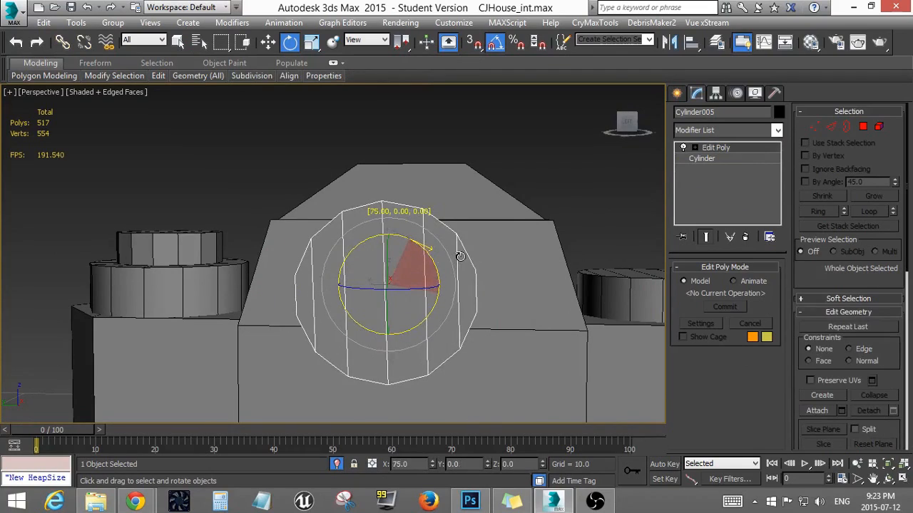
# - Straighten the eyepiece cylinder's cap edges to vertical by rotating it in the Left view with angle snap toggled
pyautogui.press('l')
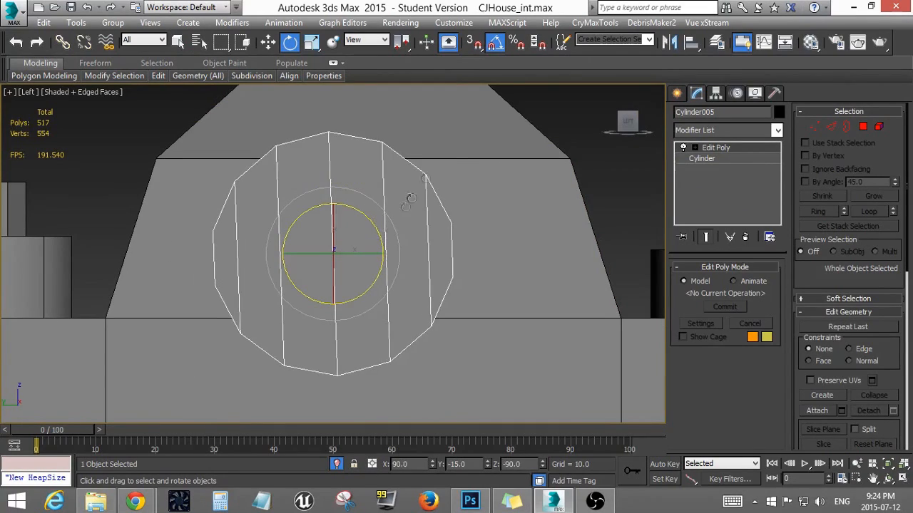
pyautogui.click(494, 46)
pyautogui.press('p')
pyautogui.scroll(5, 359, 207)
pyautogui.keyDown('alt'); pyautogui.moveTo(359, 208); pyautogui.dragTo(229, 251, button='middle'); pyautogui.keyUp('alt')
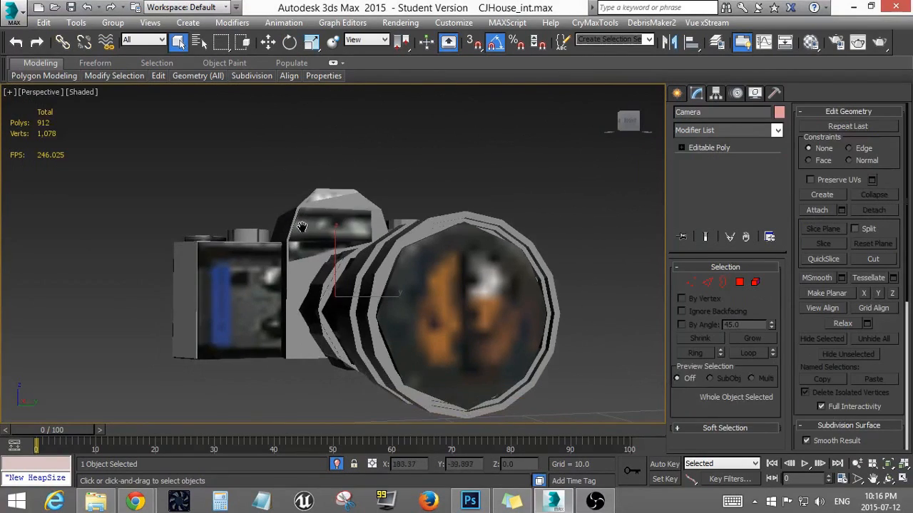
# - Isolate the new high-detail parts without the original textured camera and show edged faces
pyautogui.keyDown('alt'); pyautogui.moveTo(360, 192); pyautogui.dragTo(163, 242, button='middle'); pyautogui.keyUp('alt')
pyautogui.hotkey('ctrl', 'z')
pyautogui.scroll(-4, 156, 228)
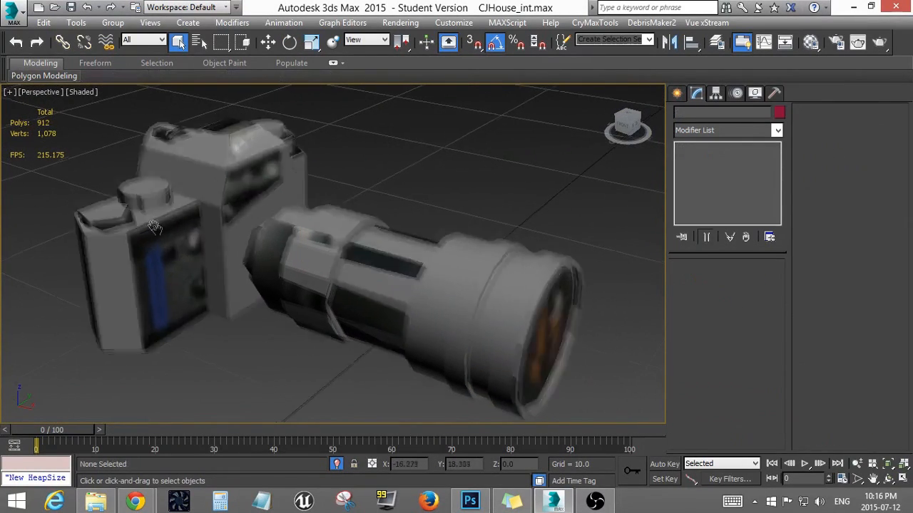
pyautogui.hotkey('ctrl', 'a')
pyautogui.press('F4')
pyautogui.keyDown('alt'); pyautogui.click(235, 188); pyautogui.keyUp('alt')
pyautogui.click(336, 463)
pyautogui.click(337, 464)
# - Copy the capped round button cylinder over to the neighbouring pentagonal button
pyautogui.keyDown('alt'); pyautogui.moveTo(642, 346); pyautogui.dragTo(663, 330, button='middle'); pyautogui.keyUp('alt')
pyautogui.keyDown('alt'); pyautogui.moveTo(663, 330); pyautogui.dragTo(526, 318); pyautogui.keyUp('alt')
pyautogui.keyDown('alt'); pyautogui.moveTo(526, 318); pyautogui.dragTo(524, 324, button='middle'); pyautogui.keyUp('alt')
pyautogui.click(524, 324)
pyautogui.scroll(4, 353, 314)
pyautogui.click(352, 300)
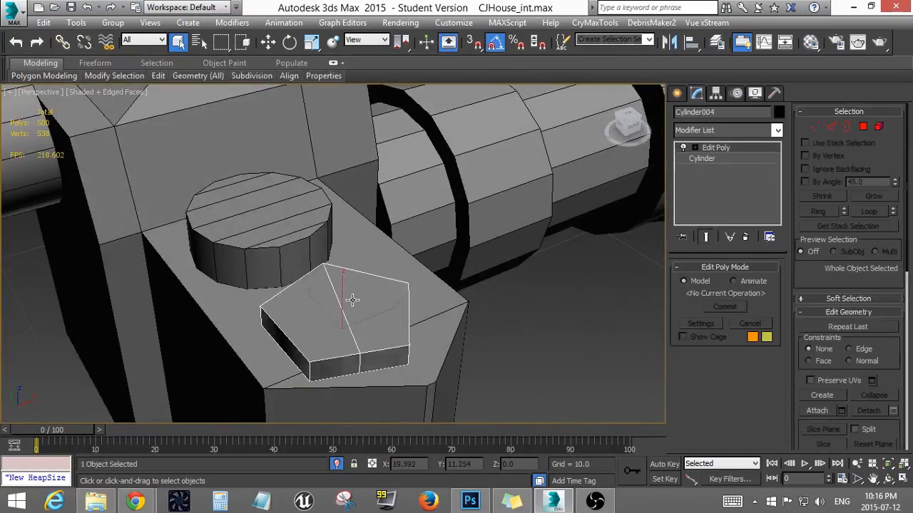
pyautogui.keyDown('alt'); pyautogui.moveTo(284, 285); pyautogui.dragTo(234, 290, button='middle'); pyautogui.keyUp('alt')
pyautogui.click(234, 290)
pyautogui.press('w')
pyautogui.keyDown('shift'); pyautogui.moveTo(309, 327); pyautogui.dragTo(303, 326); pyautogui.keyUp('shift')
pyautogui.click(467, 309)
# - Make the copied button cylinder see-through and scale it down in the XY plane over the pentagonal button
pyautogui.moveTo(349, 328)
pyautogui.keyDown('alt'); pyautogui.mouseDown(button='middle')
pyautogui.moveTo(334, 332)
pyautogui.moveTo(369, 290)
pyautogui.mouseUp(button='middle'); pyautogui.keyUp('alt')
pyautogui.hotkey('alt', 'x')
pyautogui.press('r')
pyautogui.scroll(3, 336, 329)
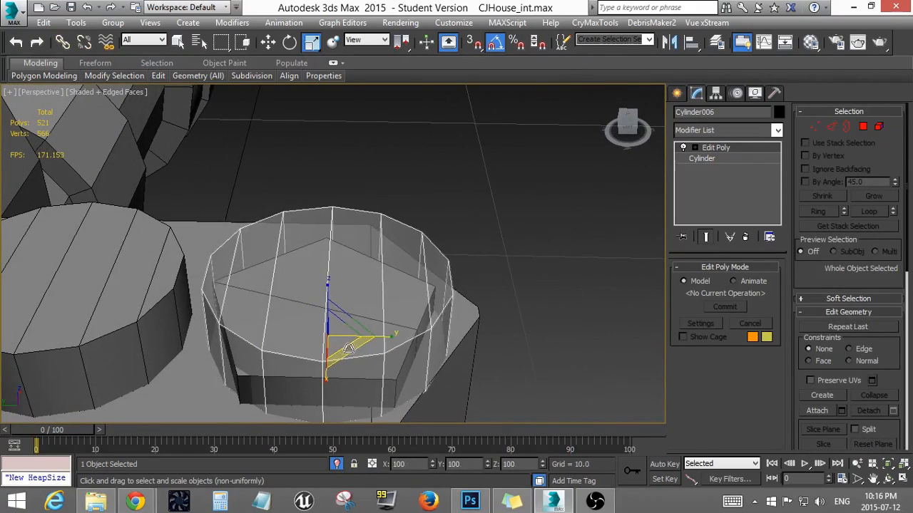
pyautogui.moveTo(351, 349); pyautogui.dragTo(355, 385)
# - Delete the pentagonal button and move the smaller round cylinder into its place on the camera body
pyautogui.keyDown('alt'); pyautogui.moveTo(371, 357); pyautogui.dragTo(330, 360, button='middle'); pyautogui.keyUp('alt')
pyautogui.click(328, 376)
pyautogui.press('Delete')
pyautogui.keyDown('alt'); pyautogui.moveTo(331, 319); pyautogui.dragTo(324, 319, button='middle'); pyautogui.keyUp('alt')
pyautogui.click(325, 319)
pyautogui.press('w')
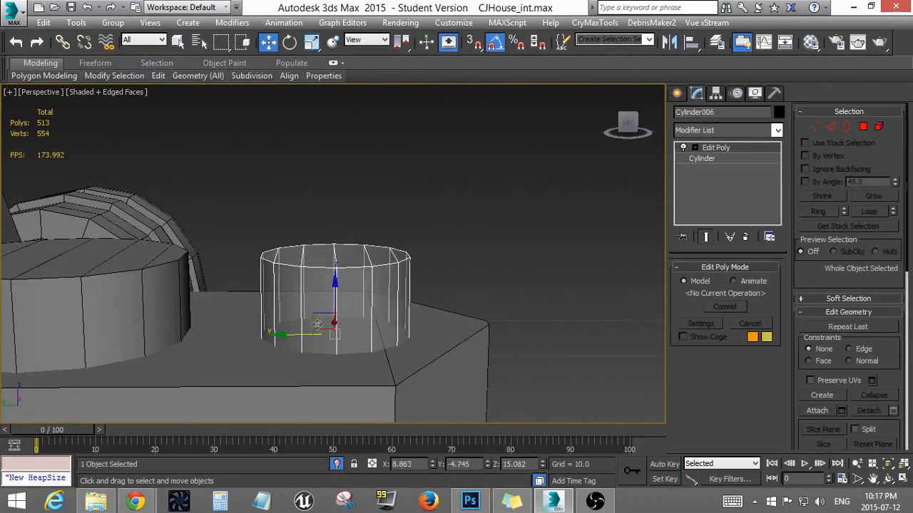
pyautogui.moveTo(260, 371); pyautogui.dragTo(258, 371)
pyautogui.keyDown('alt'); pyautogui.moveTo(264, 335); pyautogui.dragTo(273, 399, button='middle'); pyautogui.keyUp('alt')
pyautogui.moveTo(265, 332); pyautogui.dragTo(259, 332)
pyautogui.scroll(-5, 300, 299)
pyautogui.moveTo(296, 243); pyautogui.dragTo(298, 270, button='middle')
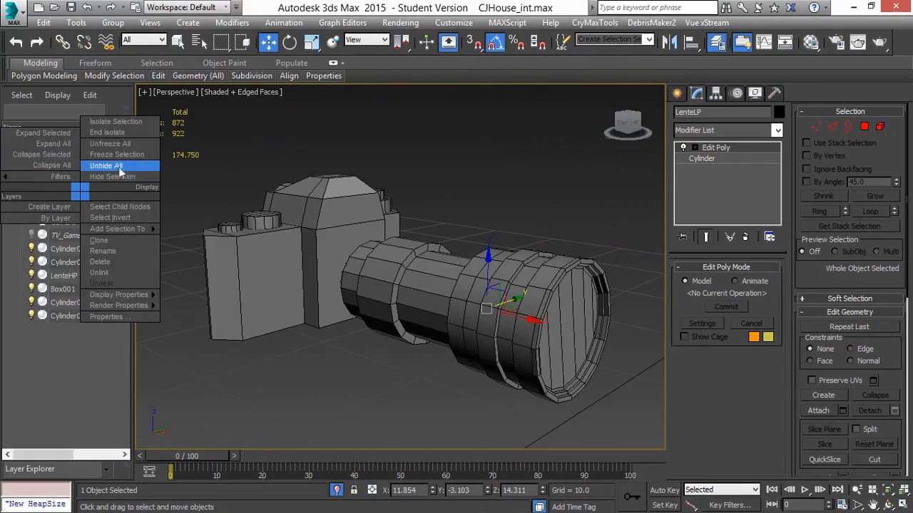
# - Freeze the low-poly lens LenteLP and select the high-poly lens LenteHP
pyautogui.click(109, 158)
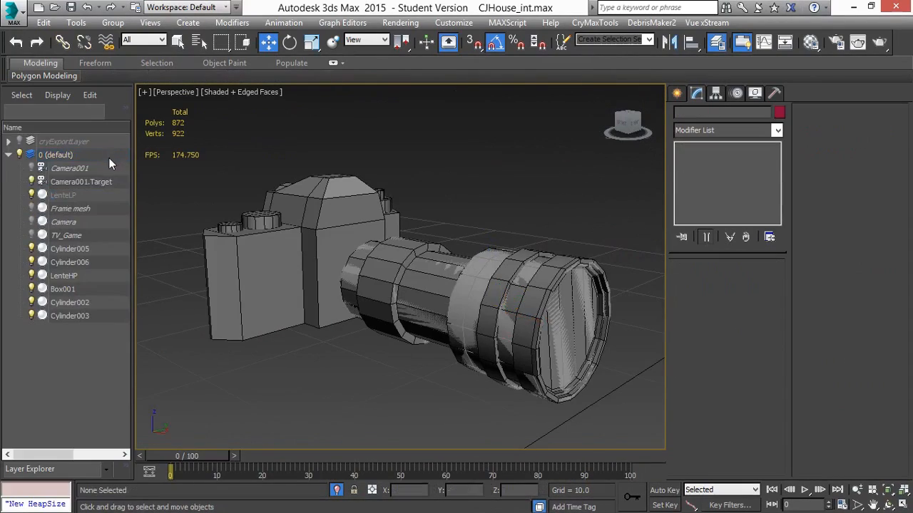
pyautogui.click(67, 195)
pyautogui.click(450, 349)
pyautogui.click(488, 292)
pyautogui.scroll(3, 565, 331)
pyautogui.scroll(8, 565, 331)
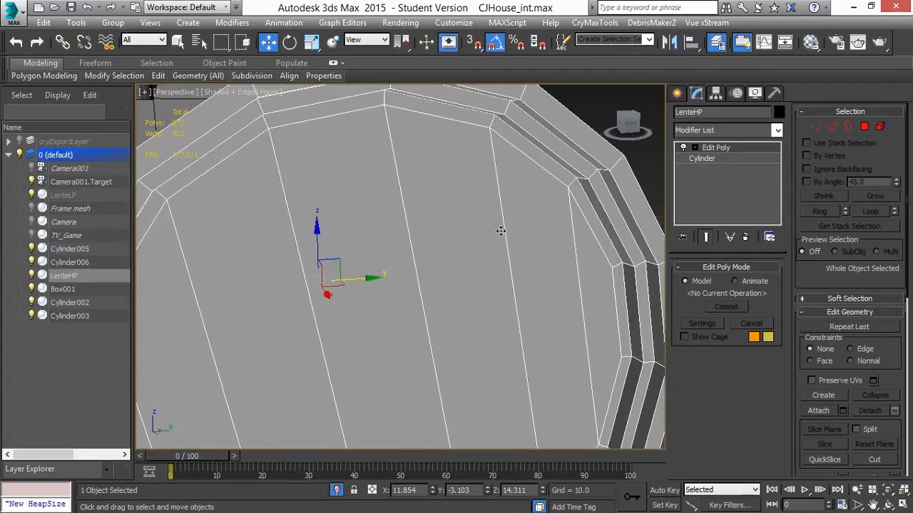
pyautogui.keyDown('alt'); pyautogui.moveTo(500, 231); pyautogui.dragTo(588, 267, button='middle'); pyautogui.keyUp('alt')
# - Add a TurboSmooth modifier with 3 iterations and Isoline Display to LenteHP, with LenteLP hidden
pyautogui.click(745, 129)
pyautogui.write('tu')
pyautogui.press('Return')
pyautogui.click(771, 286)
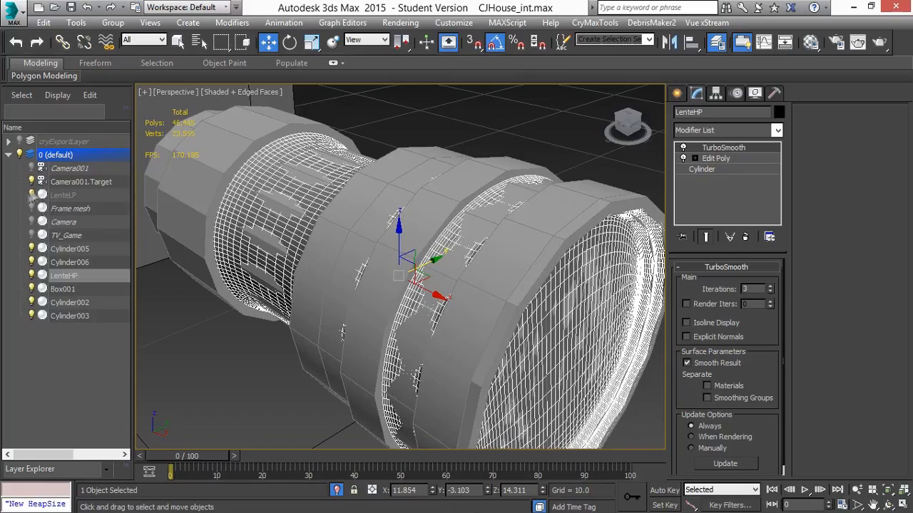
pyautogui.click(771, 286)
pyautogui.click(721, 323)
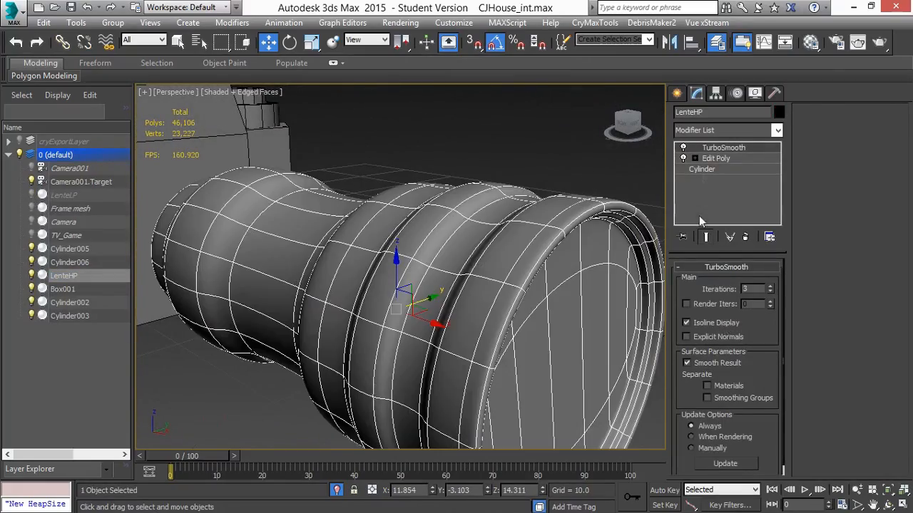
# - Insert supporting edge loops beside the steps of the lens barrel at LenteHP's Edit Poly level
pyautogui.click(715, 158)
pyautogui.keyDown('alt'); pyautogui.moveTo(400, 285); pyautogui.dragTo(457, 267, button='middle'); pyautogui.keyUp('alt')
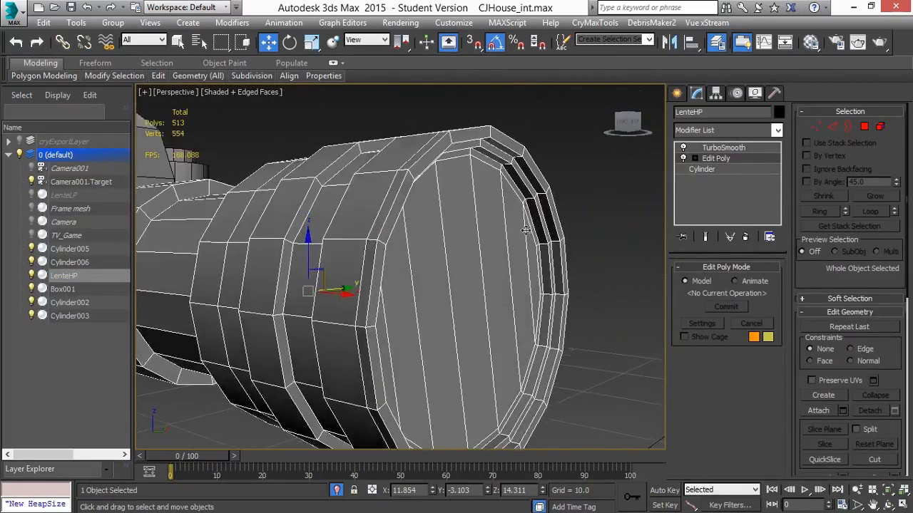
pyautogui.scroll(5, 457, 268)
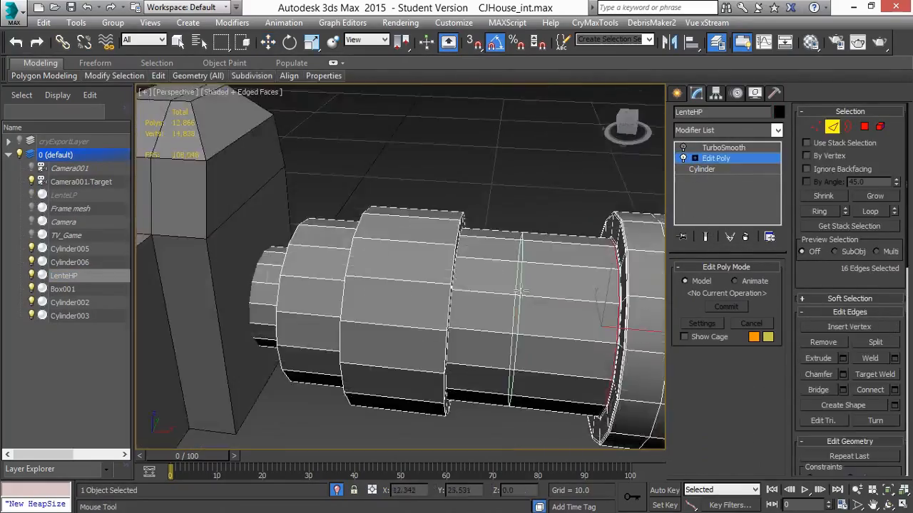
pyautogui.scroll(3, 519, 291)
pyautogui.keyDown('alt'); pyautogui.moveTo(519, 291); pyautogui.dragTo(471, 250, button='middle'); pyautogui.keyUp('alt')
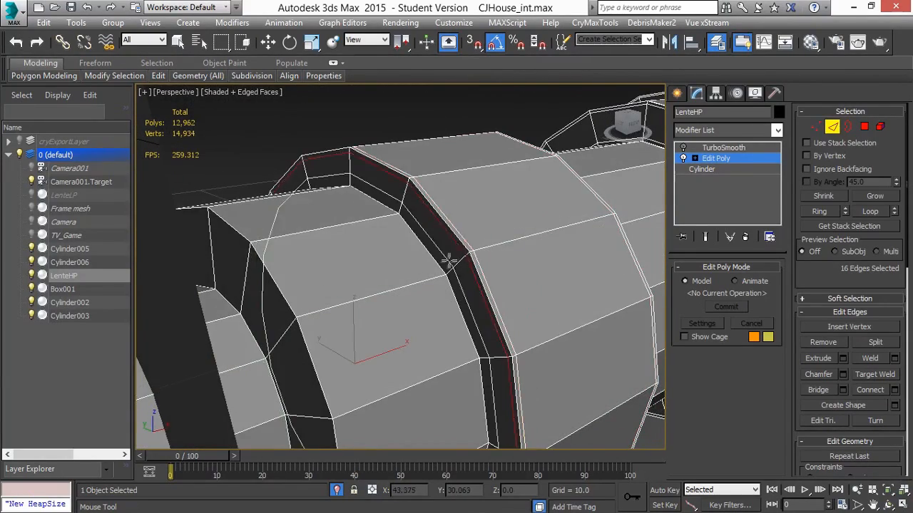
pyautogui.keyDown('alt'); pyautogui.moveTo(443, 274); pyautogui.dragTo(351, 323, button='middle'); pyautogui.keyUp('alt')
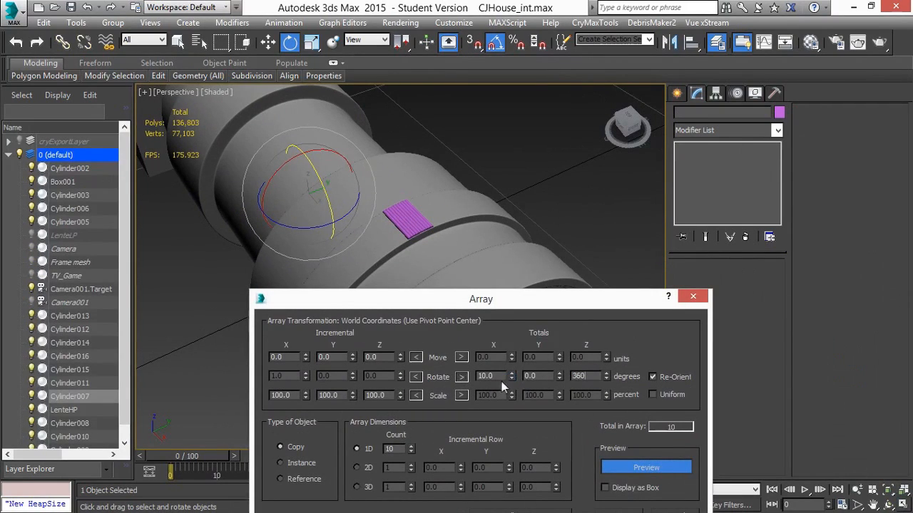
# - Set the grip rib's array to instances rotated through a total of 360 degrees about X and 0 about Z
pyautogui.write('0')
pyautogui.press('Return')
pyautogui.keyDown('alt'); pyautogui.moveTo(407, 246); pyautogui.dragTo(450, 193, button='middle'); pyautogui.keyUp('alt')
pyautogui.scroll(-2, 449, 193)
pyautogui.click(301, 462)
pyautogui.moveTo(456, 299); pyautogui.dragTo(768, 173)
pyautogui.keyDown('alt'); pyautogui.moveTo(323, 254); pyautogui.dragTo(428, 301, button='middle'); pyautogui.keyUp('alt')
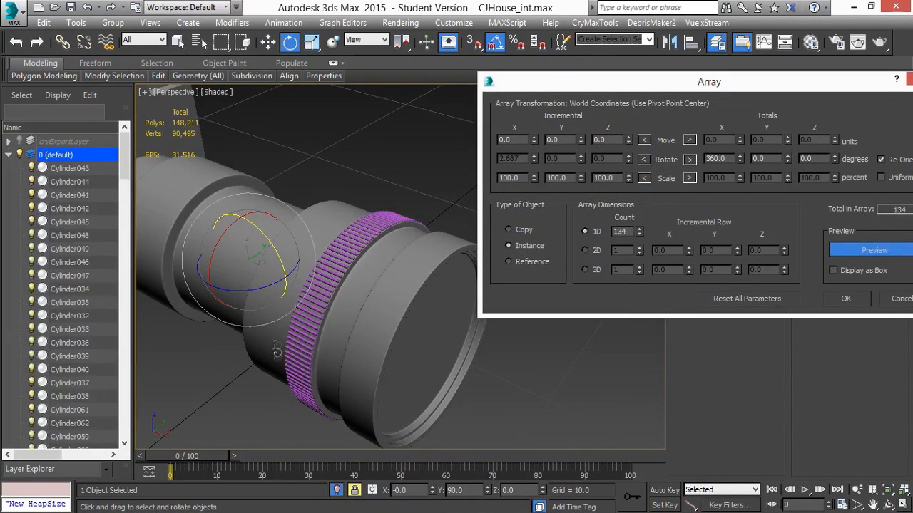
# - Set the array count to 140 and create the ring of ribs around the lens
pyautogui.scroll(3, 277, 352)
pyautogui.scroll(-1, 276, 352)
pyautogui.click(639, 229)
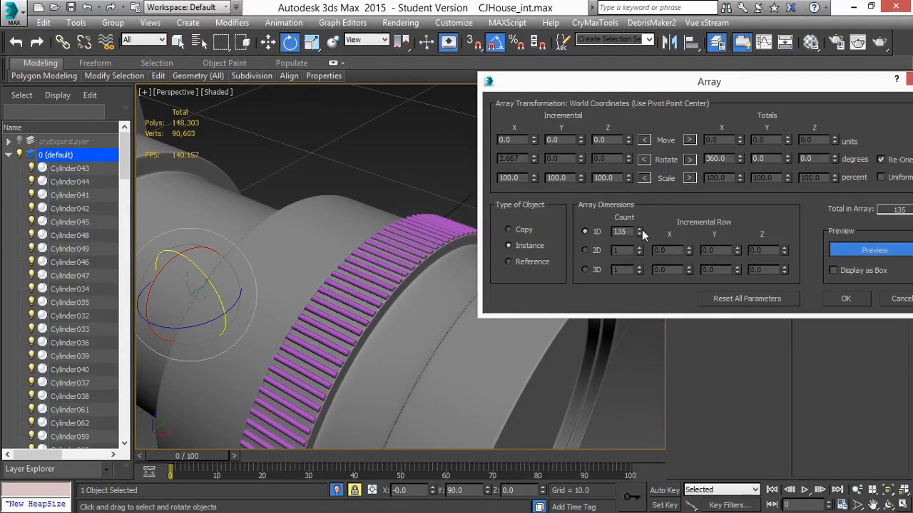
pyautogui.scroll(-5, 285, 321)
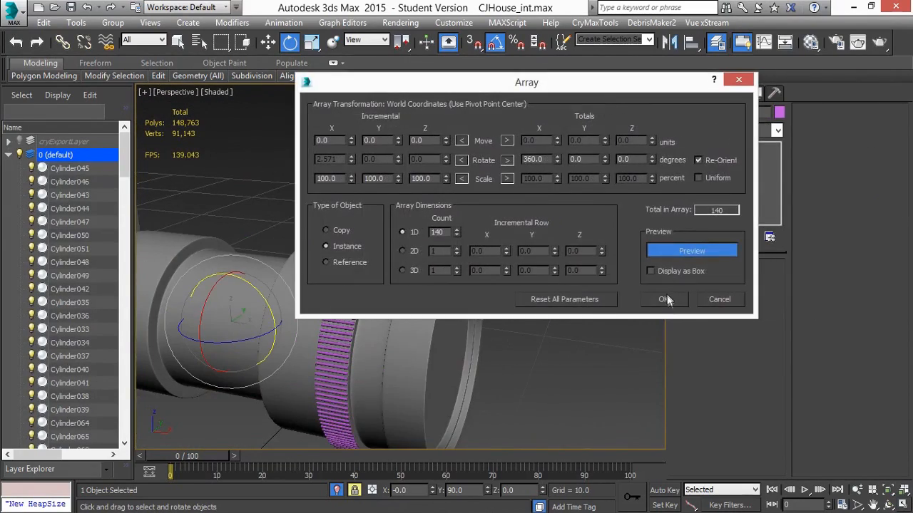
pyautogui.click(666, 300)
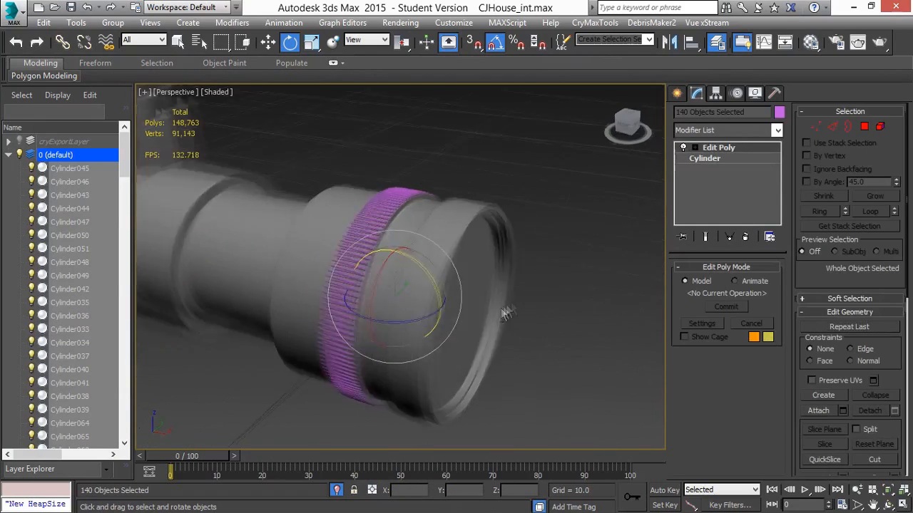
# - Centre the pivots of the 140 arrayed ribs on their own objects
pyautogui.click(716, 93)
pyautogui.click(727, 178)
pyautogui.click(727, 247)
pyautogui.click(703, 97)
pyautogui.moveTo(527, 203)
pyautogui.keyDown('alt'); pyautogui.mouseDown(button='middle')
pyautogui.moveTo(582, 174)
pyautogui.moveTo(524, 196)
pyautogui.mouseUp(button='middle'); pyautogui.keyUp('alt')
# - Group the arrayed ribs under the name Dt_Lente_01
pyautogui.click(114, 23)
pyautogui.click(148, 41)
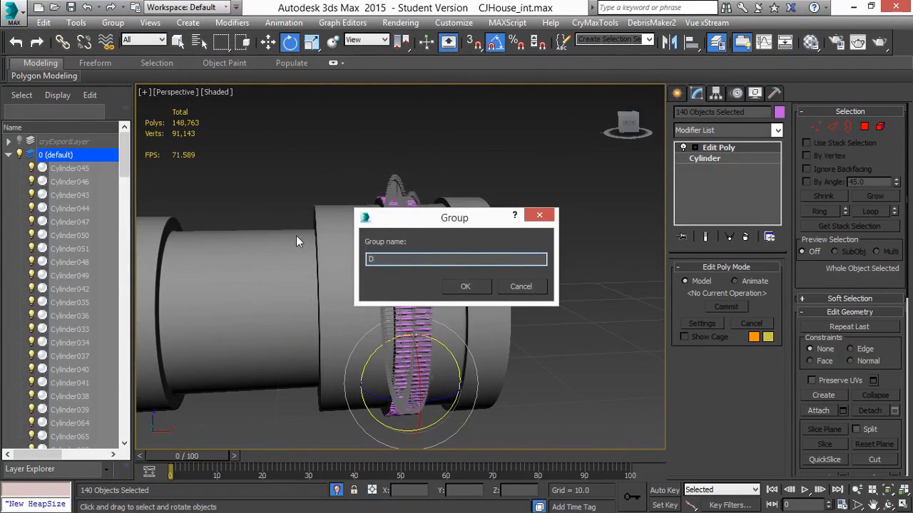
pyautogui.write('Dt_Lente_02')
pyautogui.press('Return')
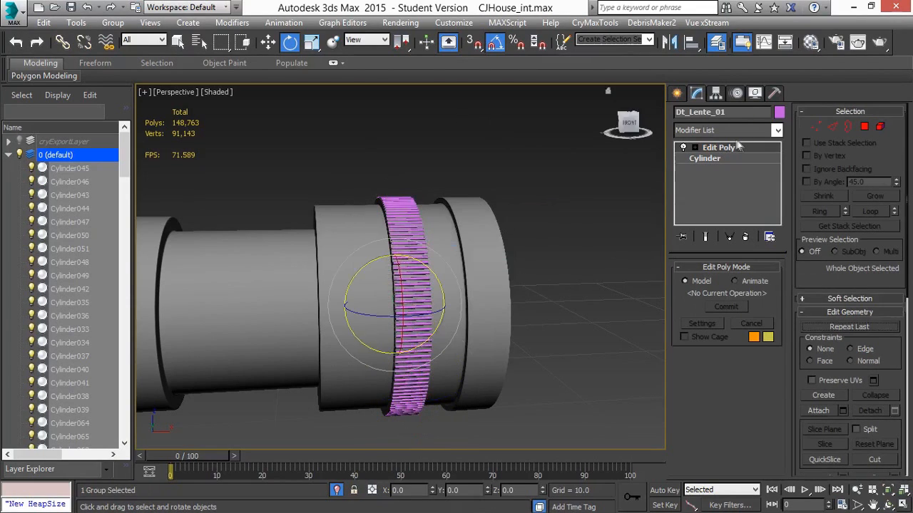
# - Change the rib group's object colour and open the Material Editor for it
pyautogui.keyDown('alt'); pyautogui.moveTo(563, 206); pyautogui.dragTo(514, 218, button='middle'); pyautogui.keyUp('alt')
pyautogui.click(779, 114)
pyautogui.click(561, 278)
pyautogui.click(526, 324)
pyautogui.press('m')
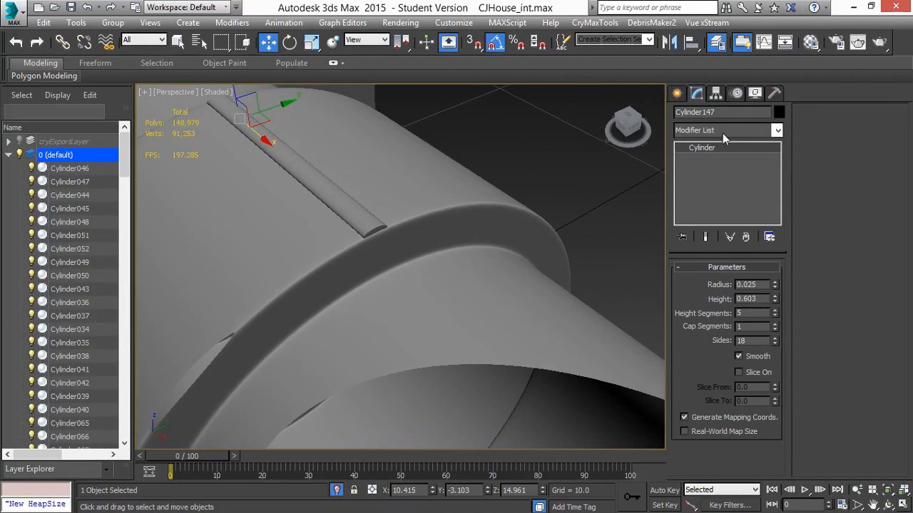
# - Align the rib cylinder's pivot to the lens barrel so it can be arrayed around the rear grip
pyautogui.scroll(-3, 428, 285)
pyautogui.moveTo(428, 285); pyautogui.dragTo(465, 265, button='middle')
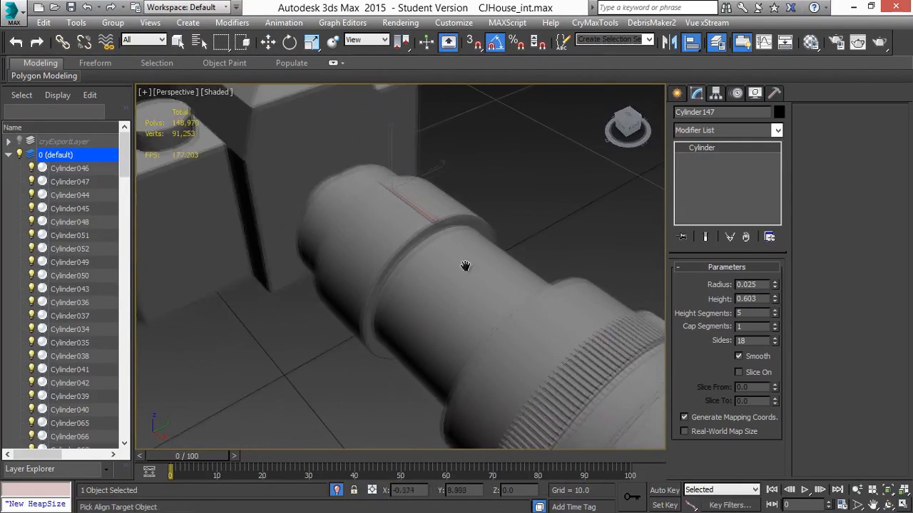
pyautogui.click(465, 265)
pyautogui.click(723, 367)
pyautogui.click(715, 93)
pyautogui.click(727, 178)
pyautogui.hotkey('alt', 'a')
pyautogui.click(505, 314)
pyautogui.click(657, 171)
pyautogui.click(723, 368)
# - Set up a previewed array of rib instances with a total rotation of 360 degrees about X around the lens
pyautogui.click(697, 93)
pyautogui.click(76, 23)
pyautogui.click(93, 214)
pyautogui.click(621, 310)
pyautogui.moveTo(419, 141); pyautogui.dragTo(668, 172)
pyautogui.scroll(3, 426, 275)
pyautogui.moveTo(376, 224); pyautogui.dragTo(334, 270, button='middle')
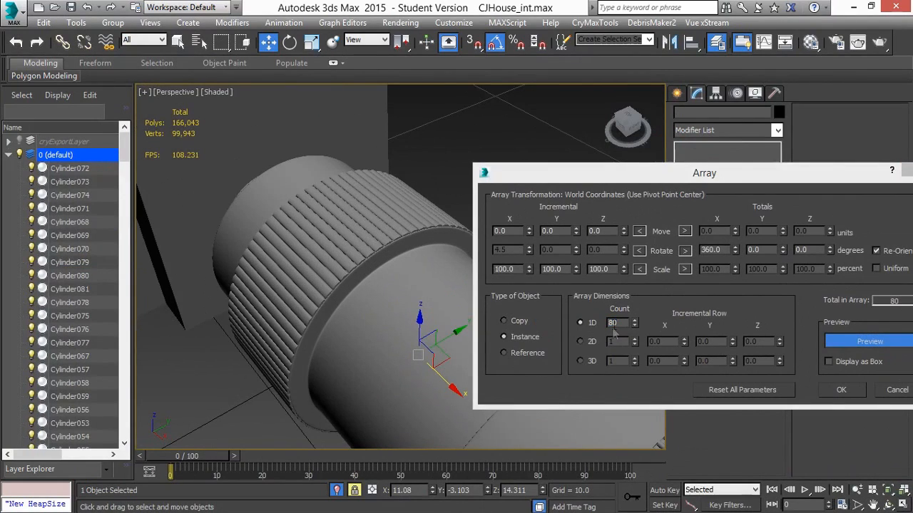
# - Set the array count to 55 and create the ring of ribs on the rear grip
pyautogui.moveTo(616, 323); pyautogui.dragTo(545, 325)
pyautogui.write('60')
pyautogui.press('Return')
pyautogui.write('50')
pyautogui.press('Return')
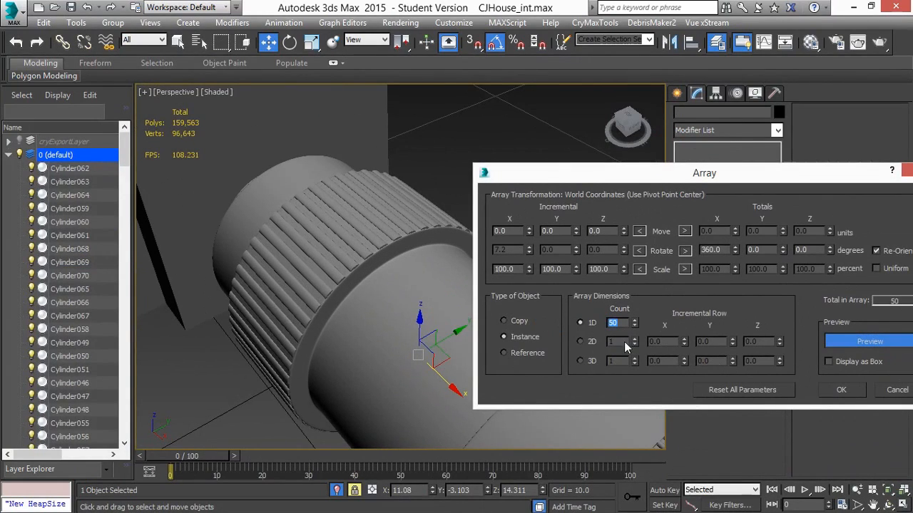
pyautogui.write('65')
pyautogui.click(841, 389)
pyautogui.scroll(-4, 618, 373)
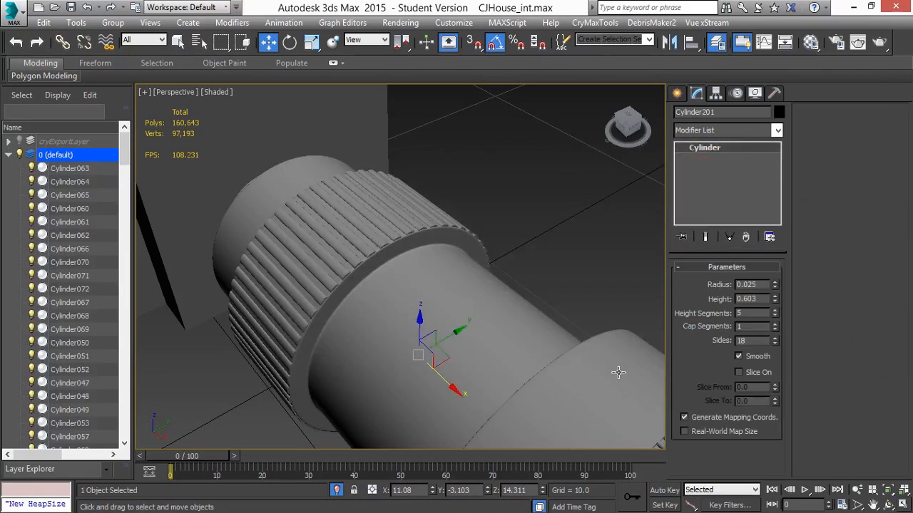
# - Select the rear grip's arrayed ribs and group them as Dt_lente_02
pyautogui.keyDown('alt'); pyautogui.moveTo(519, 276); pyautogui.dragTo(467, 236, button='middle'); pyautogui.keyUp('alt')
pyautogui.scroll(4, 467, 257)
pyautogui.moveTo(400, 285); pyautogui.dragTo(469, 285, button='middle')
pyautogui.moveTo(349, 187); pyautogui.dragTo(465, 393)
pyautogui.keyDown('alt'); pyautogui.moveTo(465, 295); pyautogui.dragTo(437, 328, button='middle'); pyautogui.keyUp('alt')
pyautogui.click(122, 25)
pyautogui.click(132, 40)
pyautogui.write('Dt_lente_0')
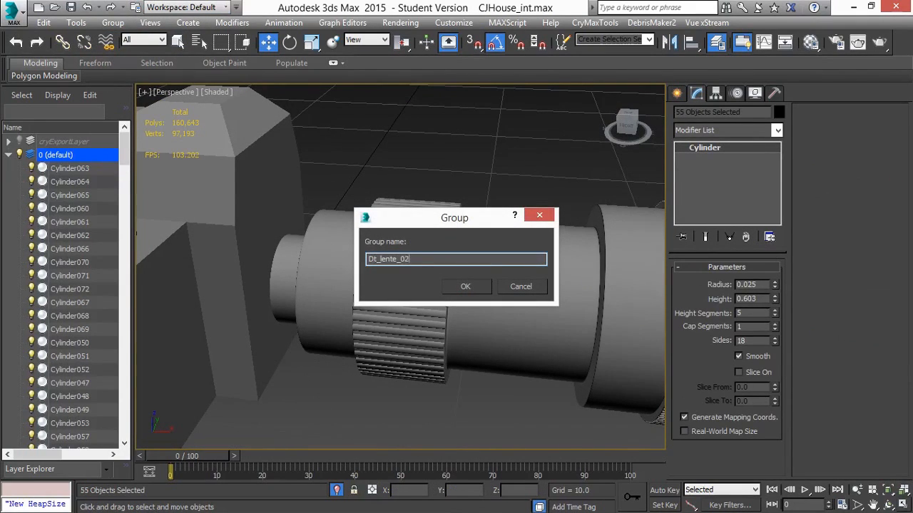
pyautogui.write('2')
pyautogui.press('Return')
# - Examine the lens with both ribbed grip rings from several angles and distances
pyautogui.scroll(-4, 457, 235)
pyautogui.scroll(4, 505, 236)
pyautogui.scroll(-5, 505, 236)
pyautogui.scroll(5, 429, 158)
pyautogui.click(429, 158)
pyautogui.scroll(-2, 429, 159)
pyautogui.keyDown('alt'); pyautogui.moveTo(429, 158); pyautogui.dragTo(336, 200, button='middle'); pyautogui.keyUp('alt')
pyautogui.scroll(6, 546, 316)
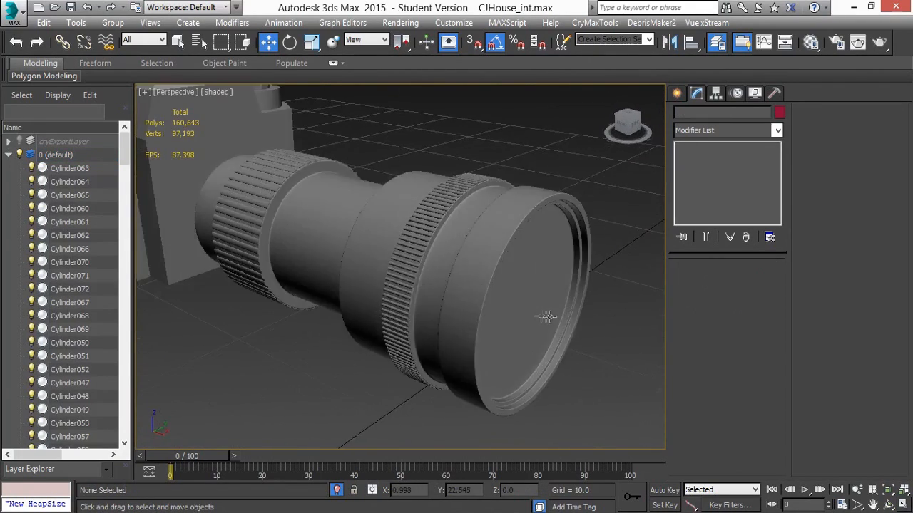
# - Isolate the lens and connect the edge ring between the two grips with 2 segments and a pinch of 84
pyautogui.click(405, 281)
pyautogui.keyDown('alt'); pyautogui.moveTo(405, 282); pyautogui.dragTo(475, 212, button='middle'); pyautogui.keyUp('alt')
pyautogui.click(716, 158)
pyautogui.hotkey('alt', 'q')
pyautogui.press('4')
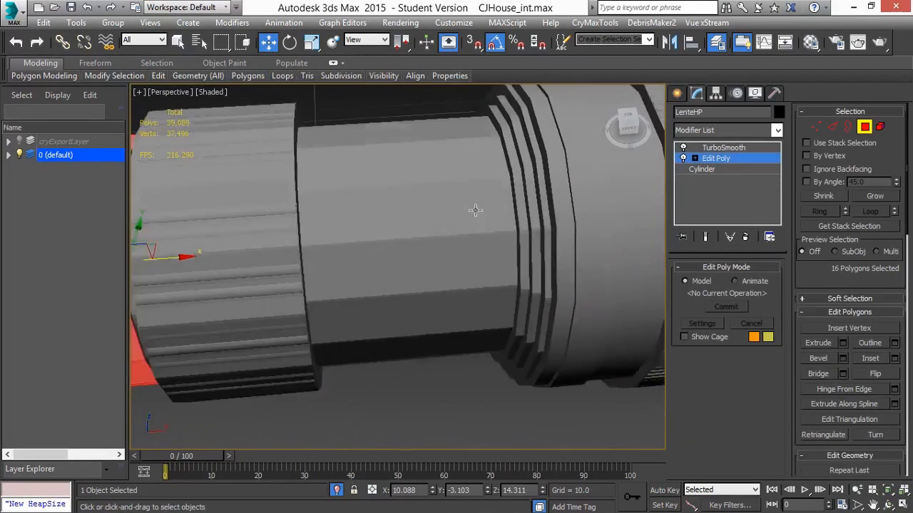
pyautogui.press('2')
pyautogui.press('F4')
pyautogui.click(412, 308)
pyautogui.hotkey('alt', 'r')
pyautogui.rightClick(412, 308)
pyautogui.click(271, 352)
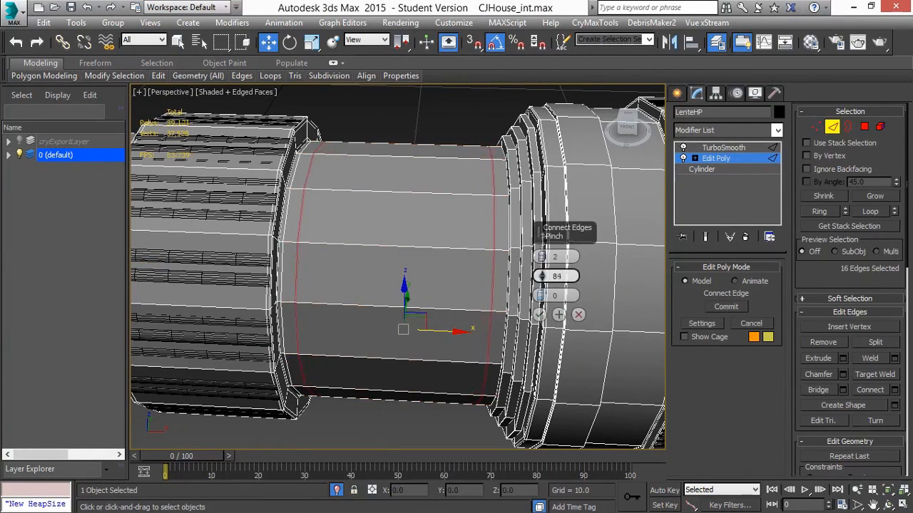
# - Select the band of polygons between the two new edge loops on the lens barrel and extrude it
pyautogui.click(864, 127)
pyautogui.keyDown('alt'); pyautogui.moveTo(428, 285); pyautogui.dragTo(417, 274, button='middle'); pyautogui.keyUp('alt')
pyautogui.moveTo(403, 125); pyautogui.dragTo(406, 422)
pyautogui.keyDown('alt'); pyautogui.moveTo(413, 314); pyautogui.dragTo(391, 288, button='middle'); pyautogui.keyUp('alt')
pyautogui.scroll(3, 396, 274)
pyautogui.rightClick(401, 264)
pyautogui.click(266, 301)
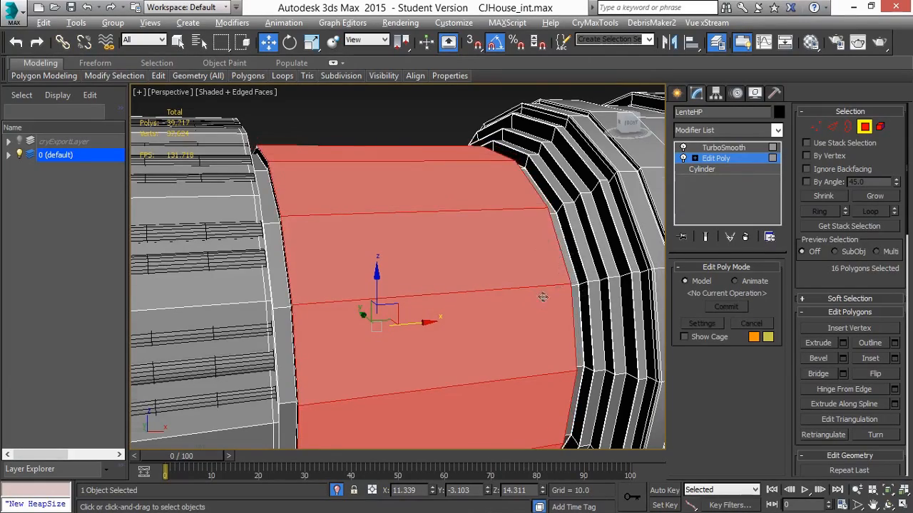
pyautogui.keyDown('alt'); pyautogui.moveTo(542, 297); pyautogui.dragTo(492, 320, button='middle'); pyautogui.keyUp('alt')
pyautogui.click(867, 128)
# - Examine the smoothed lens barrel and its new band without edge display
pyautogui.click(465, 136)
pyautogui.press('F4')
pyautogui.scroll(-10, 485, 181)
pyautogui.scroll(4, 452, 284)
pyautogui.scroll(3, 452, 284)
pyautogui.keyDown('alt'); pyautogui.moveTo(451, 284); pyautogui.dragTo(489, 283, button='middle'); pyautogui.keyUp('alt')
pyautogui.scroll(-4, 457, 251)
pyautogui.scroll(4, 457, 251)
pyautogui.scroll(2, 456, 320)
pyautogui.scroll(3, 489, 283)
# - Extrude the ring of lengthwise edges between the ribbed front grip and the front rim, and preview it with TurboSmooth
pyautogui.click(406, 240)
pyautogui.moveTo(406, 241); pyautogui.dragTo(294, 232, button='middle')
pyautogui.click(716, 158)
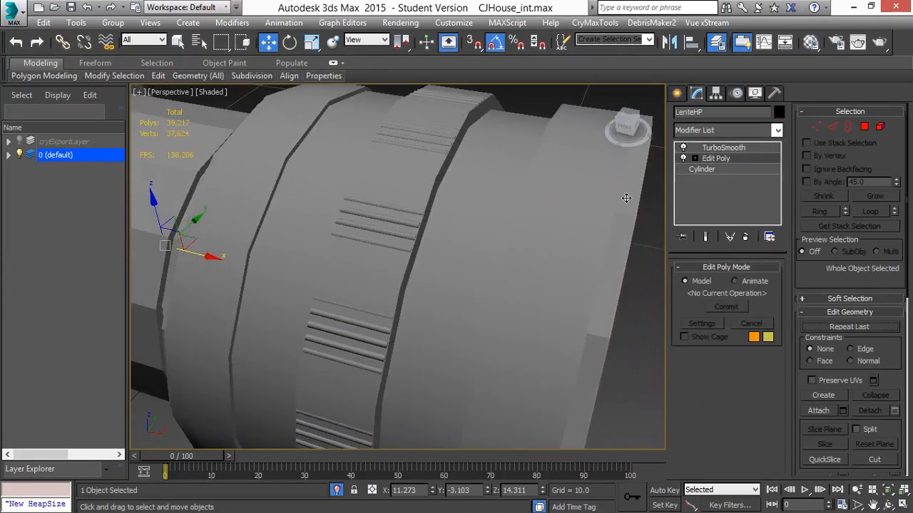
pyautogui.click(832, 129)
pyautogui.press('F4')
pyautogui.click(820, 212)
pyautogui.scroll(3, 523, 203)
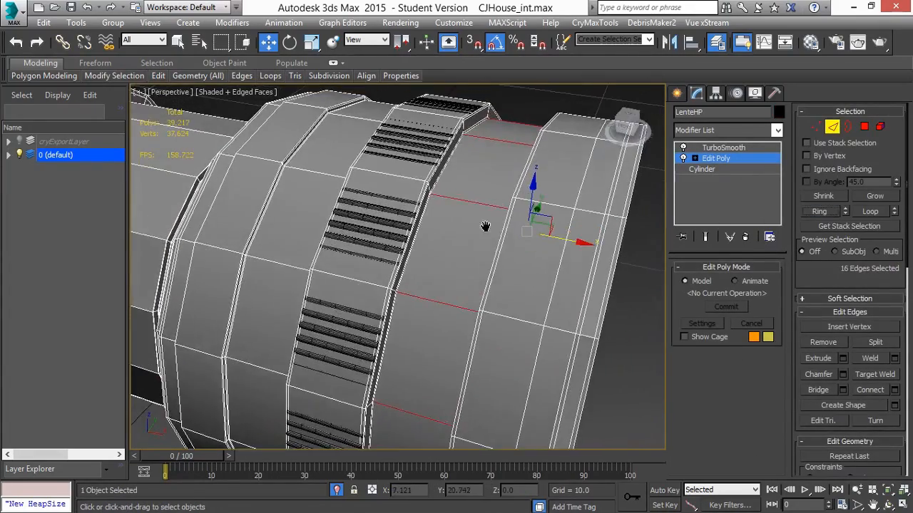
pyautogui.rightClick(493, 207)
pyautogui.click(355, 276)
pyautogui.click(723, 147)
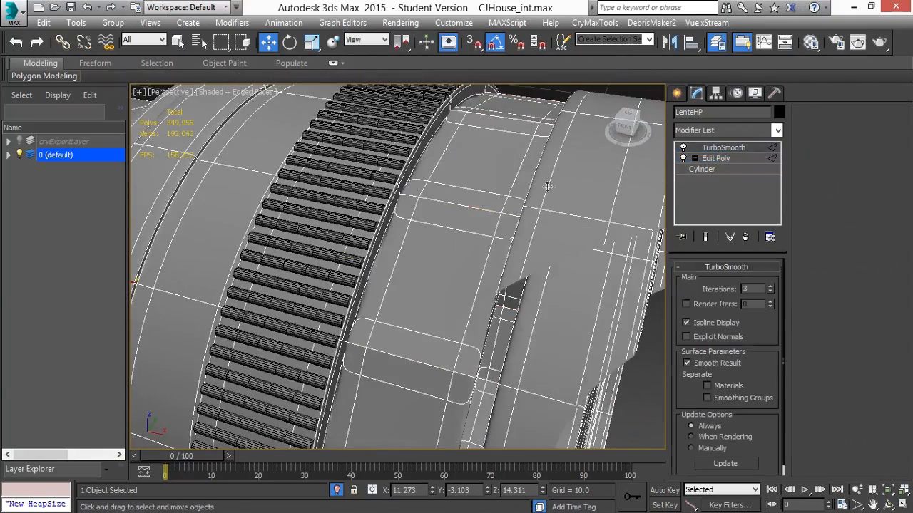
pyautogui.press('F4')
pyautogui.scroll(-4, 514, 245)
pyautogui.keyDown('alt'); pyautogui.moveTo(513, 244); pyautogui.dragTo(432, 330, button='middle'); pyautogui.keyUp('alt')
# - Extrude the same 16 lens edges with height 0.01 and width 0.0, and show the TurboSmooth result
pyautogui.click(715, 158)
pyautogui.rightClick(494, 248)
pyautogui.click(354, 316)
pyautogui.keyDown('alt'); pyautogui.moveTo(371, 321); pyautogui.dragTo(424, 280, button='middle'); pyautogui.keyUp('alt')
pyautogui.scroll(4, 423, 280)
pyautogui.scroll(-4, 423, 281)
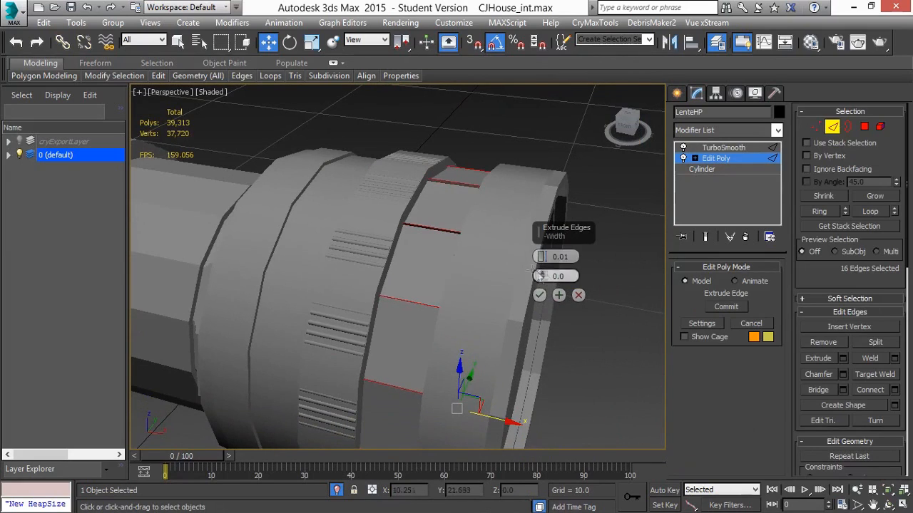
pyautogui.click(731, 149)
pyautogui.keyDown('alt'); pyautogui.moveTo(521, 214); pyautogui.dragTo(461, 221, button='middle'); pyautogui.keyUp('alt')
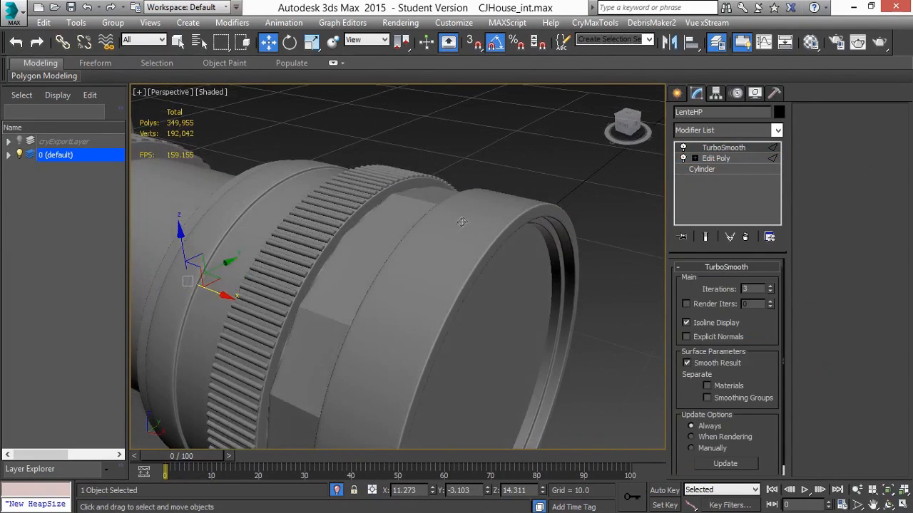
# - Undo the latest lens changes while comparing the shape of the front section
pyautogui.click(705, 158)
pyautogui.click(568, 298)
pyautogui.press('1')
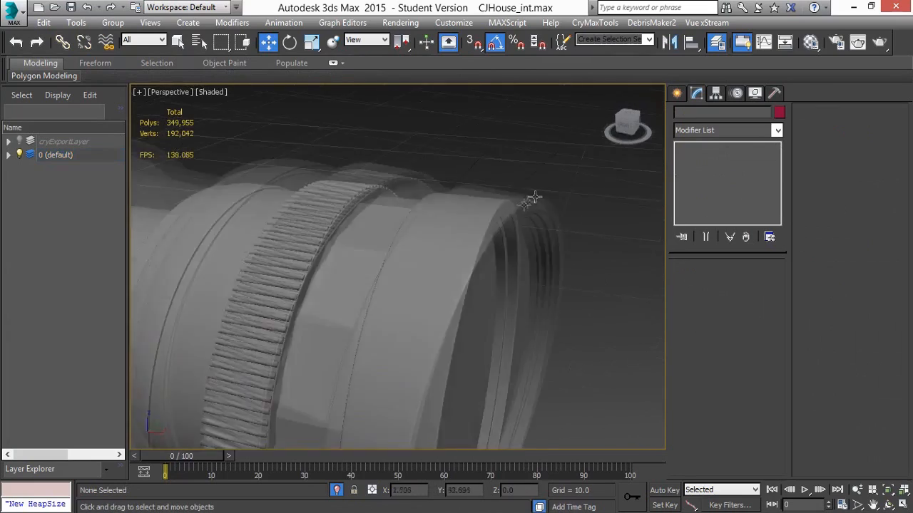
pyautogui.keyDown('alt'); pyautogui.moveTo(535, 196); pyautogui.dragTo(538, 292, button='middle'); pyautogui.keyUp('alt')
pyautogui.scroll(-4, 544, 290)
pyautogui.hotkey('ctrl', 'z')
pyautogui.hotkey('ctrl', 'z')
pyautogui.hotkey('ctrl', 'y')
pyautogui.hotkey('ctrl', 'z')
pyautogui.click(611, 280)
pyautogui.keyDown('alt'); pyautogui.moveTo(611, 279); pyautogui.dragTo(584, 279, button='middle'); pyautogui.keyUp('alt')
pyautogui.hotkey('ctrl', 'z')
pyautogui.click(606, 262)
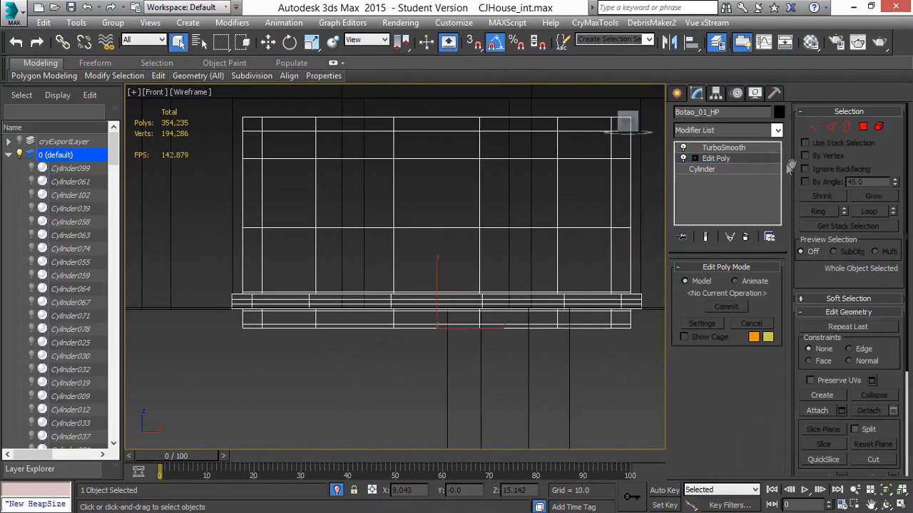
# - Examine the small button Botao_01_HP at its TurboSmooth level in the perspective and top views
pyautogui.click(723, 147)
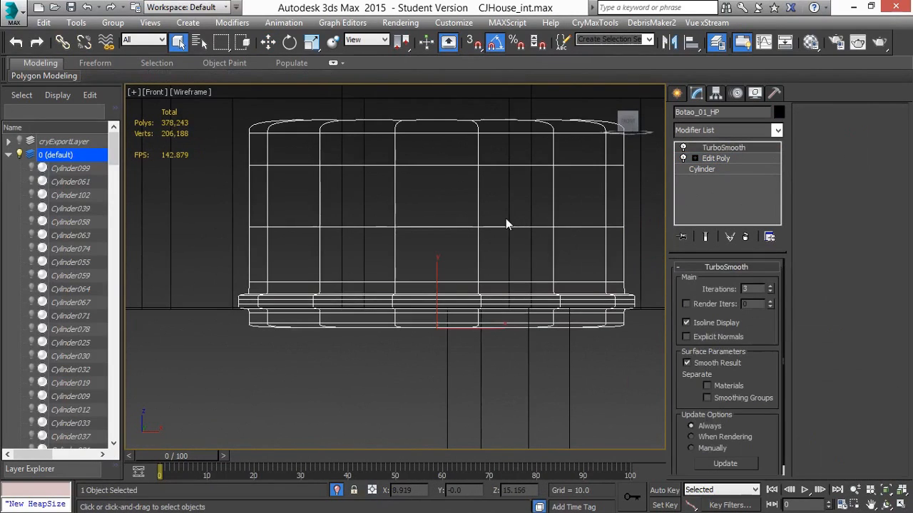
pyautogui.press('p')
pyautogui.press('z')
pyautogui.press('F3')
pyautogui.moveTo(447, 277)
pyautogui.keyDown('alt'); pyautogui.mouseDown(button='middle')
pyautogui.moveTo(576, 218)
pyautogui.moveTo(569, 235)
pyautogui.mouseUp(button='middle'); pyautogui.keyUp('alt')
pyautogui.click(524, 211)
pyautogui.scroll(-2, 503, 214)
pyautogui.press('F4')
pyautogui.press('t')
pyautogui.press('F3')
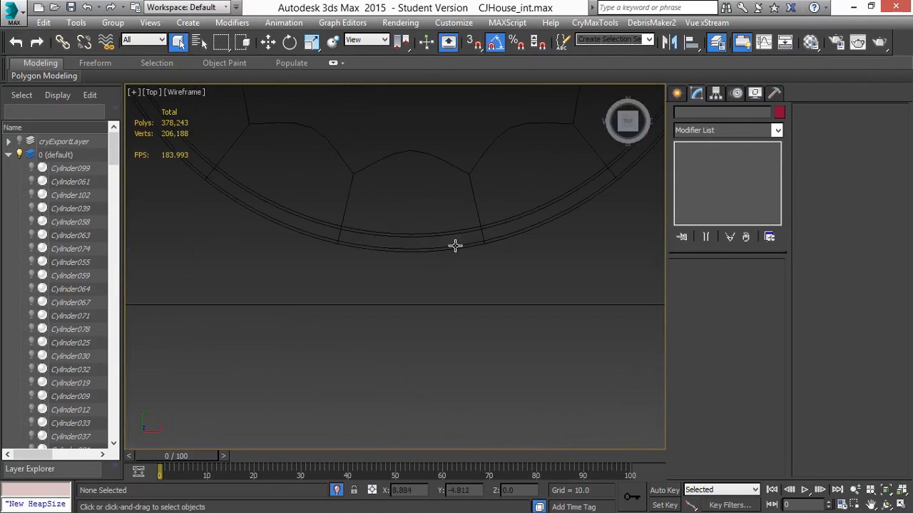
# - Create a cylinder beside the small button in the Top view as its first grip rib
pyautogui.scroll(2, 463, 255)
pyautogui.click(677, 93)
pyautogui.click(692, 207)
pyautogui.moveTo(408, 260); pyautogui.dragTo(429, 244)
pyautogui.press('p')
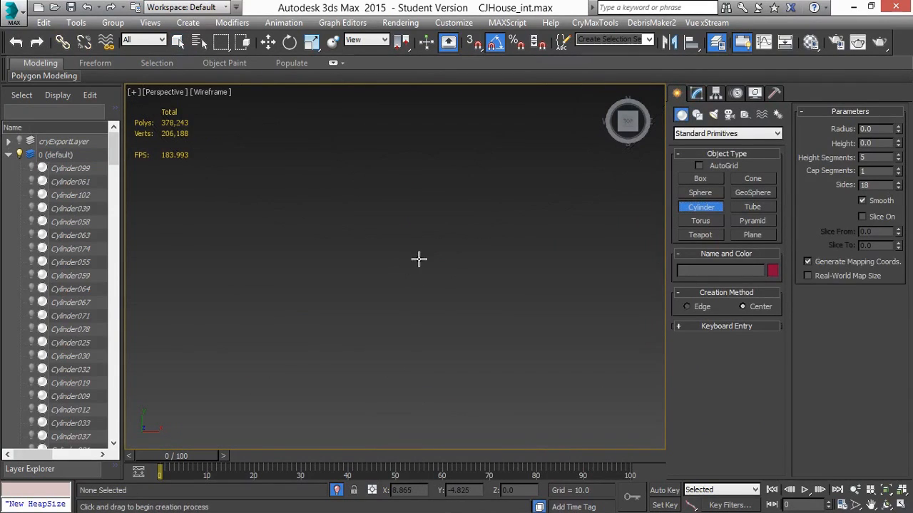
pyautogui.scroll(-10, 440, 222)
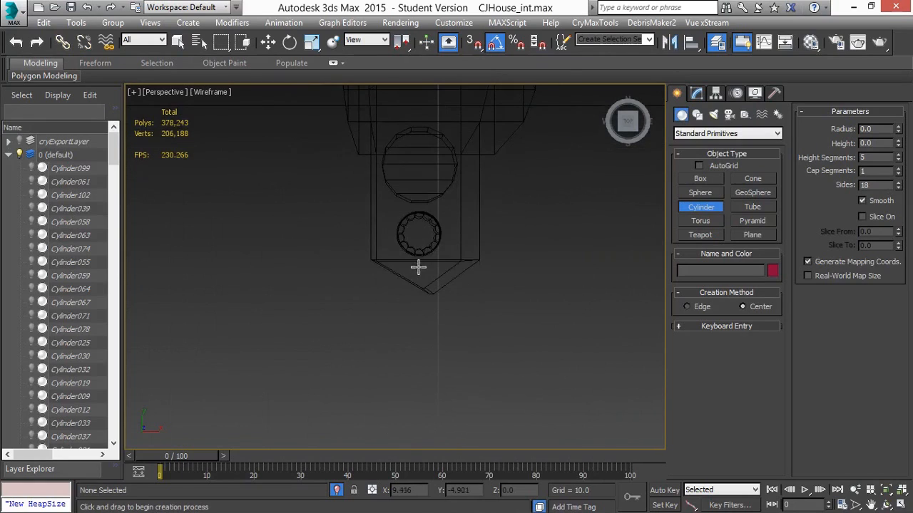
pyautogui.click(497, 128)
pyautogui.press('t')
pyautogui.scroll(-2, 404, 298)
pyautogui.moveTo(404, 299); pyautogui.dragTo(268, 302, button='middle')
# - Move the new cylinder to the small button's front rim and set its radius to 0.01
pyautogui.press('w')
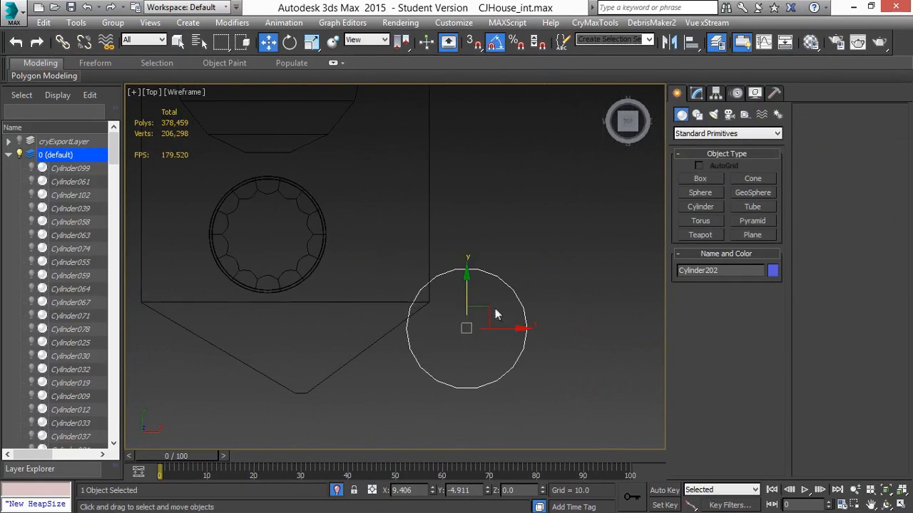
pyautogui.moveTo(479, 316); pyautogui.dragTo(289, 327)
pyautogui.click(697, 93)
pyautogui.moveTo(761, 285); pyautogui.dragTo(668, 286)
pyautogui.press('Return')
pyautogui.scroll(5, 305, 342)
pyautogui.moveTo(306, 342); pyautogui.dragTo(425, 380, button='middle')
pyautogui.moveTo(326, 348); pyautogui.dragTo(291, 189)
pyautogui.moveTo(291, 189); pyautogui.dragTo(431, 314, button='middle')
pyautogui.moveTo(758, 286); pyautogui.dragTo(687, 287)
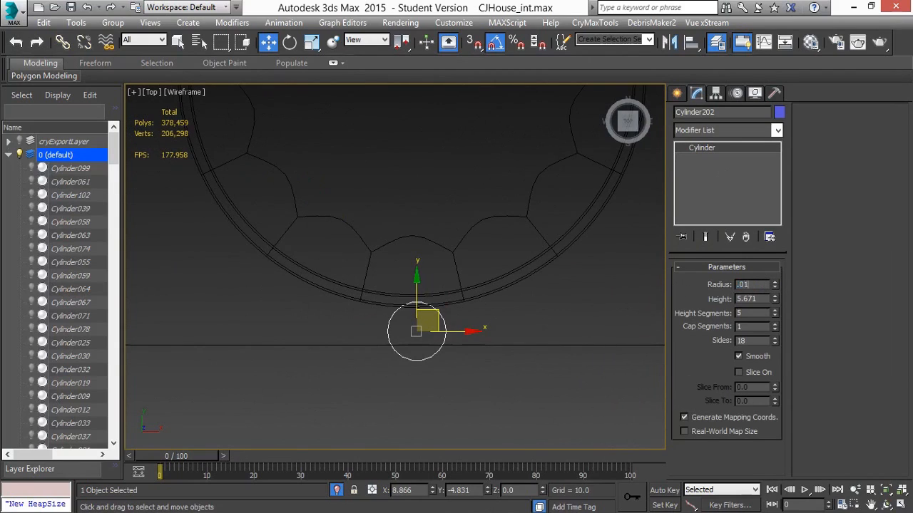
# - Scale the inner border on top of the larger button Botao_02_HP and start extruding it with settings
pyautogui.press('r')
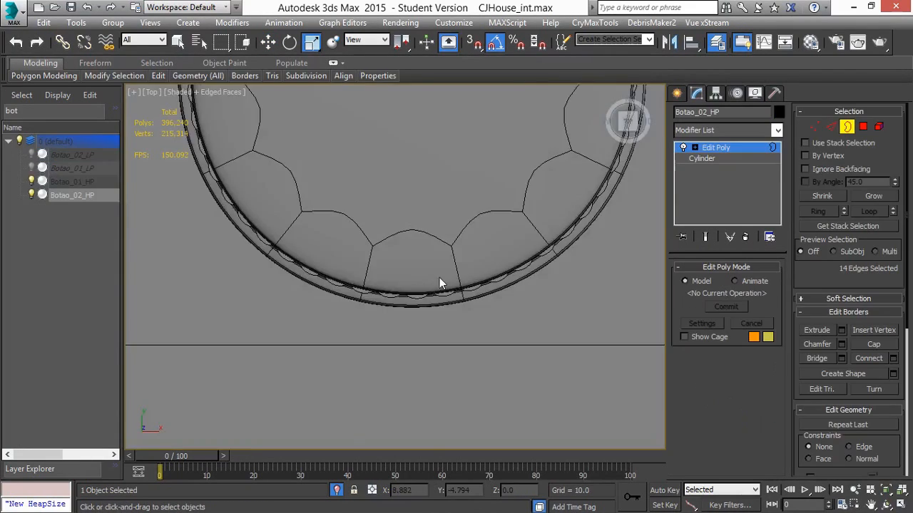
pyautogui.scroll(-3, 433, 195)
pyautogui.scroll(3, 420, 285)
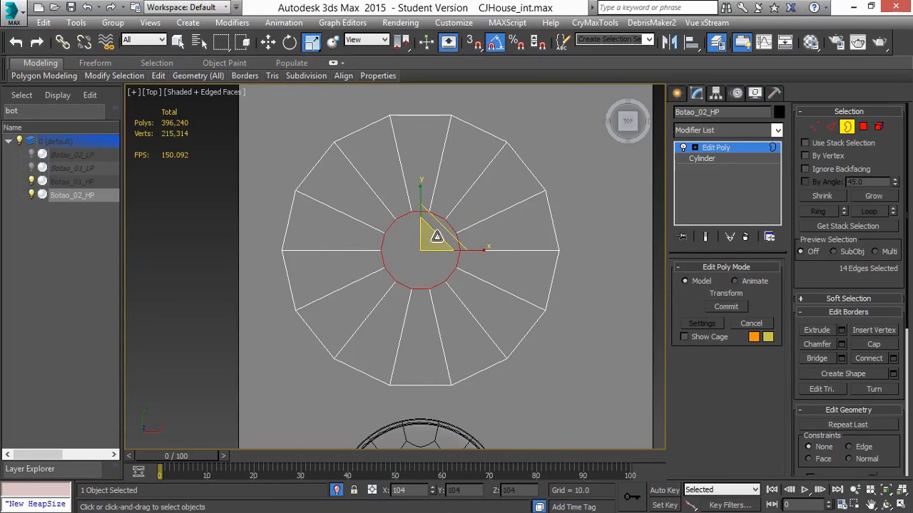
pyautogui.press('l')
pyautogui.press('F3')
pyautogui.rightClick(477, 199)
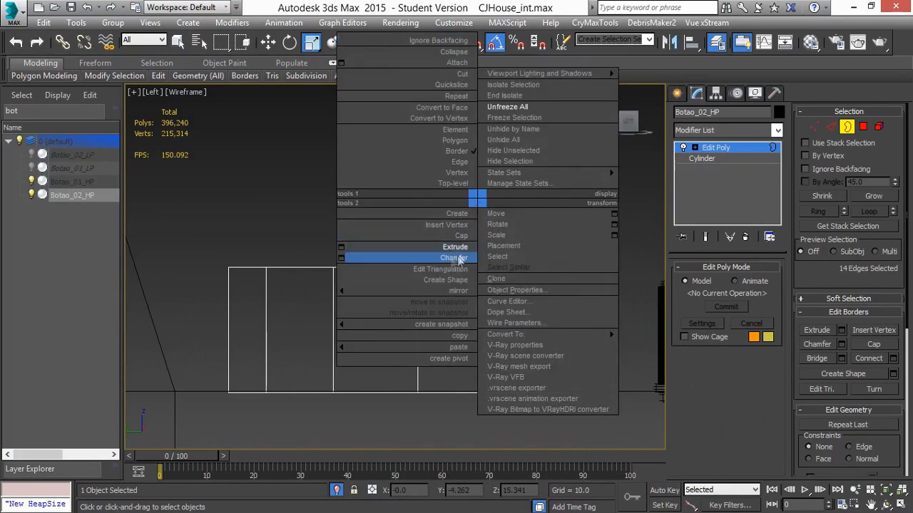
pyautogui.click(341, 248)
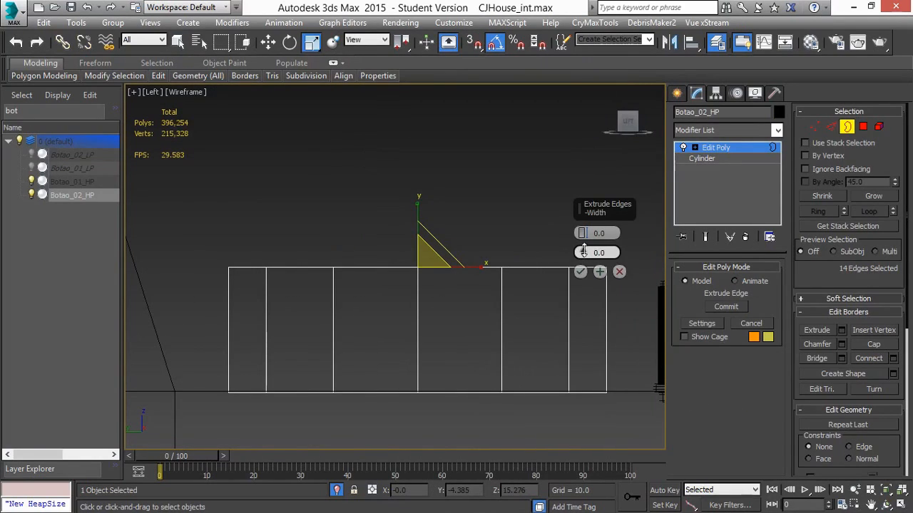
# - Connect the edges of the larger button's extruded centre to add supporting loops
pyautogui.press('2')
pyautogui.rightClick(467, 257)
pyautogui.click(331, 305)
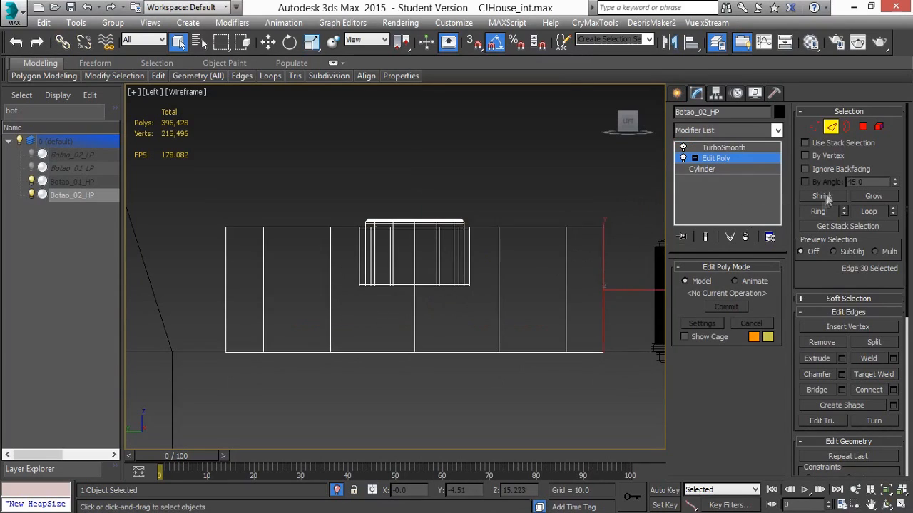
# - Connect the larger button's vertical side edges with 2 segments and a pinch of 92
pyautogui.click(818, 211)
pyautogui.rightClick(573, 241)
pyautogui.click(438, 291)
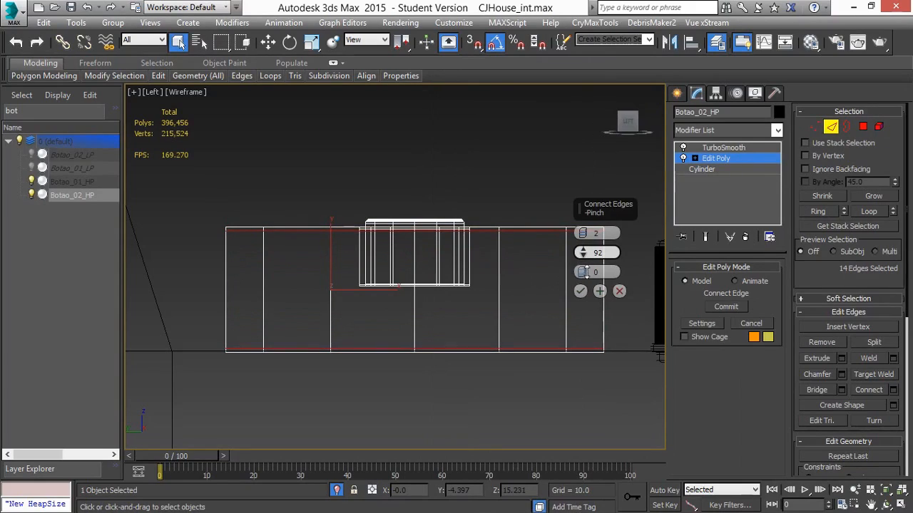
pyautogui.click(580, 291)
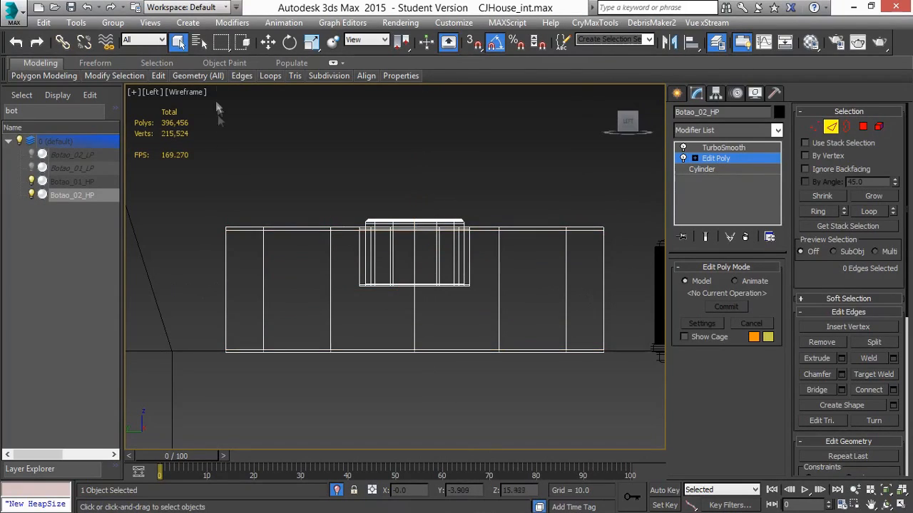
# - Try to scale the band of 14 side polygons on the larger button
pyautogui.click(864, 130)
pyautogui.moveTo(621, 287); pyautogui.dragTo(183, 311)
pyautogui.rightClick(311, 43)
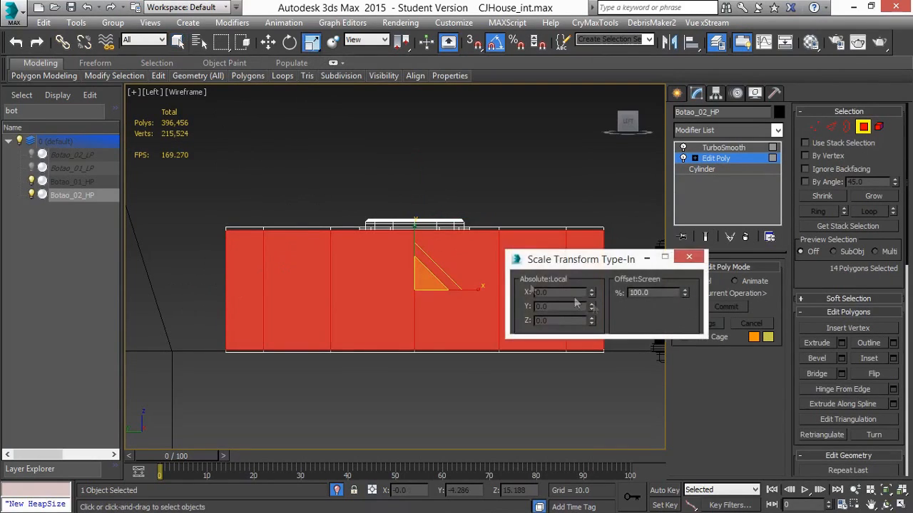
pyautogui.click(689, 256)
pyautogui.moveTo(589, 261); pyautogui.dragTo(577, 261, button='middle')
pyautogui.scroll(3, 605, 250)
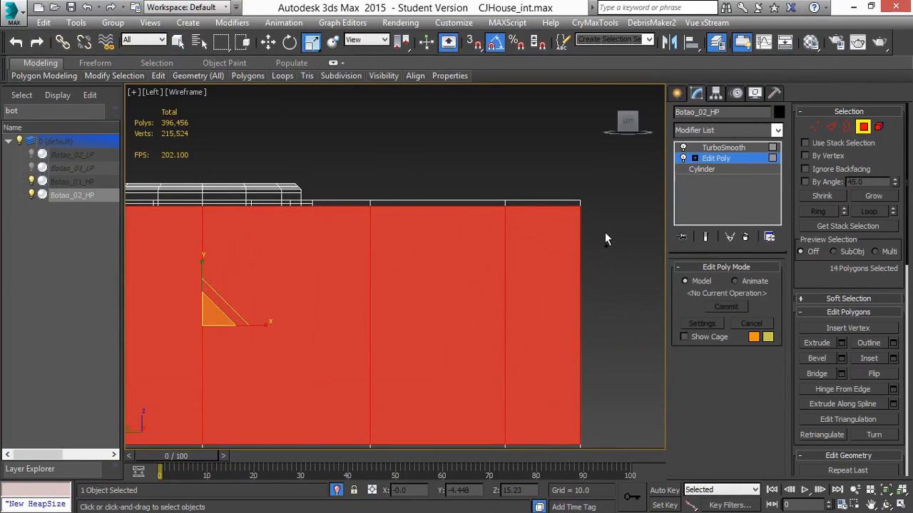
pyautogui.hotkey('ctrl', 'z')
pyautogui.scroll(-3, 506, 257)
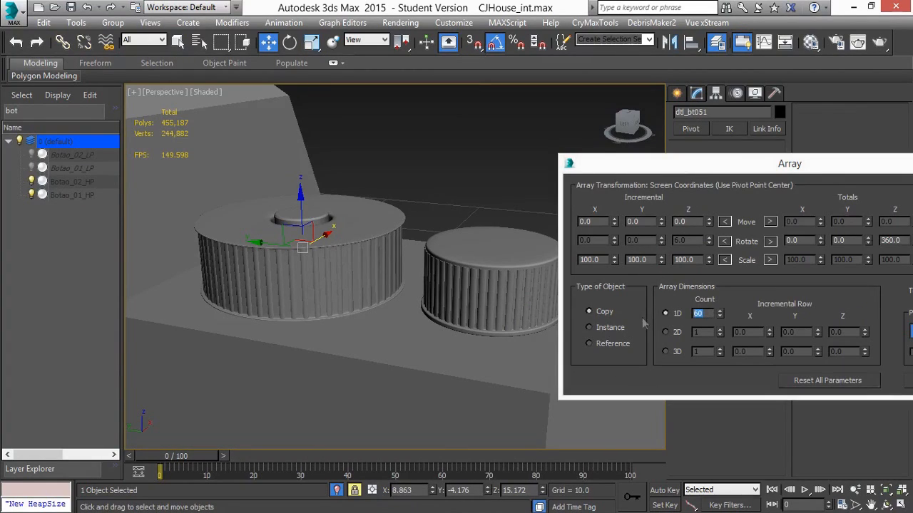
# - Array the rib as 95 copies over a full 360-degree Z rotation around the larger button
pyautogui.write('95')
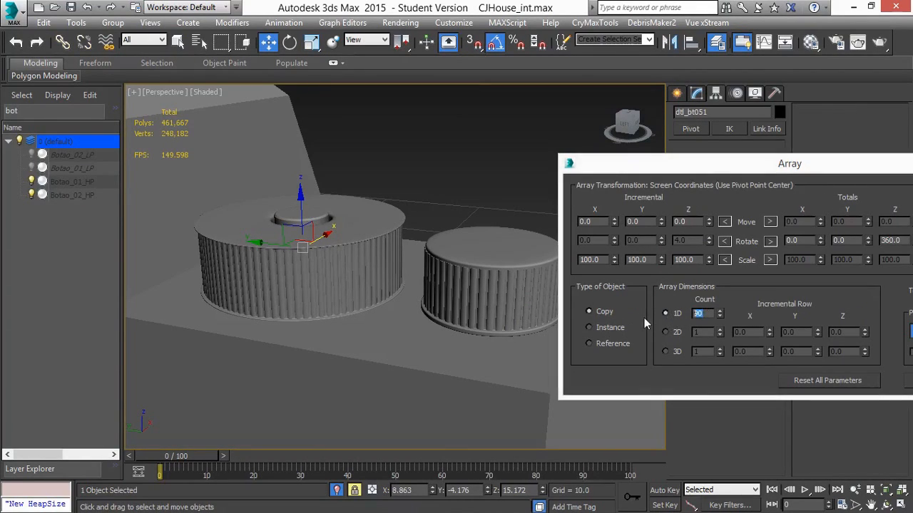
pyautogui.press('Return')
pyautogui.moveTo(684, 165); pyautogui.dragTo(337, 174)
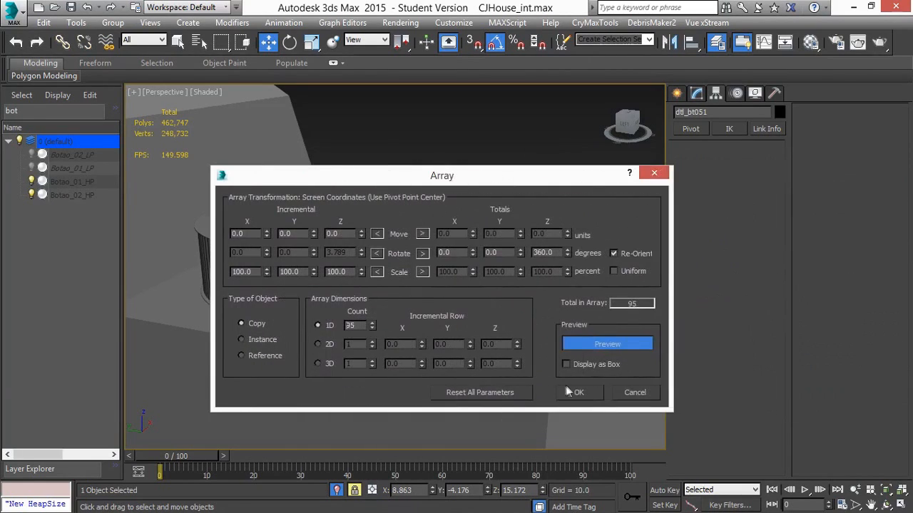
pyautogui.click(572, 390)
# - Inspect the larger button Botao_02_HP's rim and side in a close left view at its Edit Poly level
pyautogui.click(409, 178)
pyautogui.keyDown('alt'); pyautogui.moveTo(409, 182); pyautogui.dragTo(338, 231); pyautogui.keyUp('alt')
pyautogui.click(338, 231)
pyautogui.keyDown('alt'); pyautogui.moveTo(338, 230); pyautogui.dragTo(460, 193, button='middle'); pyautogui.keyUp('alt')
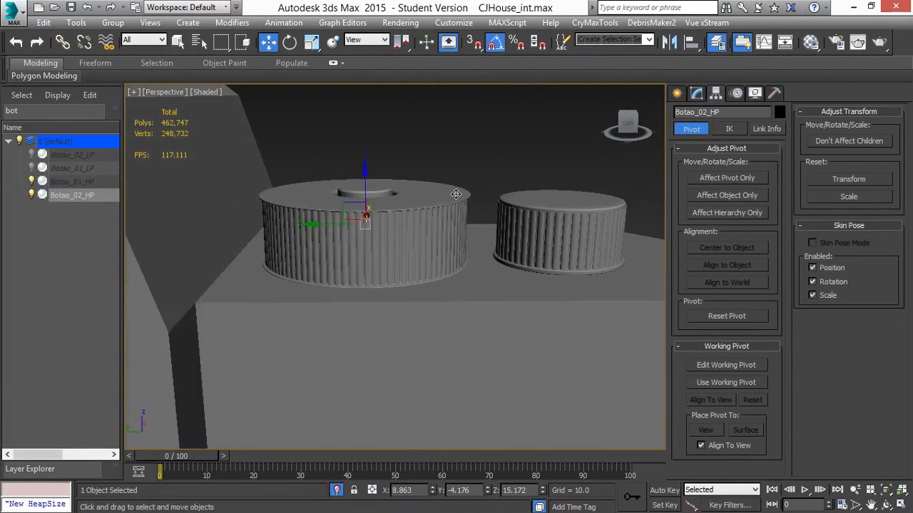
pyautogui.press('f')
pyautogui.scroll(3, 455, 194)
pyautogui.press('l')
pyautogui.scroll(3, 467, 213)
pyautogui.click(697, 94)
pyautogui.click(715, 158)
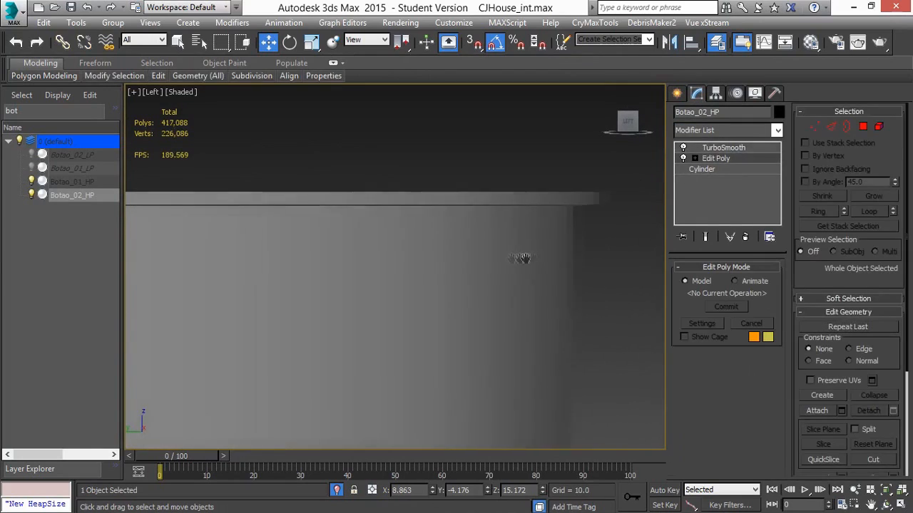
pyautogui.scroll(-2, 487, 259)
pyautogui.moveTo(286, 200); pyautogui.dragTo(397, 236, button='middle')
pyautogui.click(724, 147)
pyautogui.click(716, 158)
pyautogui.press('t')
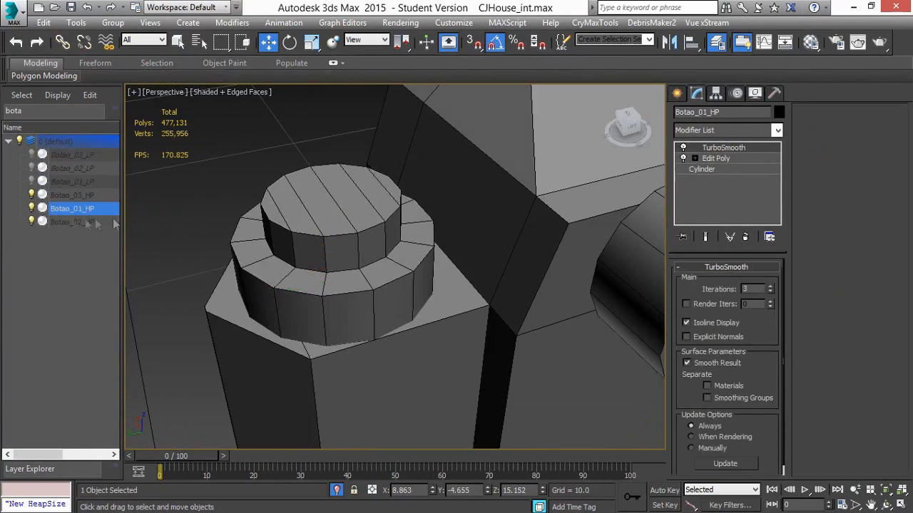
# - Delete the six top cap polygons of the stepped button Botao_03_HP
pyautogui.click(305, 245)
pyautogui.press('4')
pyautogui.click(305, 173)
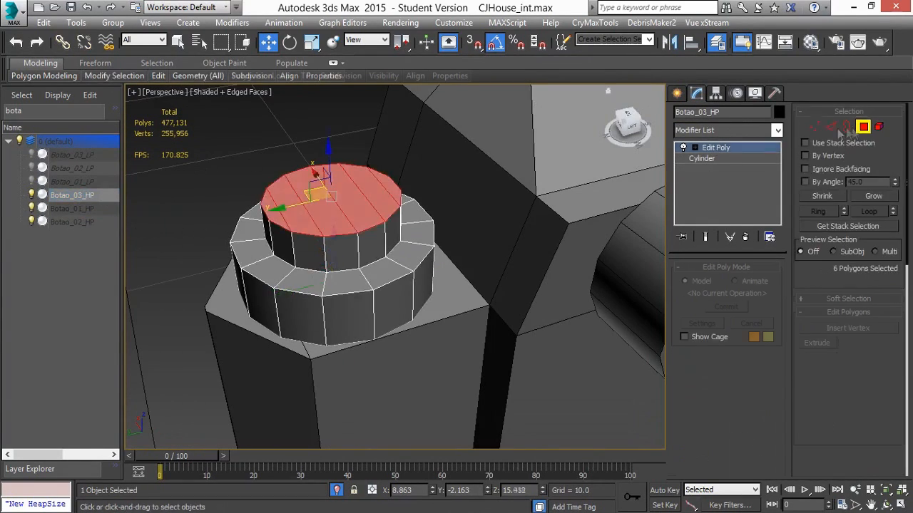
pyautogui.moveTo(402, 214); pyautogui.dragTo(415, 218, button='middle')
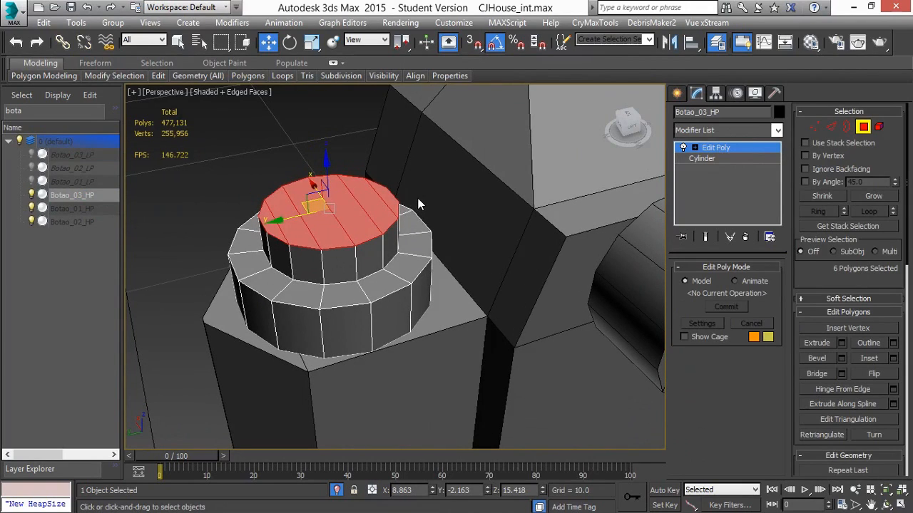
pyautogui.press('Delete')
# - Extend the open top border of Botao_03_HP inward into a smaller concentric ring
pyautogui.click(847, 126)
pyautogui.click(385, 182)
pyautogui.moveTo(378, 228); pyautogui.dragTo(403, 237, button='middle')
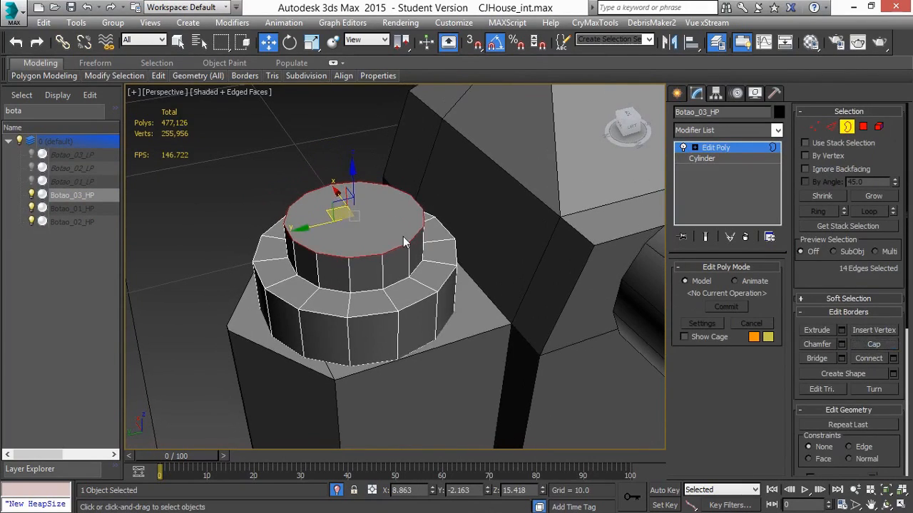
pyautogui.keyDown('shift'); pyautogui.moveTo(349, 225); pyautogui.dragTo(349, 258); pyautogui.keyUp('shift')
pyautogui.keyDown('alt'); pyautogui.moveTo(390, 231); pyautogui.dragTo(401, 266, button='middle'); pyautogui.keyUp('alt')
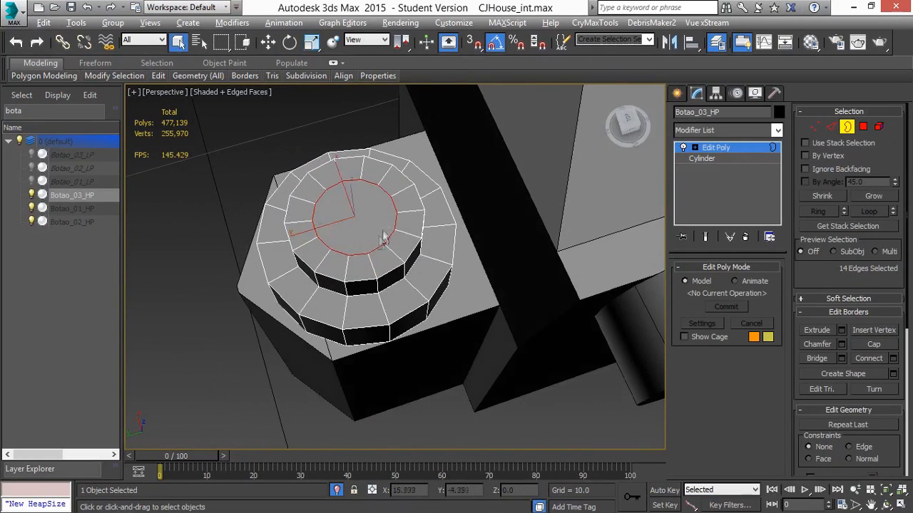
# - Bridge opposite edges of the inner opening to fill Botao_03_HP's top with strip polygons
pyautogui.press('2')
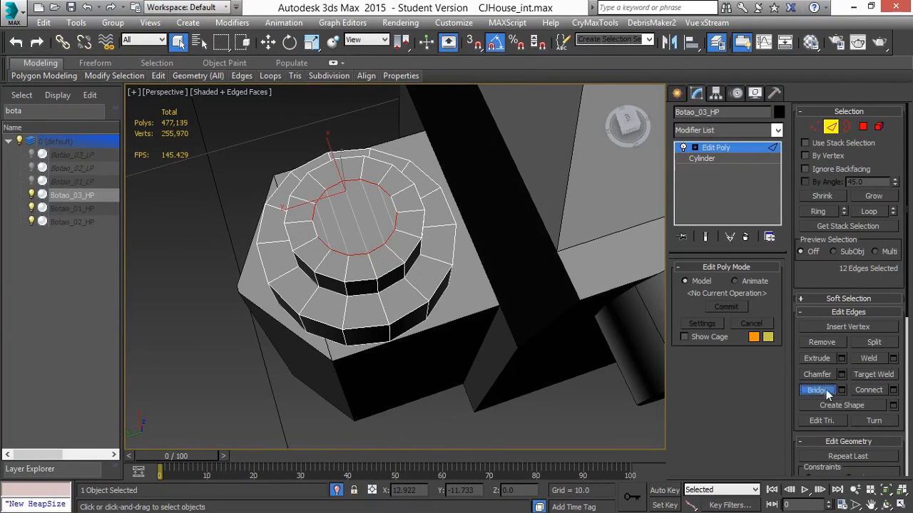
pyautogui.click(816, 390)
pyautogui.keyDown('alt'); pyautogui.moveTo(399, 236); pyautogui.dragTo(398, 166, button='middle'); pyautogui.keyUp('alt')
pyautogui.keyDown('alt'); pyautogui.moveTo(398, 225); pyautogui.dragTo(397, 222, button='middle'); pyautogui.keyUp('alt')
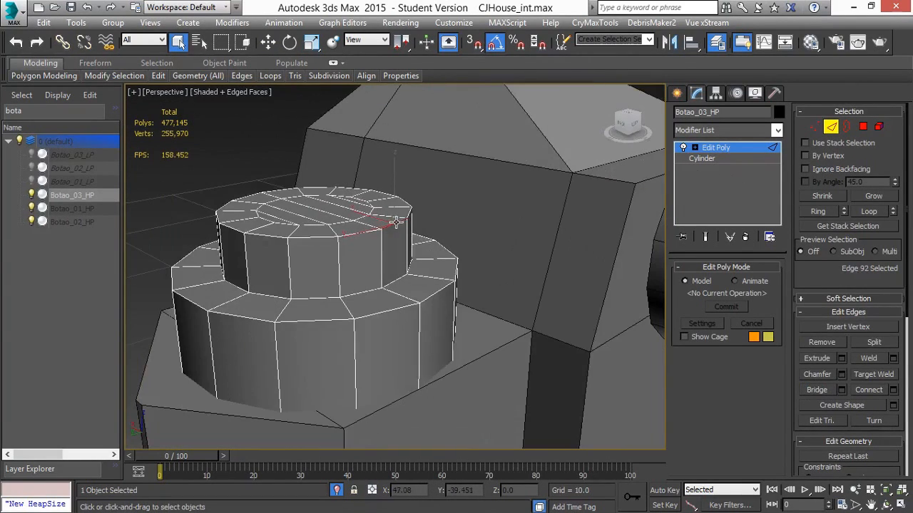
# - Chamfer the outer top edge loop of Botao_03_HP's upper tier
pyautogui.click(820, 212)
pyautogui.rightClick(460, 235)
pyautogui.click(323, 315)
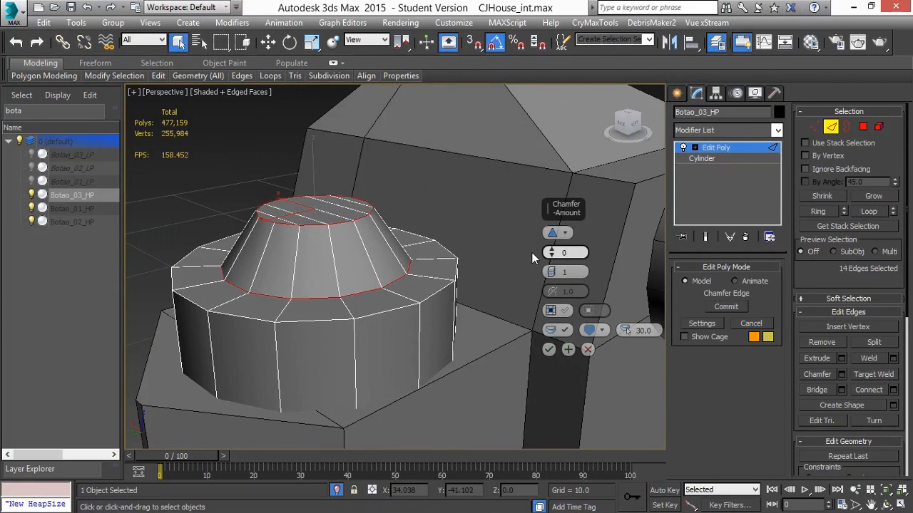
pyautogui.press('Return')
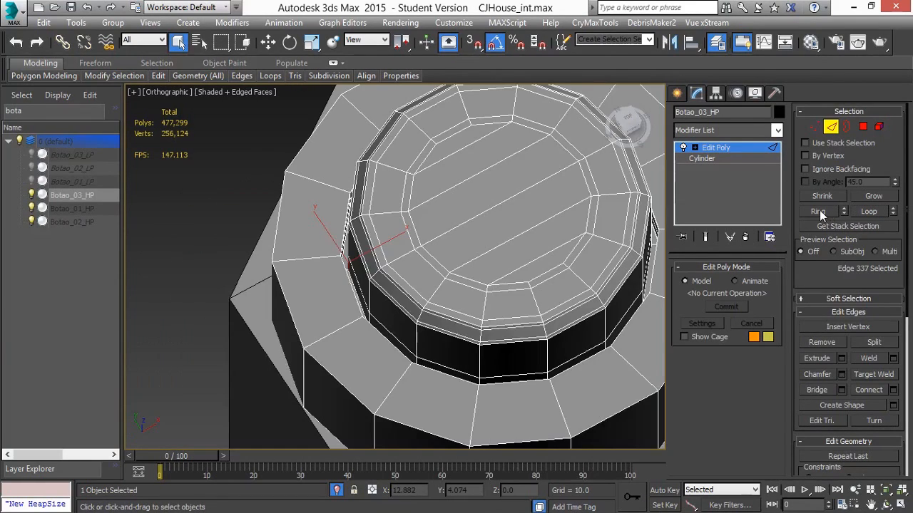
# - Connect the ring of vertical edges at the sunken base of Botao_03_HP's upper tier with 3 segments
pyautogui.moveTo(491, 281); pyautogui.dragTo(476, 266, button='middle')
pyautogui.hotkey('alt', 'r')
pyautogui.press('l')
pyautogui.press('F3')
pyautogui.rightClick(462, 262)
pyautogui.click(323, 310)
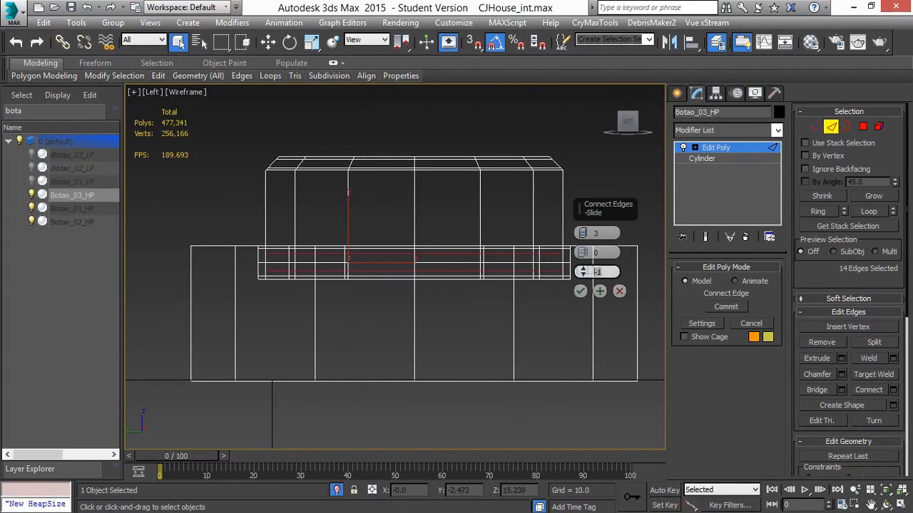
pyautogui.click(581, 291)
pyautogui.keyDown('alt'); pyautogui.moveTo(528, 291); pyautogui.dragTo(505, 316, button='middle'); pyautogui.keyUp('alt')
pyautogui.press('p')
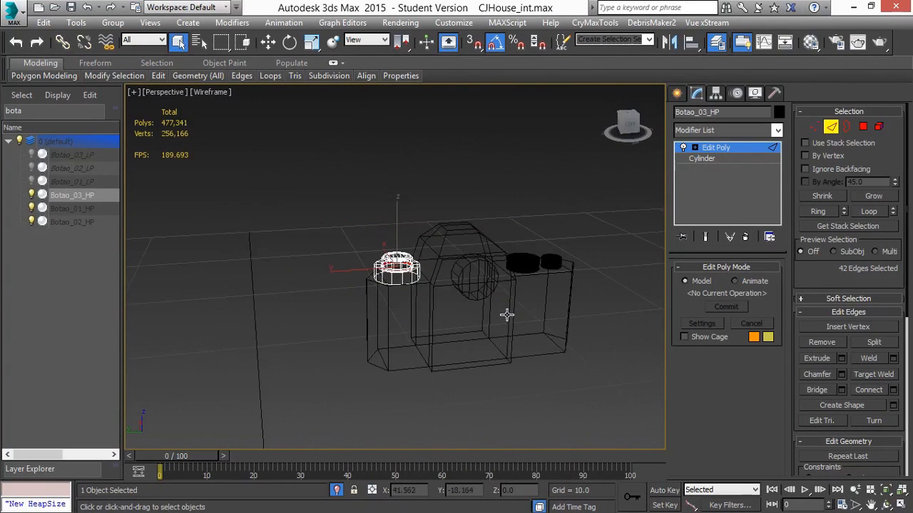
# - Chamfer the outer top edge loop of Botao_03_HP's lower tier with 1 segment
pyautogui.press('z')
pyautogui.press('F3')
pyautogui.scroll(-3, 519, 292)
pyautogui.moveTo(506, 240)
pyautogui.keyDown('alt'); pyautogui.mouseDown(button='middle')
pyautogui.moveTo(520, 292)
pyautogui.moveTo(477, 311)
pyautogui.moveTo(514, 316)
pyautogui.moveTo(510, 301)
pyautogui.mouseUp(button='middle'); pyautogui.keyUp('alt')
pyautogui.click(513, 302)
pyautogui.hotkey('alt', 'r')
pyautogui.rightClick(510, 275)
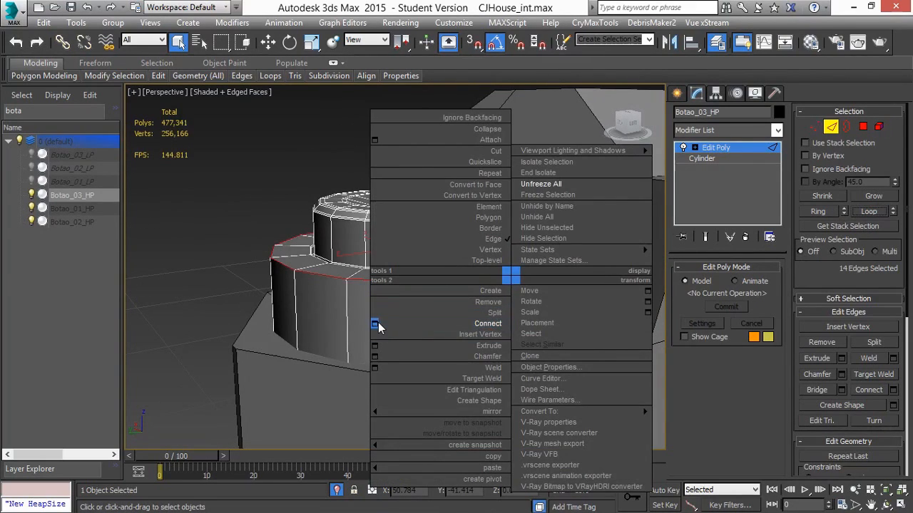
pyautogui.click(374, 357)
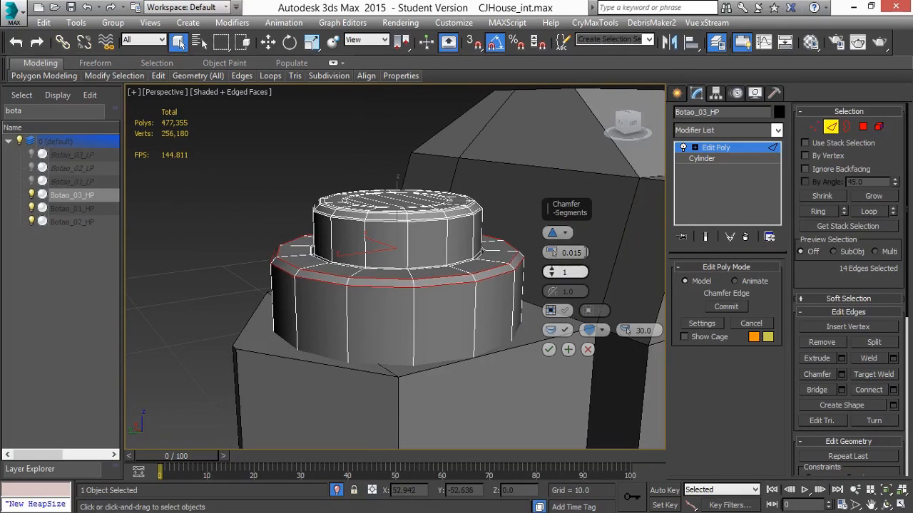
pyautogui.click(548, 350)
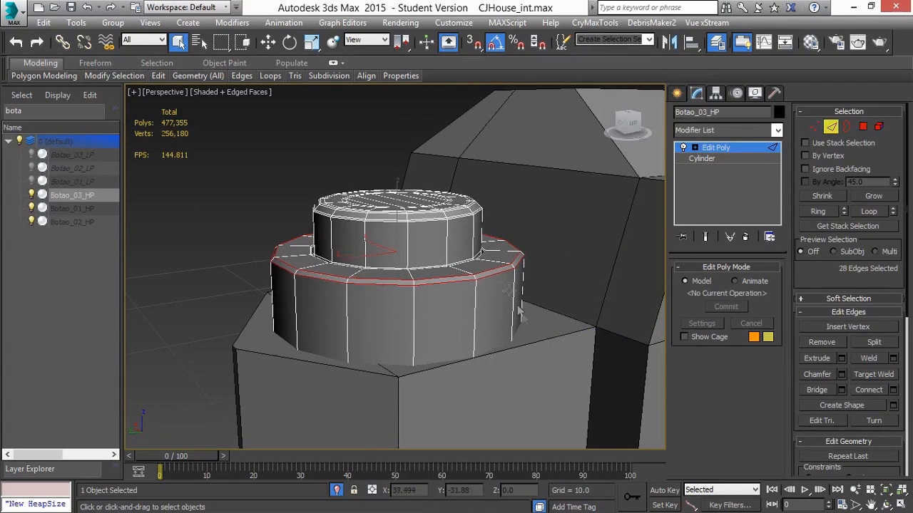
# - Connect the edges across the lower tier's new chamfer with 2 segments and a pinch of about 19
pyautogui.click(826, 214)
pyautogui.rightClick(509, 282)
pyautogui.click(375, 332)
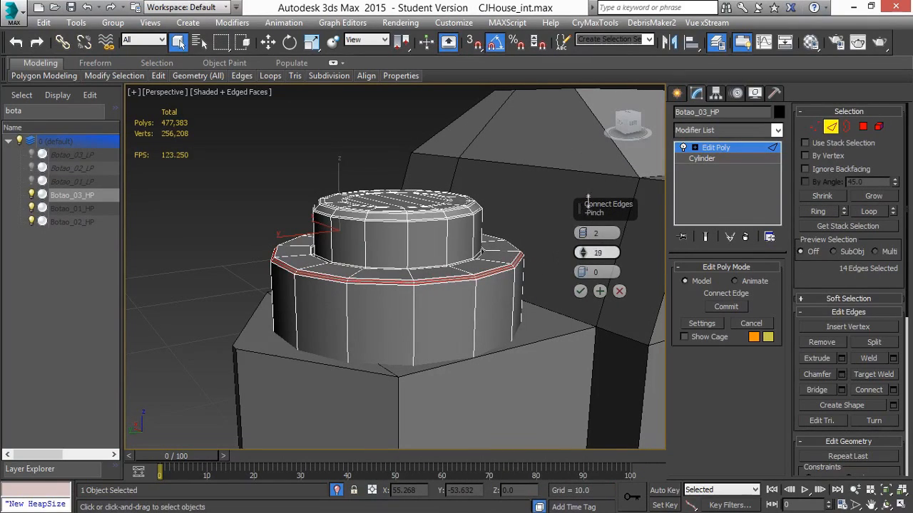
pyautogui.moveTo(589, 202); pyautogui.dragTo(588, 204)
pyautogui.click(580, 292)
# - Connect the lower tier's vertical side edges with 2 segments pinched apart toward its upper and lower rims
pyautogui.click(512, 305)
pyautogui.click(819, 213)
pyautogui.rightClick(494, 281)
pyautogui.click(360, 331)
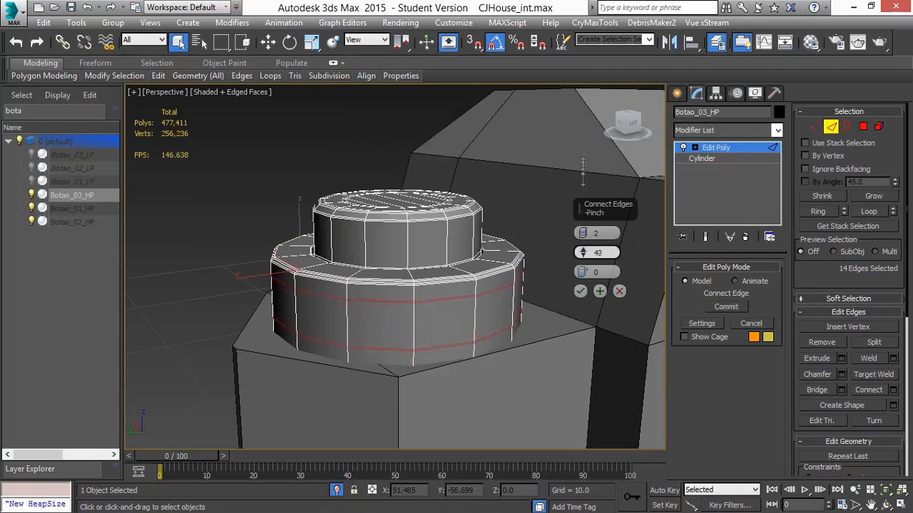
pyautogui.click(580, 291)
# - Apply TurboSmooth to Botao_03_HP with isoline display and 4 iterations
pyautogui.click(716, 147)
pyautogui.click(723, 131)
pyautogui.press('t')
pyautogui.press('u')
pyautogui.press('Return')
pyautogui.click(684, 321)
pyautogui.click(769, 286)
pyautogui.click(769, 285)
pyautogui.click(770, 285)
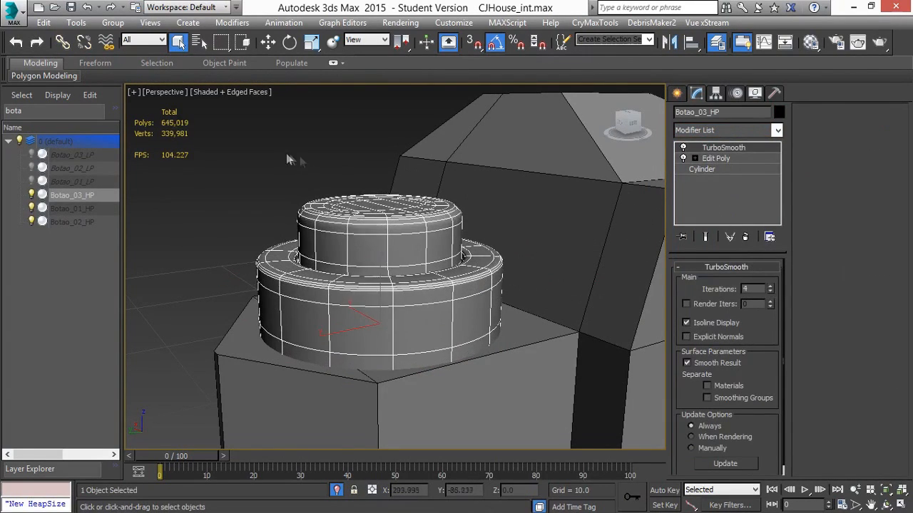
# - Inspect the camera without edged faces, and view another reference screenshot of the original camera in Photoshop
pyautogui.click(295, 161)
pyautogui.press('F4')
pyautogui.keyDown('alt'); pyautogui.moveTo(363, 192); pyautogui.dragTo(395, 224, button='middle'); pyautogui.keyUp('alt')
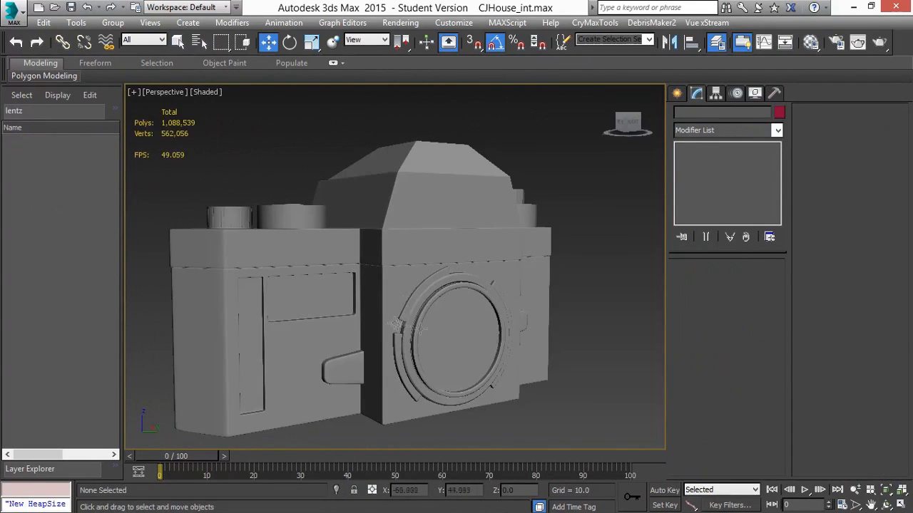
pyautogui.keyDown('alt'); pyautogui.moveTo(436, 257); pyautogui.dragTo(405, 347, button='middle'); pyautogui.keyUp('alt')
pyautogui.scroll(3, 405, 346)
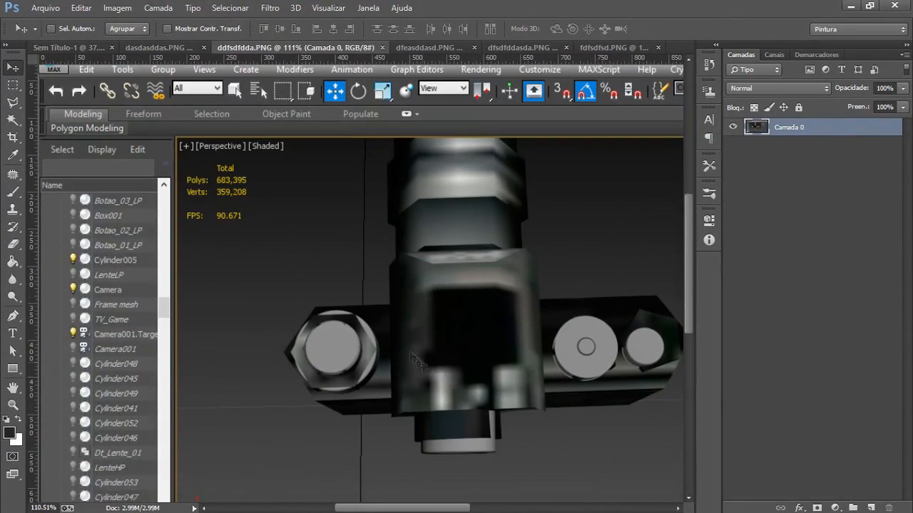
pyautogui.click(533, 50)
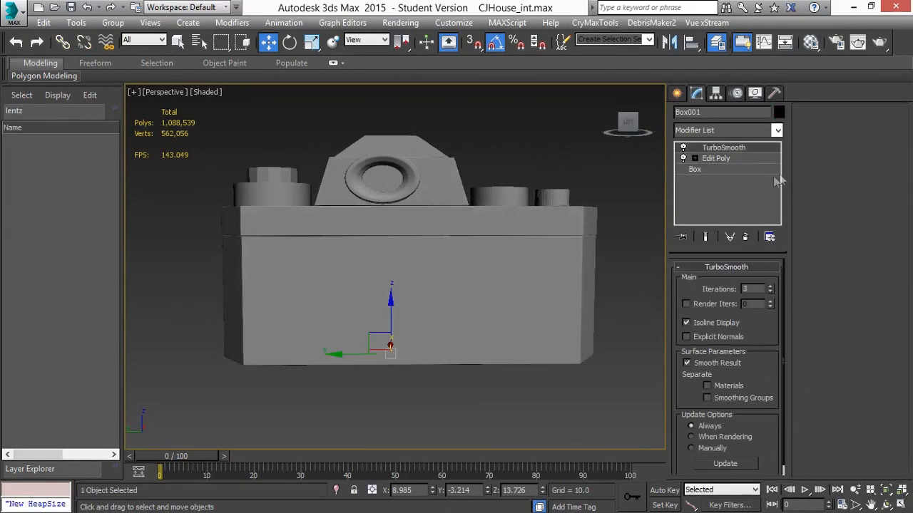
# - Select the four stacked polygons in the centre of the camera body's back, with edged faces shown
pyautogui.press('q')
pyautogui.press('F4')
pyautogui.scroll(5, 526, 224)
pyautogui.click(866, 128)
pyautogui.click(434, 257)
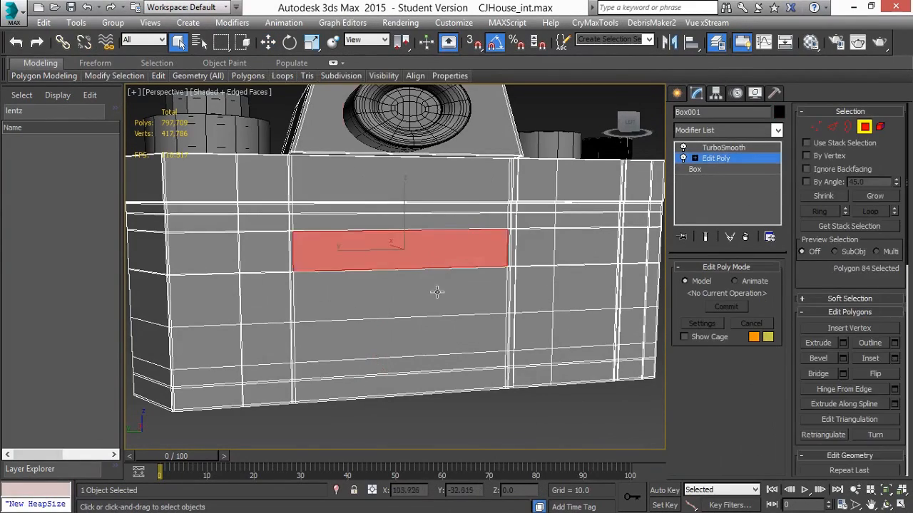
pyautogui.keyDown('ctrl'); pyautogui.click(437, 292); pyautogui.keyUp('ctrl')
pyautogui.keyDown('ctrl'); pyautogui.click(447, 337); pyautogui.keyUp('ctrl')
pyautogui.keyDown('alt'); pyautogui.moveTo(447, 338); pyautogui.dragTo(449, 268, button='middle'); pyautogui.keyUp('alt')
pyautogui.scroll(3, 396, 303)
pyautogui.keyDown('ctrl'); pyautogui.click(424, 204); pyautogui.keyUp('ctrl')
# - Extrude the selected back polygons inward in successive passes, using heights of -0.005, -0.035 and -0.005, to form a recessed panel
pyautogui.rightClick(449, 268)
pyautogui.click(351, 306)
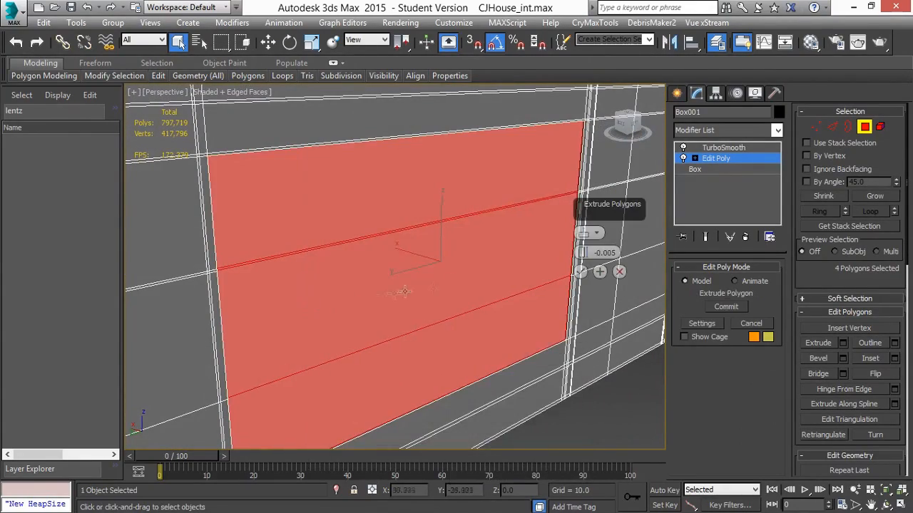
pyautogui.moveTo(580, 261); pyautogui.dragTo(583, 260)
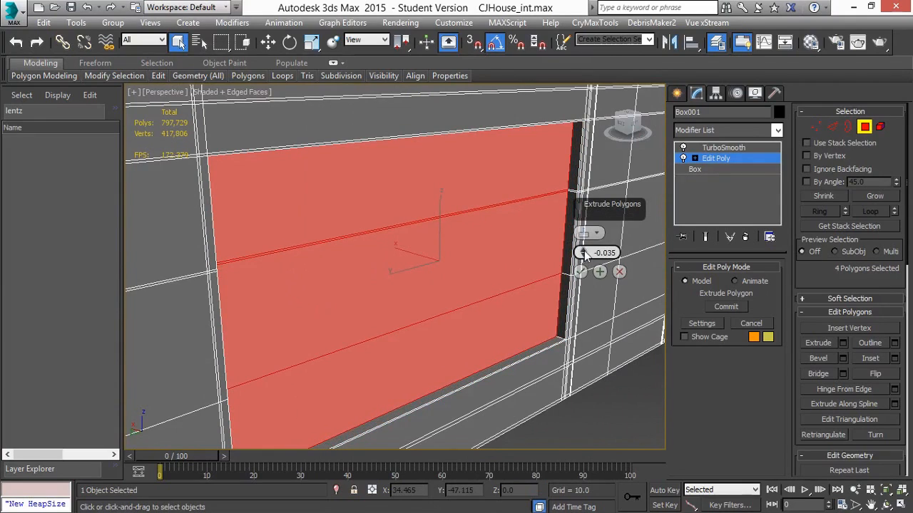
pyautogui.click(584, 251)
pyautogui.click(601, 272)
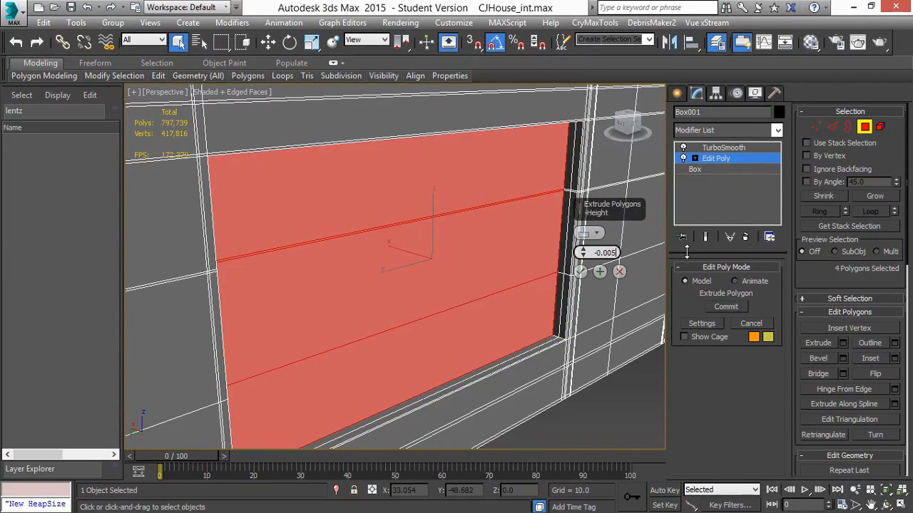
pyautogui.press('Return')
pyautogui.click(579, 273)
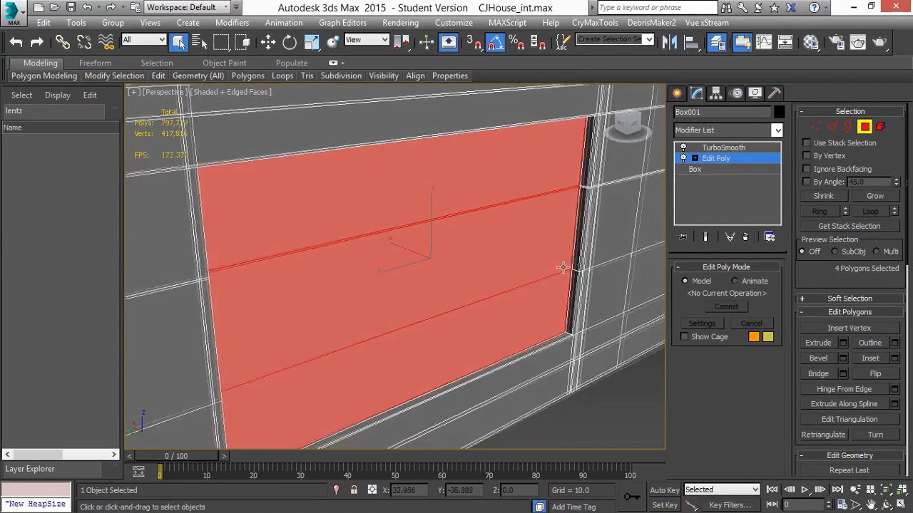
pyautogui.click(601, 274)
pyautogui.click(581, 273)
# - Connect the narrow edge ring on the camera body beside the recessed back panel to add supporting edges
pyautogui.keyDown('alt'); pyautogui.moveTo(579, 278); pyautogui.dragTo(550, 320, button='middle'); pyautogui.keyUp('alt')
pyautogui.moveTo(307, 417); pyautogui.dragTo(460, 345, button='middle')
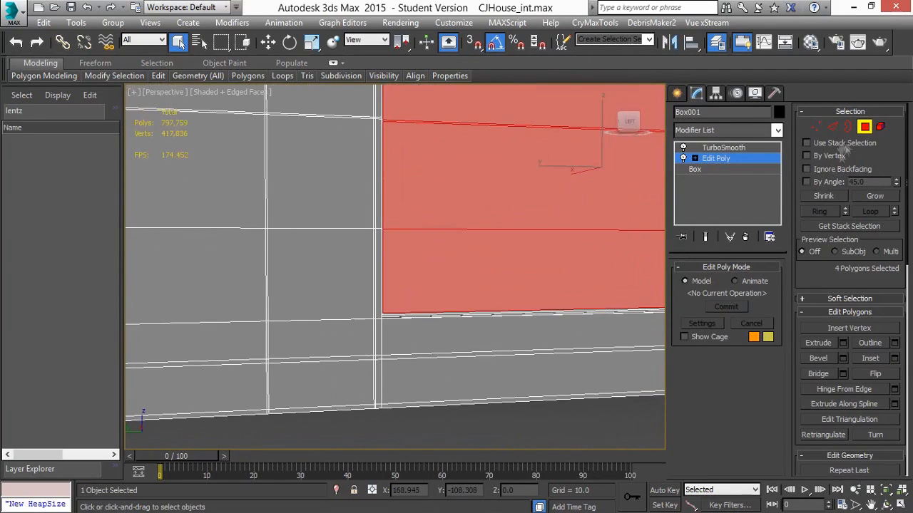
pyautogui.click(398, 358)
pyautogui.keyDown('shift'); pyautogui.click(376, 359); pyautogui.keyUp('shift')
pyautogui.rightClick(375, 358)
pyautogui.click(239, 338)
pyautogui.keyDown('alt'); pyautogui.moveTo(335, 286); pyautogui.dragTo(478, 278, button='middle'); pyautogui.keyUp('alt')
pyautogui.click(599, 276)
pyautogui.keyDown('alt'); pyautogui.moveTo(439, 343); pyautogui.dragTo(513, 307, button='middle'); pyautogui.keyUp('alt')
pyautogui.click(582, 273)
pyautogui.click(747, 193)
# - Insert supporting edge loops with SwiftLoop around the camera body, close to the recessed panel's borders and the central block
pyautogui.keyDown('alt'); pyautogui.moveTo(499, 239); pyautogui.dragTo(390, 285, button='middle'); pyautogui.keyUp('alt')
pyautogui.moveTo(158, 76)
pyautogui.click(267, 107)
pyautogui.click(207, 309)
pyautogui.keyDown('alt'); pyautogui.moveTo(207, 309); pyautogui.dragTo(370, 310, button='middle'); pyautogui.keyUp('alt')
pyautogui.click(234, 314)
pyautogui.scroll(-5, 234, 314)
pyautogui.scroll(5, 444, 332)
pyautogui.keyDown('alt'); pyautogui.moveTo(444, 332); pyautogui.dragTo(443, 336, button='middle'); pyautogui.keyUp('alt')
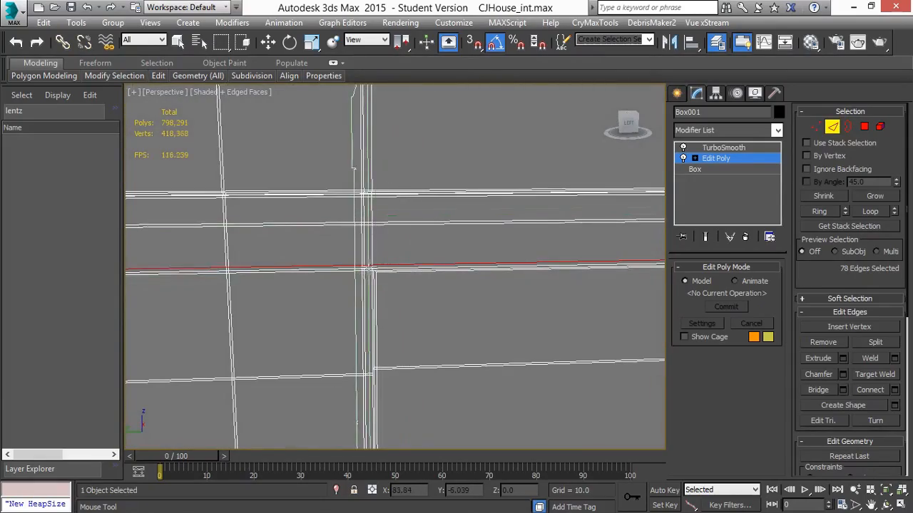
pyautogui.click(368, 268)
pyautogui.keyDown('alt'); pyautogui.moveTo(367, 268); pyautogui.dragTo(362, 235, button='middle'); pyautogui.keyUp('alt')
pyautogui.scroll(-5, 291, 328)
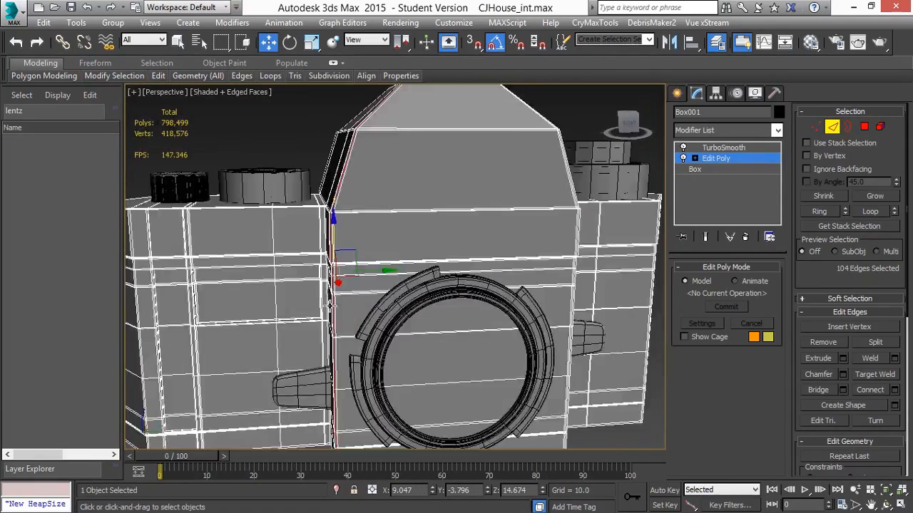
pyautogui.scroll(5, 534, 318)
pyautogui.press('2')
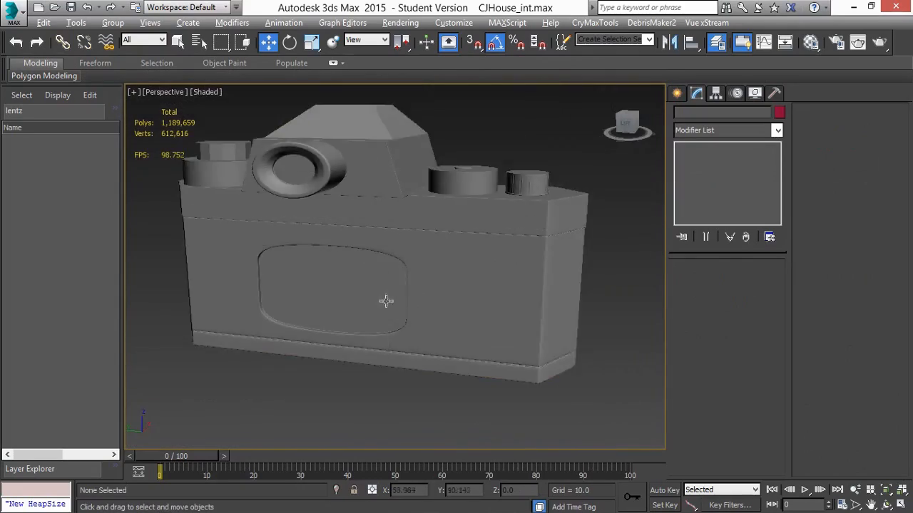
# - Add further SwiftLoop edge loops on the camera body to tighten the recessed back panel's rounded corners
pyautogui.scroll(4, 386, 300)
pyautogui.keyDown('alt'); pyautogui.moveTo(386, 301); pyautogui.dragTo(421, 296, button='middle'); pyautogui.keyUp('alt')
pyautogui.click(421, 296)
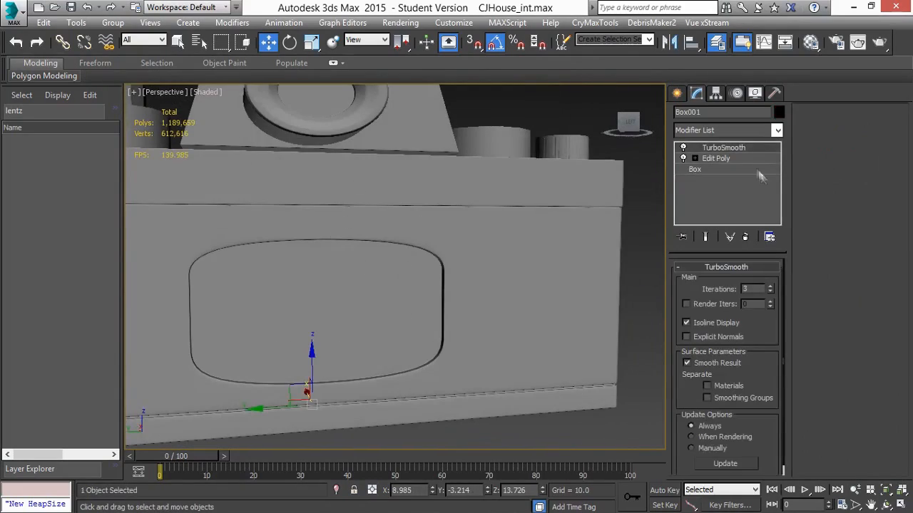
pyautogui.click(716, 158)
pyautogui.press('F4')
pyautogui.scroll(5, 342, 224)
pyautogui.scroll(-4, 343, 224)
pyautogui.keyDown('alt'); pyautogui.moveTo(342, 224); pyautogui.dragTo(379, 175, button='middle'); pyautogui.keyUp('alt')
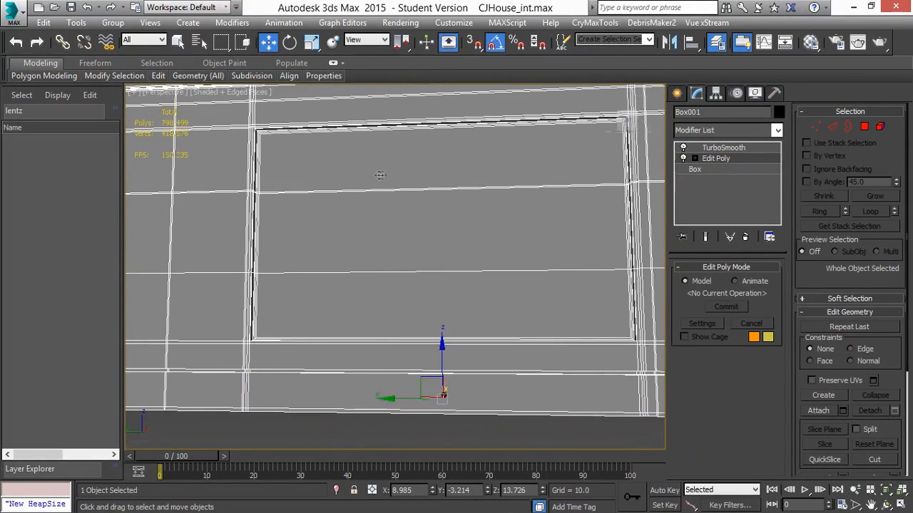
pyautogui.click(268, 109)
pyautogui.press('2')
pyautogui.scroll(3, 385, 258)
pyautogui.keyDown('alt'); pyautogui.moveTo(385, 258); pyautogui.dragTo(393, 194, button='middle'); pyautogui.keyUp('alt')
pyautogui.click(426, 246)
pyautogui.scroll(-3, 426, 246)
pyautogui.click(400, 164)
pyautogui.moveTo(400, 163); pyautogui.dragTo(389, 281, button='middle')
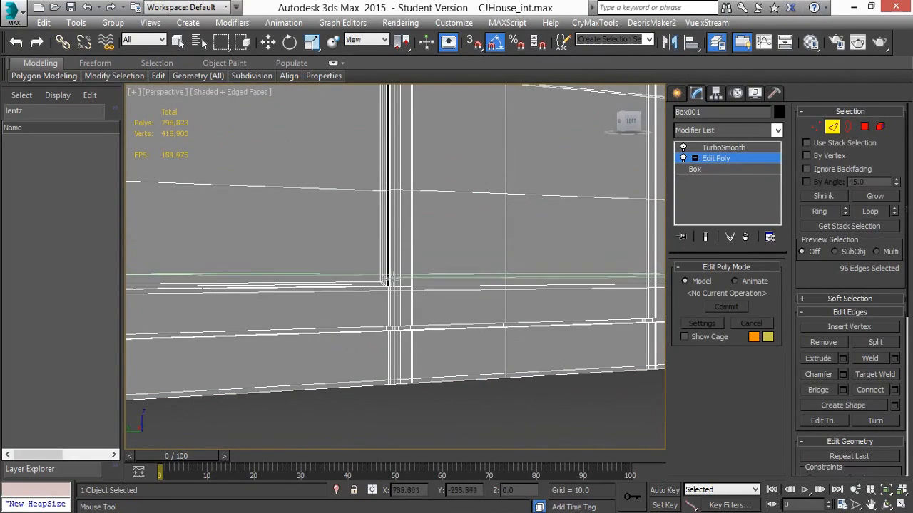
pyautogui.scroll(-4, 389, 282)
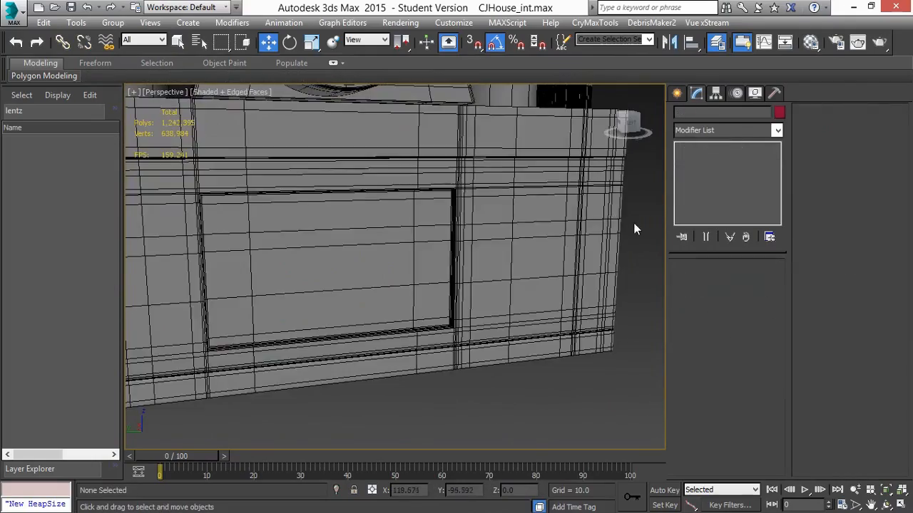
# - Select the notched block of back polygons beside the recessed panel, deselecting those picked on the body's far side
pyautogui.scroll(-2, 637, 226)
pyautogui.press('F4')
pyautogui.keyDown('alt'); pyautogui.moveTo(673, 255); pyautogui.dragTo(468, 199, button='middle'); pyautogui.keyUp('alt')
pyautogui.press('F4')
pyautogui.keyDown('alt'); pyautogui.moveTo(618, 285); pyautogui.dragTo(401, 281, button='middle'); pyautogui.keyUp('alt')
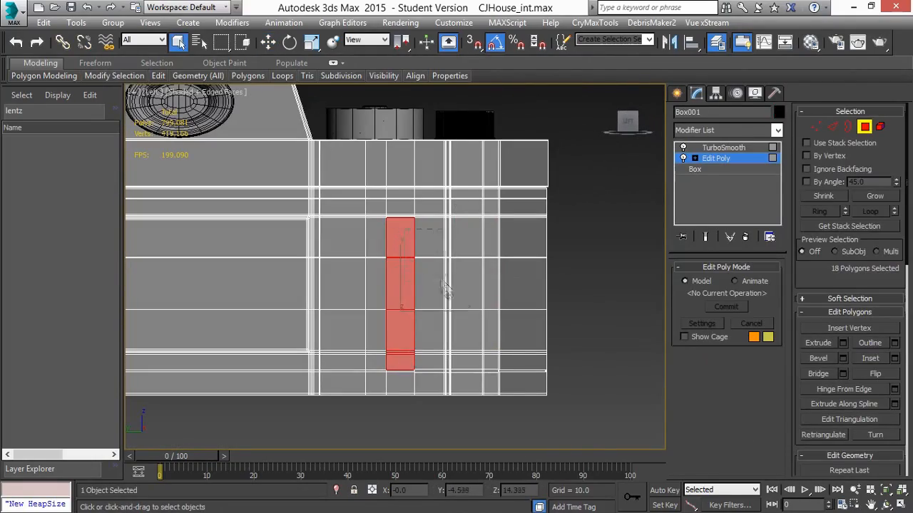
pyautogui.press('p')
pyautogui.keyDown('alt'); pyautogui.moveTo(442, 353); pyautogui.dragTo(410, 267, button='middle'); pyautogui.keyUp('alt')
pyautogui.press('F3')
pyautogui.scroll(-4, 418, 350)
pyautogui.keyDown('alt'); pyautogui.moveTo(492, 125); pyautogui.dragTo(350, 412); pyautogui.keyUp('alt')
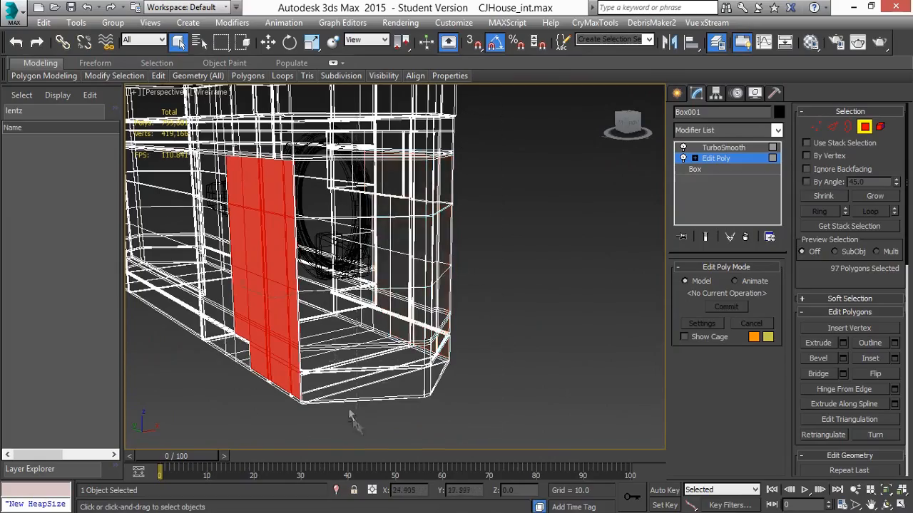
pyautogui.press('F3')
# - Extrude the selected back polygons inward to form a second, notched recessed panel, undoing and redoing one pass
pyautogui.keyDown('alt'); pyautogui.moveTo(292, 364); pyautogui.dragTo(328, 350, button='middle'); pyautogui.keyUp('alt')
pyautogui.scroll(2, 285, 328)
pyautogui.moveTo(271, 325)
pyautogui.mouseDown(button='middle')
pyautogui.moveTo(385, 312)
pyautogui.moveTo(466, 328)
pyautogui.moveTo(445, 344)
pyautogui.moveTo(452, 395)
pyautogui.mouseUp(button='middle')
pyautogui.rightClick(446, 391)
pyautogui.click(313, 336)
pyautogui.click(580, 271)
pyautogui.keyDown('alt'); pyautogui.moveTo(450, 335); pyautogui.dragTo(399, 340, button='middle'); pyautogui.keyUp('alt')
pyautogui.hotkey('ctrl', 'z')
pyautogui.rightClick(476, 382)
pyautogui.click(341, 358)
pyautogui.moveTo(390, 294); pyautogui.dragTo(402, 366, button='middle')
pyautogui.click(581, 272)
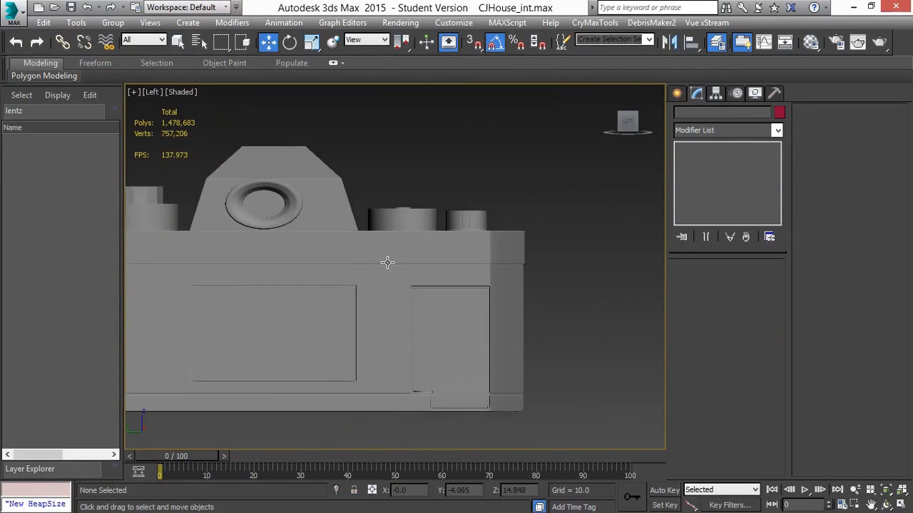
# - Draw a cylinder beside the camera body in the Left view, about 0.117 in radius and -0.143 in height
pyautogui.scroll(3, 387, 261)
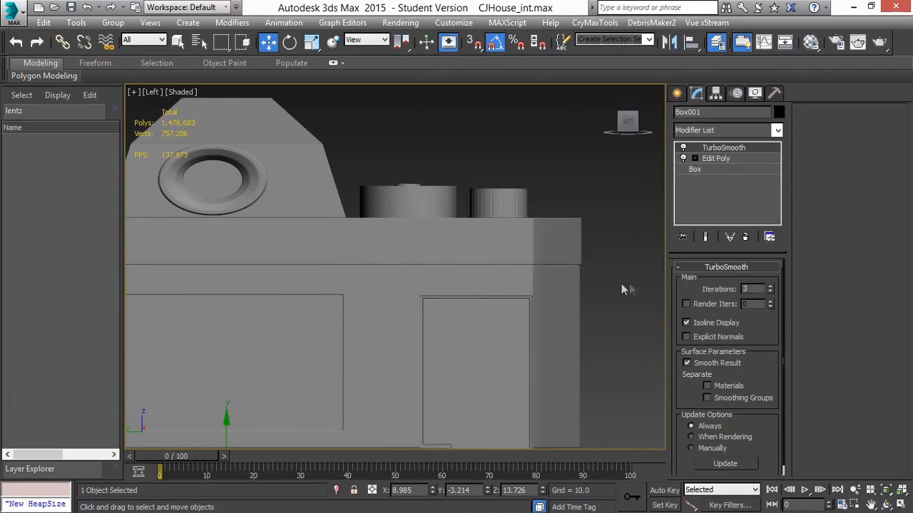
pyautogui.scroll(-3, 523, 281)
pyautogui.scroll(6, 460, 326)
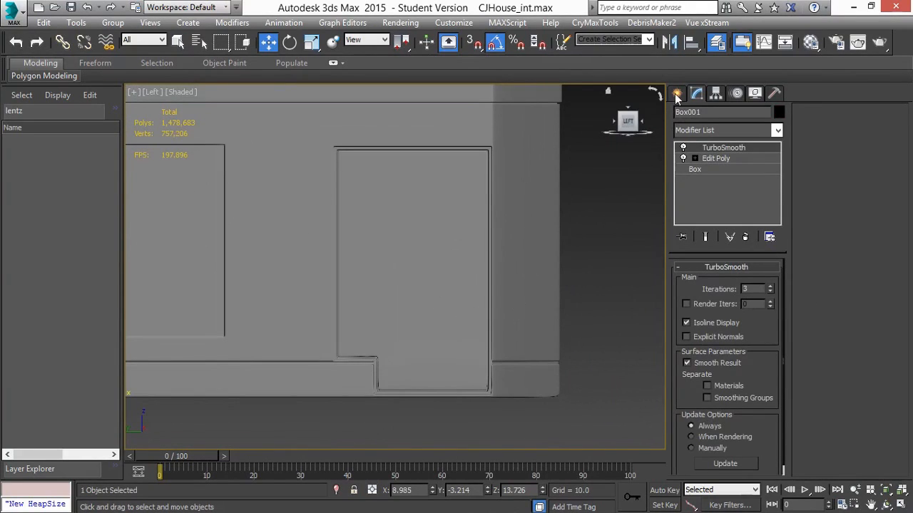
pyautogui.click(677, 93)
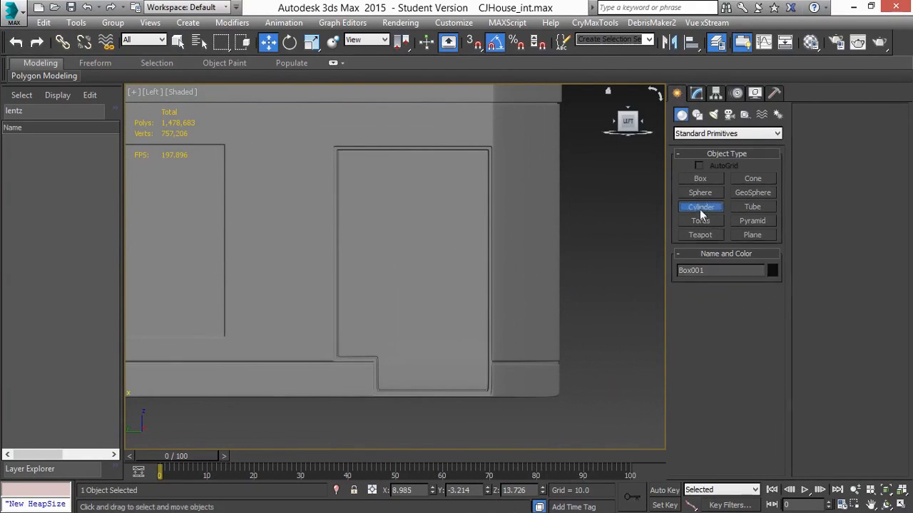
pyautogui.moveTo(648, 269); pyautogui.dragTo(527, 288, button='middle')
pyautogui.moveTo(539, 302); pyautogui.dragTo(568, 308)
pyautogui.click(592, 276)
# - Set the cylinder to one height segment and 3 sides to make a triangular prism
pyautogui.click(697, 95)
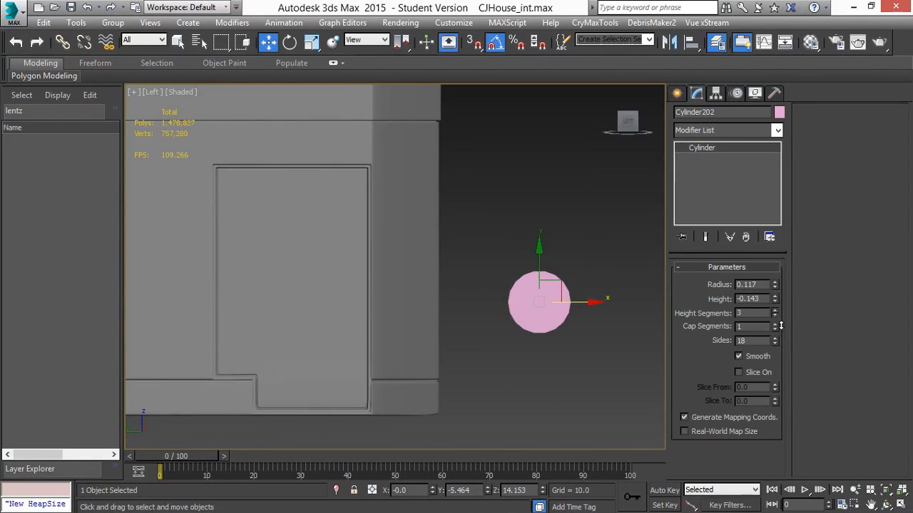
pyautogui.keyDown('alt'); pyautogui.moveTo(556, 325); pyautogui.dragTo(597, 321, button='middle'); pyautogui.keyUp('alt')
pyautogui.press('F4')
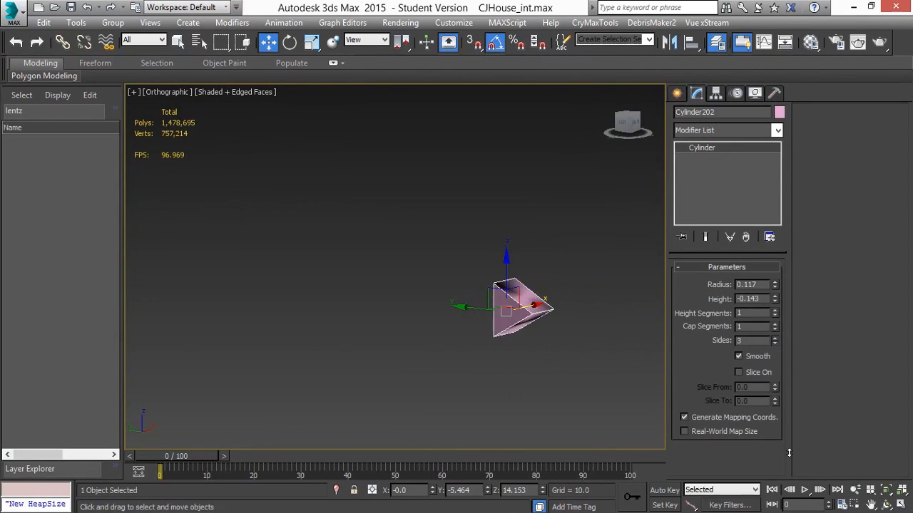
pyautogui.scroll(-1, 618, 371)
pyautogui.press('l')
# - Move the triangular prism onto the lower part of the notched panel and rotate it -90 degrees so it points down
pyautogui.moveTo(509, 324); pyautogui.dragTo(429, 321, button='middle')
pyautogui.press('F4')
pyautogui.moveTo(560, 291); pyautogui.dragTo(402, 330)
pyautogui.moveTo(377, 358); pyautogui.dragTo(431, 315, button='middle')
pyautogui.scroll(4, 431, 315)
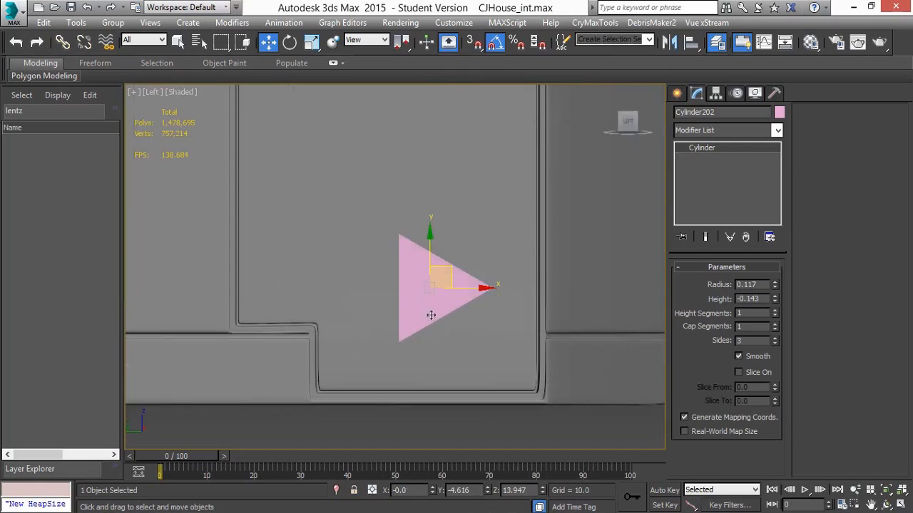
pyautogui.press('e')
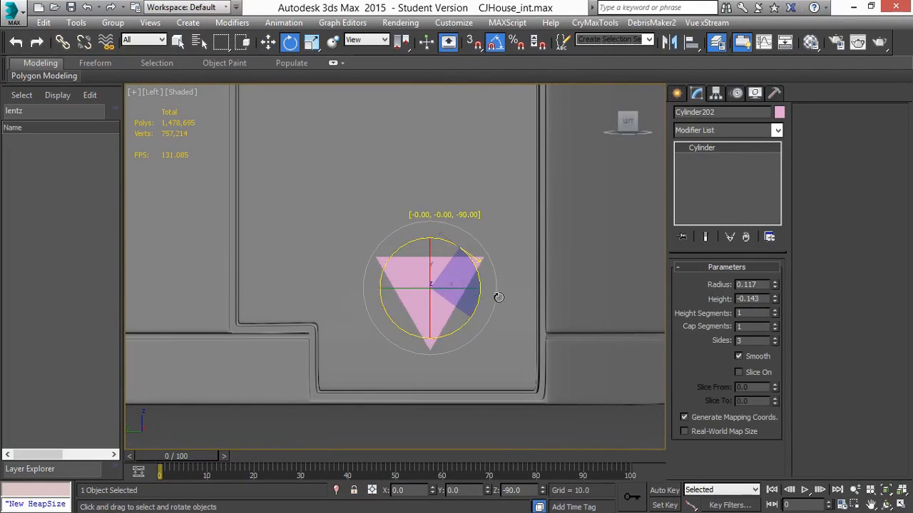
pyautogui.moveTo(498, 297); pyautogui.dragTo(498, 298)
pyautogui.moveTo(412, 345); pyautogui.dragTo(423, 340, button='middle')
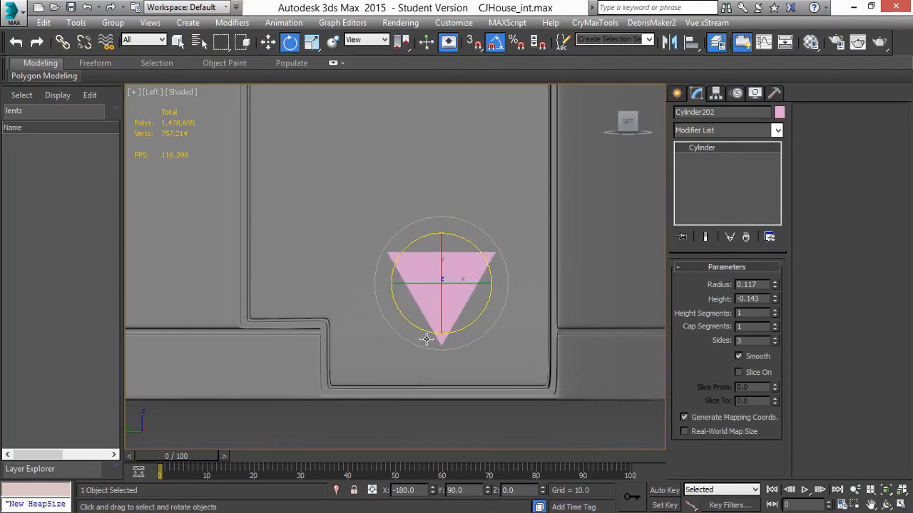
pyautogui.press('w')
pyautogui.moveTo(459, 269); pyautogui.dragTo(454, 294)
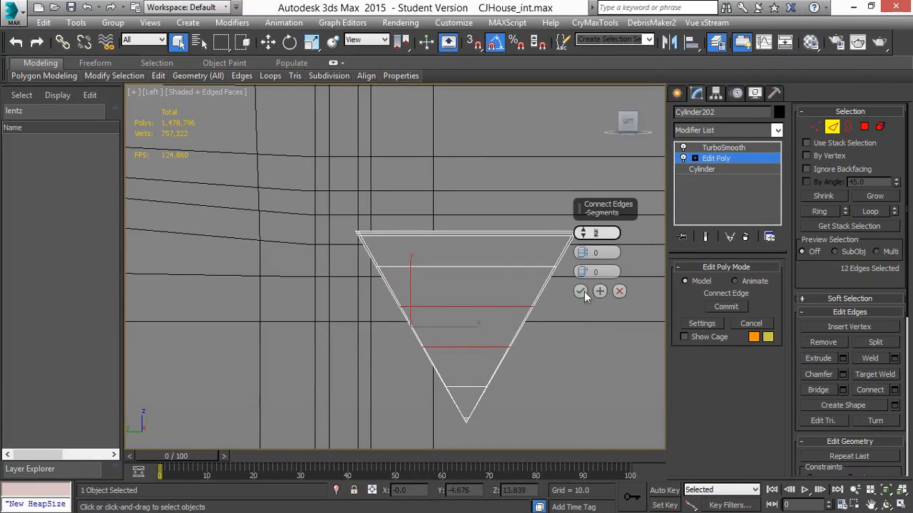
# - Subdivide the triangle's horizontal bands by connecting their slanted side edges with 2 segments each
pyautogui.click(580, 292)
pyautogui.moveTo(446, 286); pyautogui.dragTo(464, 285, button='middle')
pyautogui.press('w')
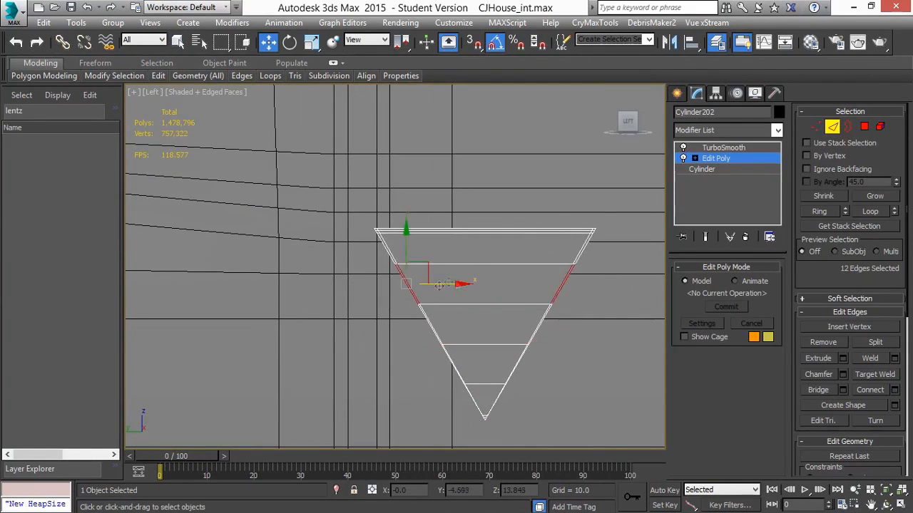
pyautogui.rightClick(463, 272)
pyautogui.click(326, 321)
pyautogui.click(580, 291)
pyautogui.click(540, 324)
pyautogui.hotkey('alt', 'r')
pyautogui.rightClick(479, 298)
pyautogui.click(344, 347)
pyautogui.click(581, 292)
# - Select alternating horizontal polygon bands across the triangle
pyautogui.press('4')
pyautogui.click(414, 351)
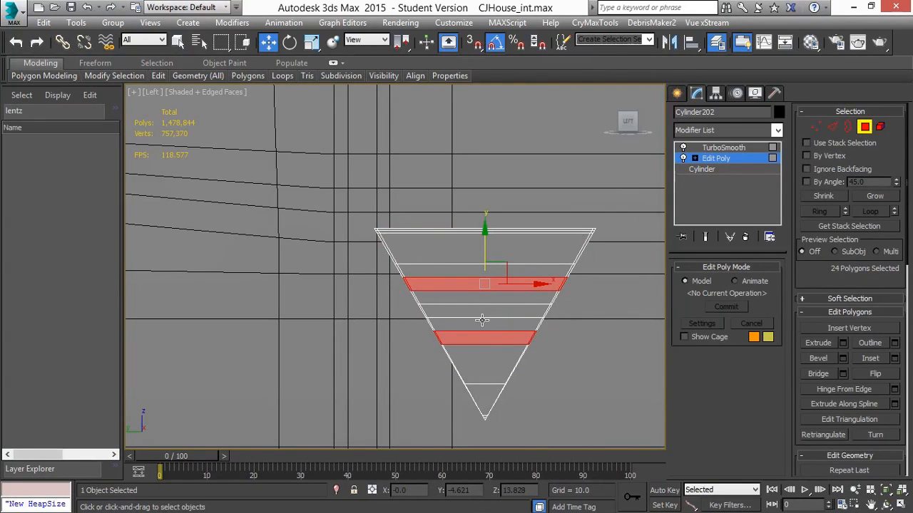
pyautogui.press('2')
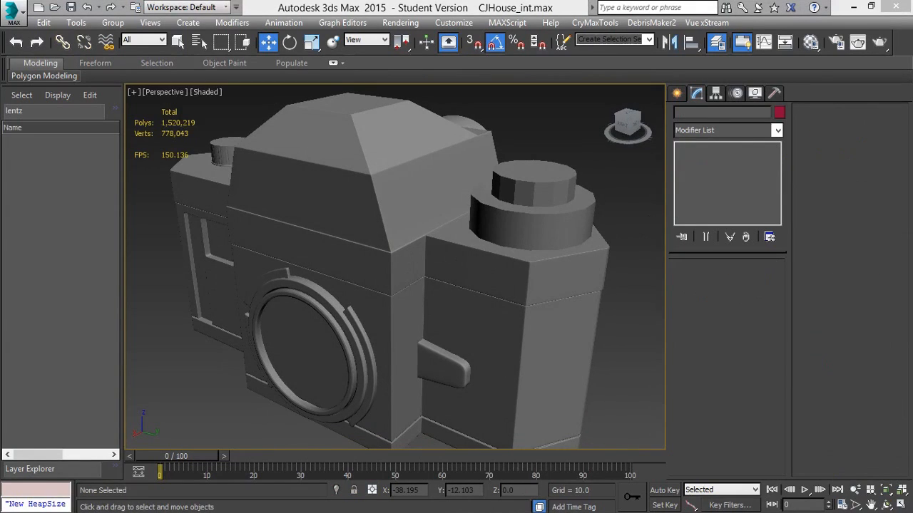
# - Select the camera body and examine its underside with edged faces shown
pyautogui.moveTo(501, 227)
pyautogui.keyDown('alt'); pyautogui.mouseDown(button='middle')
pyautogui.moveTo(510, 211)
pyautogui.moveTo(570, 246)
pyautogui.moveTo(477, 230)
pyautogui.moveTo(422, 190)
pyautogui.moveTo(452, 300)
pyautogui.moveTo(430, 273)
pyautogui.moveTo(492, 307)
pyautogui.moveTo(499, 227)
pyautogui.moveTo(495, 259)
pyautogui.moveTo(470, 240)
pyautogui.moveTo(599, 214)
pyautogui.moveTo(502, 237)
pyautogui.mouseUp(button='middle'); pyautogui.keyUp('alt')
pyautogui.click(429, 273)
pyautogui.press('F4')
pyautogui.hotkey('ctrl', 'z')
pyautogui.press('b')
pyautogui.keyDown('alt'); pyautogui.moveTo(502, 236); pyautogui.dragTo(560, 142); pyautogui.keyUp('alt')
pyautogui.click(627, 121)
pyautogui.scroll(3, 467, 209)
pyautogui.scroll(-3, 520, 181)
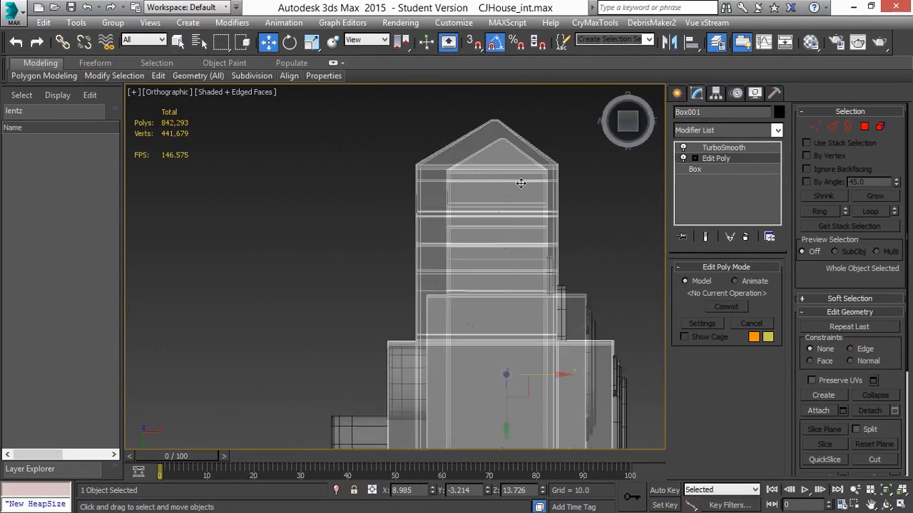
pyautogui.scroll(3, 520, 181)
# - Draw a box in wireframe display across the underside of the camera body, near its pointed end
pyautogui.click(676, 94)
pyautogui.click(701, 179)
pyautogui.press('F3')
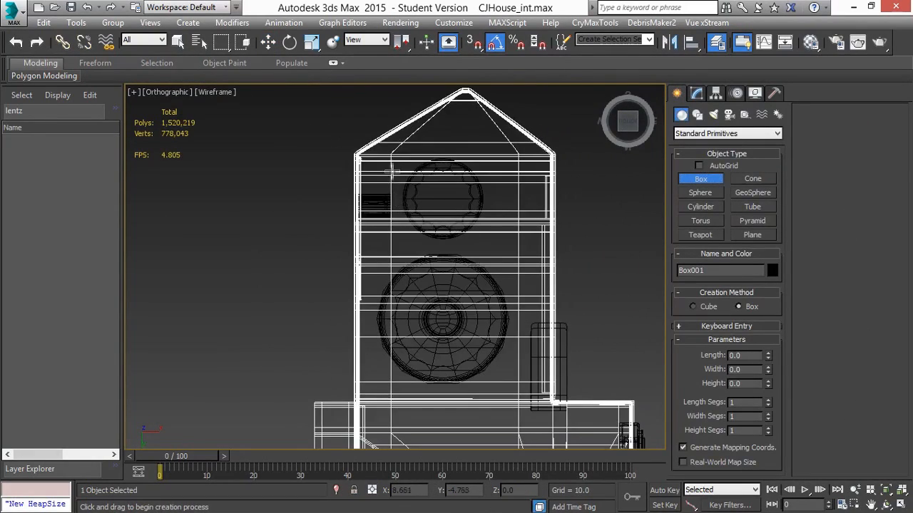
pyautogui.moveTo(393, 165); pyautogui.dragTo(514, 216)
pyautogui.click(465, 229)
pyautogui.moveTo(465, 228)
pyautogui.keyDown('alt'); pyautogui.mouseDown(button='middle')
pyautogui.moveTo(523, 336)
pyautogui.moveTo(492, 271)
pyautogui.mouseUp(button='middle'); pyautogui.keyUp('alt')
pyautogui.hotkey('shift', 'z')
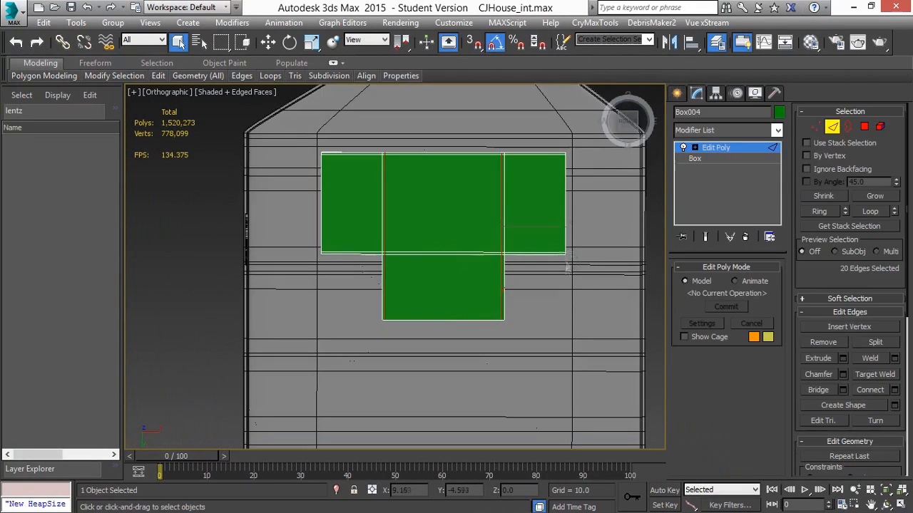
# - Add supporting edges to the T-shaped box by connecting its edge rings with 2 segments and a pinch of 92
pyautogui.rightClick(509, 223)
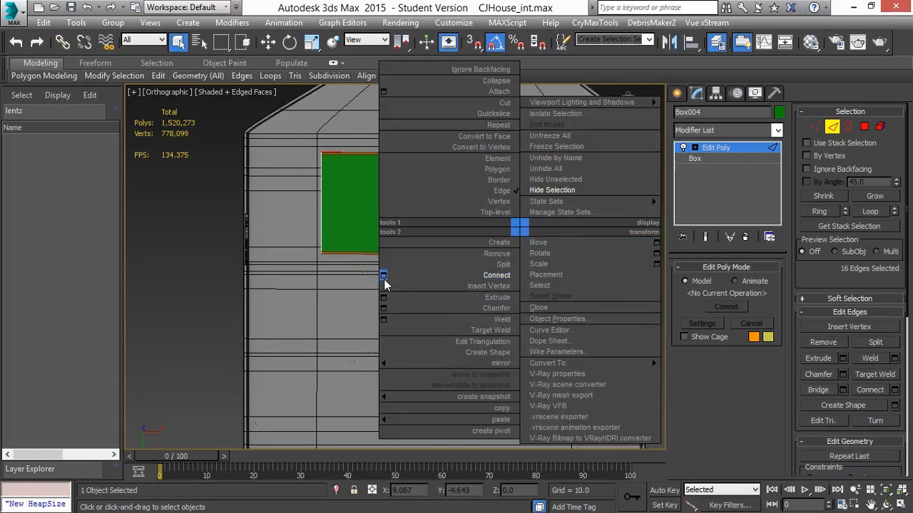
pyautogui.click(383, 280)
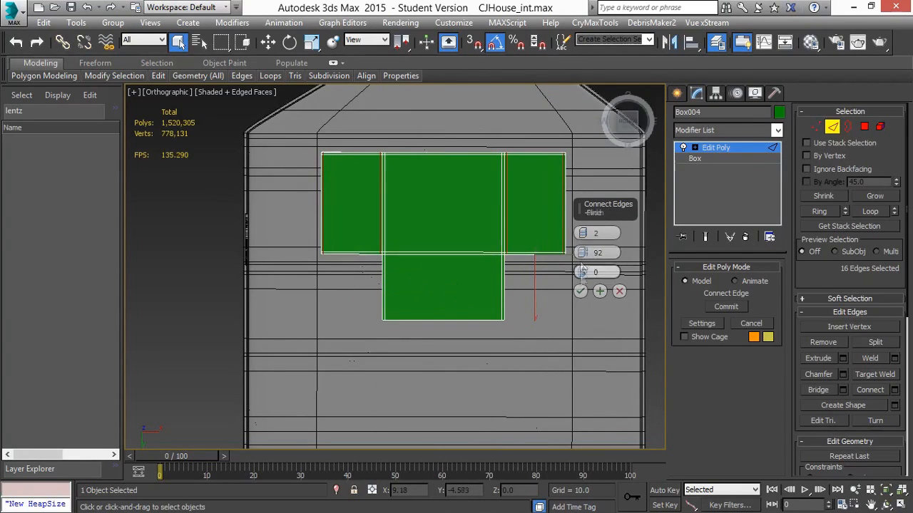
pyautogui.click(583, 290)
pyautogui.moveTo(529, 283); pyautogui.dragTo(367, 302)
pyautogui.rightClick(415, 277)
pyautogui.click(284, 325)
pyautogui.click(581, 291)
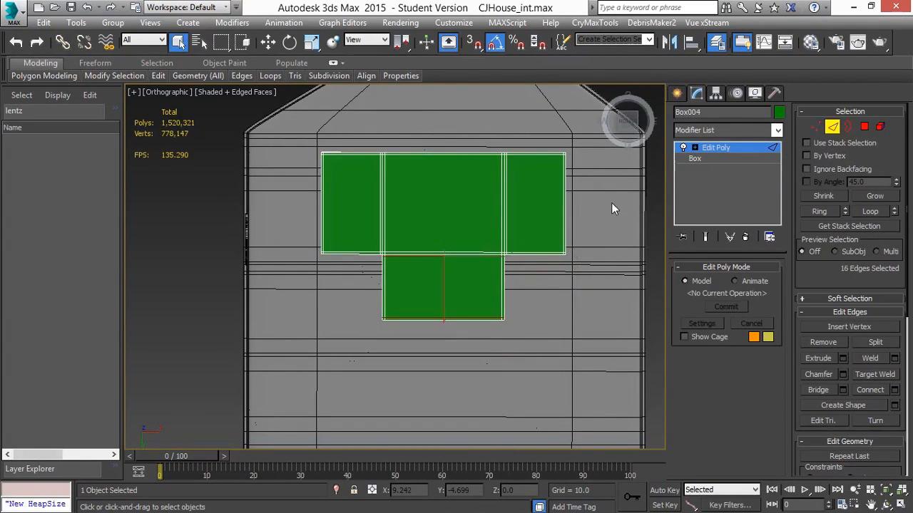
# - Apply TurboSmooth to the T-shaped box with 3 iterations and Isoline Display on
pyautogui.click(831, 127)
pyautogui.click(741, 133)
pyautogui.write('tu')
pyautogui.press('Return')
pyautogui.click(770, 287)
pyautogui.click(770, 286)
pyautogui.click(701, 323)
pyautogui.click(654, 311)
# - Set the T-shaped box's object colour to black and assign a material to it
pyautogui.click(483, 194)
pyautogui.click(779, 112)
pyautogui.click(558, 279)
pyautogui.click(523, 320)
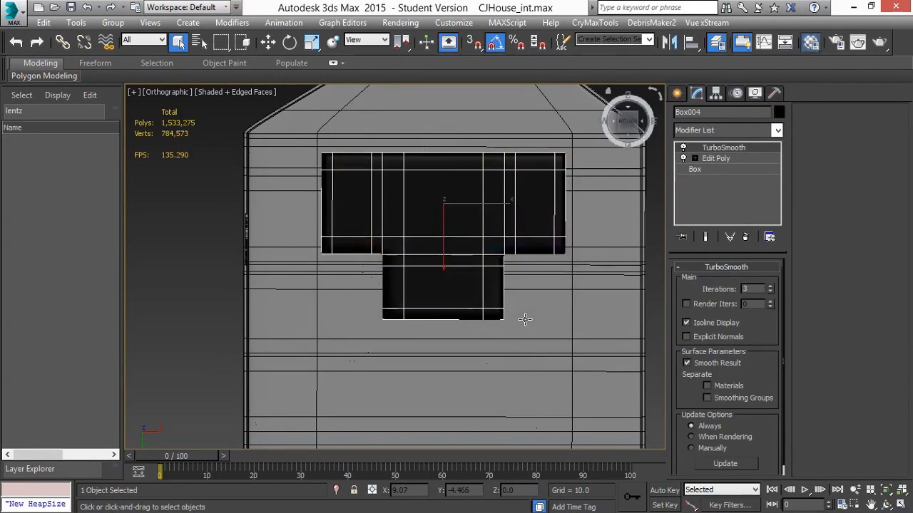
pyautogui.press('m')
pyautogui.click(585, 223)
pyautogui.click(762, 34)
# - Isolate the T-shaped box and inspect its smoothed shape without edged faces
pyautogui.hotkey('alt', 'q')
pyautogui.keyDown('alt'); pyautogui.moveTo(456, 229); pyautogui.dragTo(426, 300, button='middle'); pyautogui.keyUp('alt')
pyautogui.click(427, 308)
pyautogui.press('F4')
pyautogui.keyDown('alt'); pyautogui.moveTo(434, 244); pyautogui.dragTo(499, 285, button='middle'); pyautogui.keyUp('alt')
pyautogui.click(514, 285)
# - Connect the ring of vertical side edges on the T-shaped box to sharpen its borders, and check the smoothed result
pyautogui.click(715, 158)
pyautogui.press('F4')
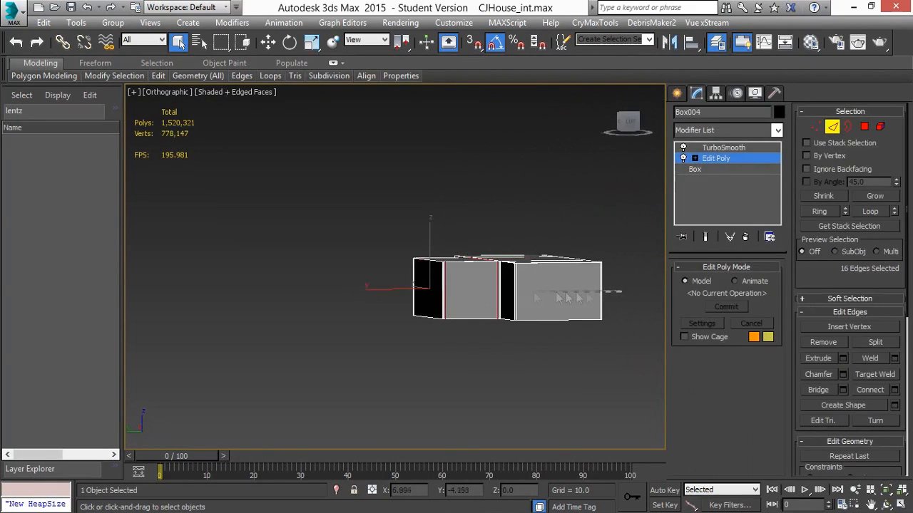
pyautogui.click(820, 212)
pyautogui.rightClick(514, 302)
pyautogui.click(378, 349)
pyautogui.click(581, 291)
pyautogui.keyDown('alt'); pyautogui.moveTo(580, 291); pyautogui.dragTo(694, 251, button='middle'); pyautogui.keyUp('alt')
pyautogui.click(642, 256)
pyautogui.press('F4')
pyautogui.keyDown('alt'); pyautogui.moveTo(585, 266); pyautogui.dragTo(544, 291, button='middle'); pyautogui.keyUp('alt')
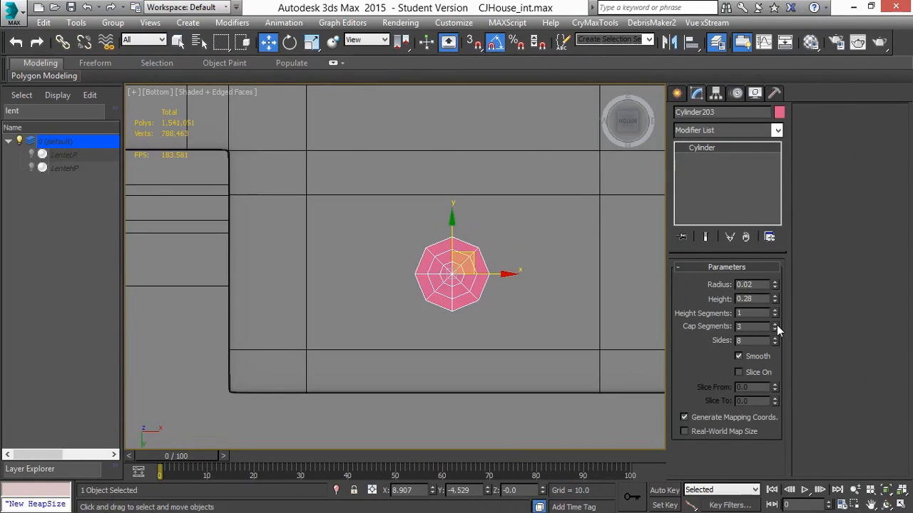
# - Add Edit Poly to the small 8-sided cylinder on the underside and select the cap edges forming a cross
pyautogui.click(776, 130)
pyautogui.scroll(-5, 703, 214)
pyautogui.click(703, 175)
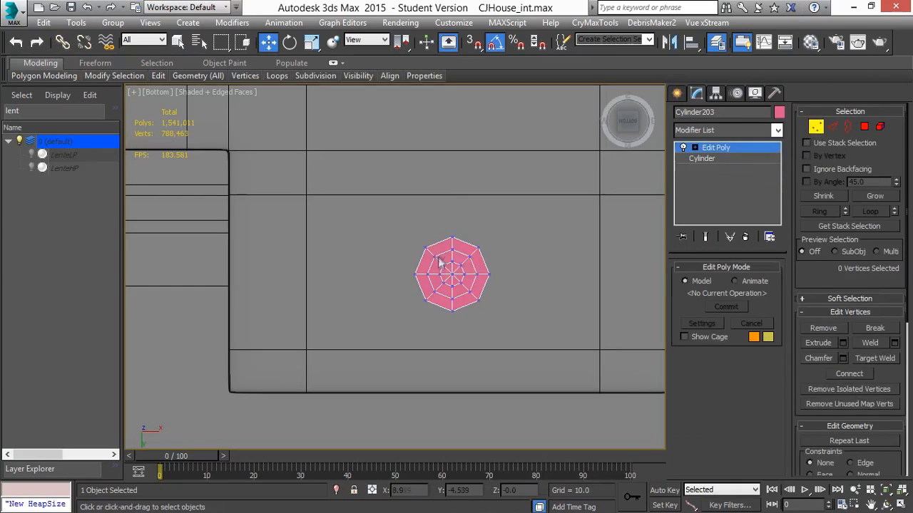
pyautogui.press('z')
pyautogui.press('2')
pyautogui.click(430, 206)
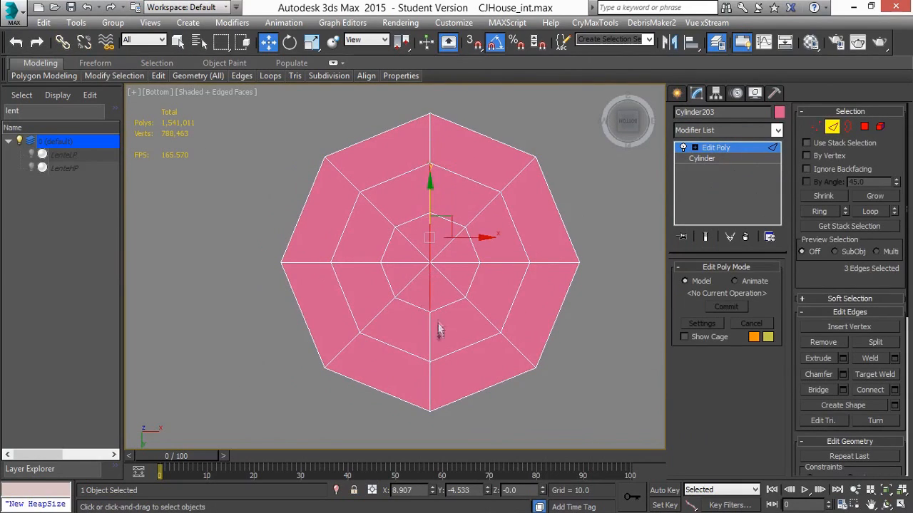
pyautogui.keyDown('ctrl'); pyautogui.click(369, 265); pyautogui.keyUp('ctrl')
# - Extrude the cross edges on the cylinder's cap with a height of -0.002 and a width of 0.001
pyautogui.keyDown('alt'); pyautogui.moveTo(385, 264); pyautogui.dragTo(494, 287, button='middle'); pyautogui.keyUp('alt')
pyautogui.rightClick(491, 280)
pyautogui.click(354, 350)
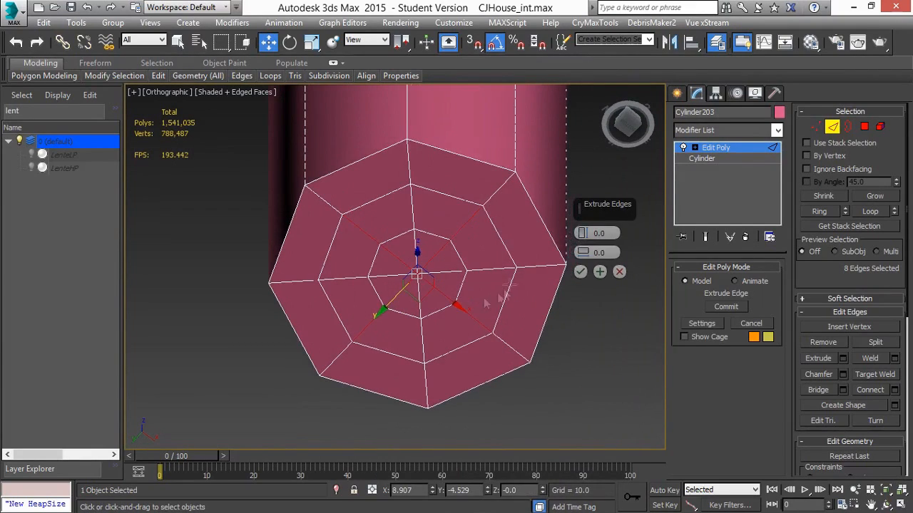
pyautogui.write('01')
pyautogui.click(610, 253)
pyautogui.moveTo(609, 253)
pyautogui.keyDown('alt'); pyautogui.mouseDown(button='middle')
pyautogui.moveTo(530, 207)
pyautogui.moveTo(594, 244)
pyautogui.mouseUp(button='middle'); pyautogui.keyUp('alt')
pyautogui.click(608, 252)
pyautogui.keyDown('alt'); pyautogui.moveTo(539, 282); pyautogui.dragTo(535, 260, button='middle'); pyautogui.keyUp('alt')
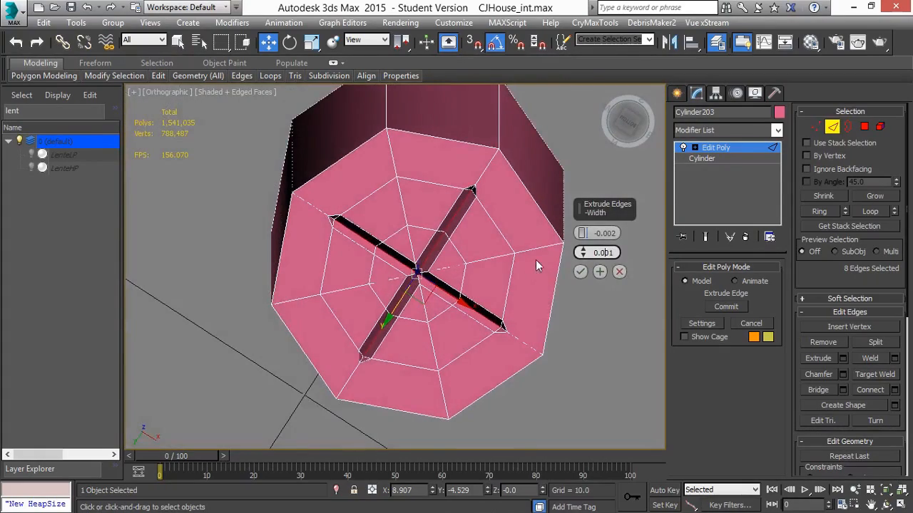
pyautogui.click(580, 271)
# - Select the vertex at the centre of the cylinder's cap and enable soft selection with a falloff of 0.014
pyautogui.keyDown('alt'); pyautogui.moveTo(499, 302); pyautogui.dragTo(436, 280, button='middle'); pyautogui.keyUp('alt')
pyautogui.press('1')
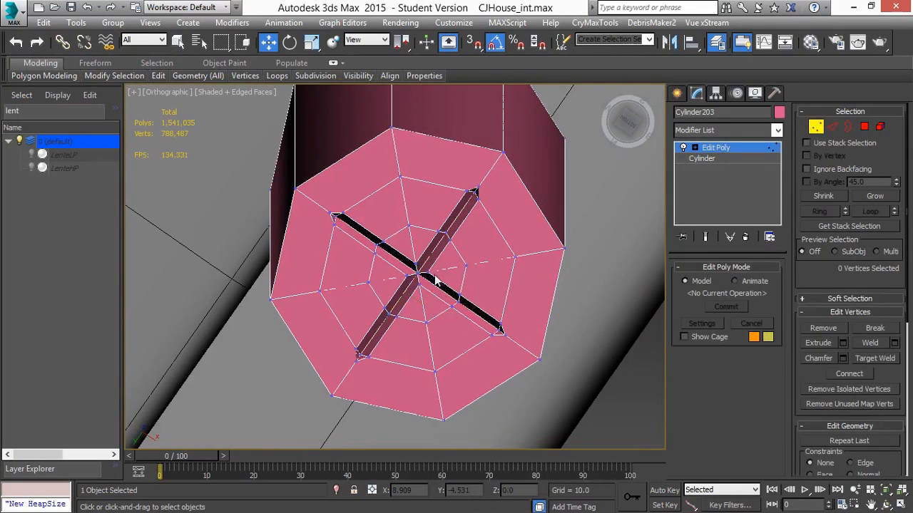
pyautogui.click(419, 273)
pyautogui.scroll(-5, 829, 372)
pyautogui.scroll(3, 829, 366)
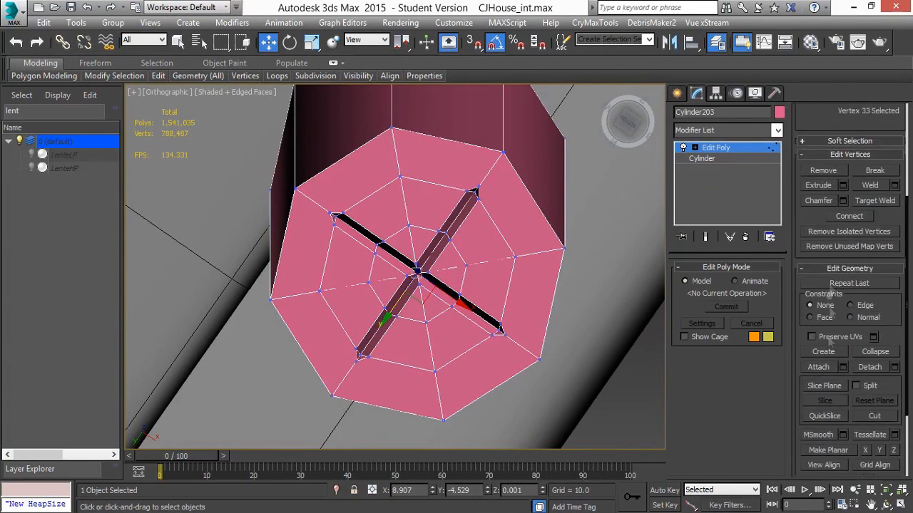
pyautogui.press('Return')
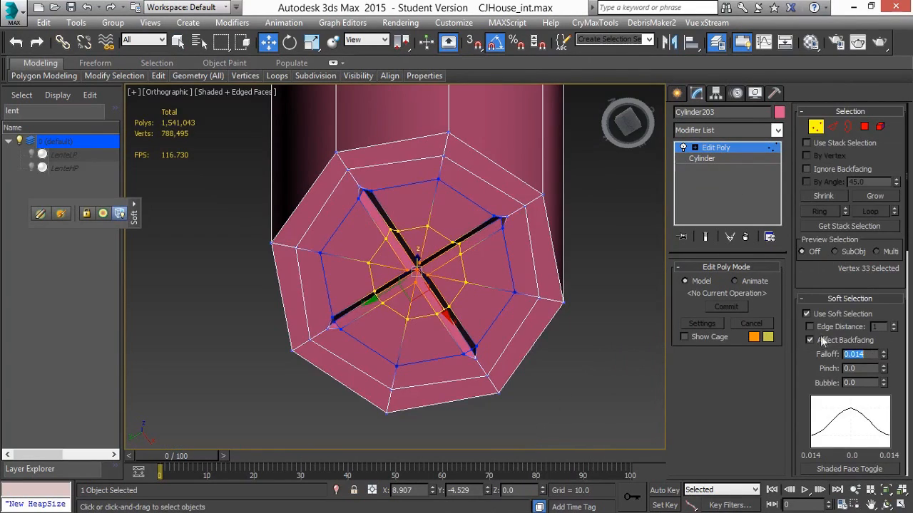
# - Move the cap's centre vertex along Z with soft selection to dish the cylinder's end, and turn soft selection off
pyautogui.keyDown('alt'); pyautogui.moveTo(462, 271); pyautogui.dragTo(437, 285, button='middle'); pyautogui.keyUp('alt')
pyautogui.moveTo(418, 251); pyautogui.dragTo(424, 227)
pyautogui.keyDown('alt'); pyautogui.moveTo(444, 258); pyautogui.dragTo(469, 240, button='middle'); pyautogui.keyUp('alt')
pyautogui.click(832, 127)
pyautogui.click(806, 314)
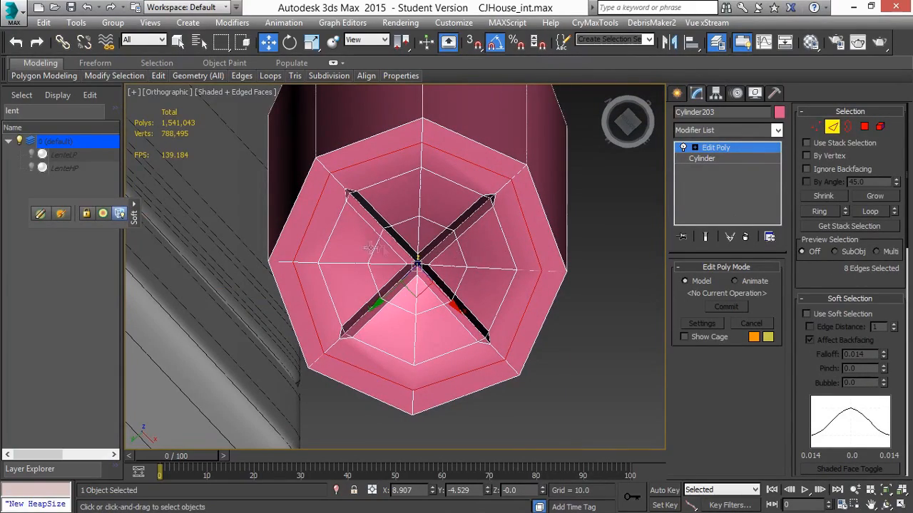
# - Insert a SwiftLoop edge loop near the rim of the cylinder's cap and inspect the smoothed cross slot
pyautogui.moveTo(158, 76)
pyautogui.click(267, 111)
pyautogui.click(349, 197)
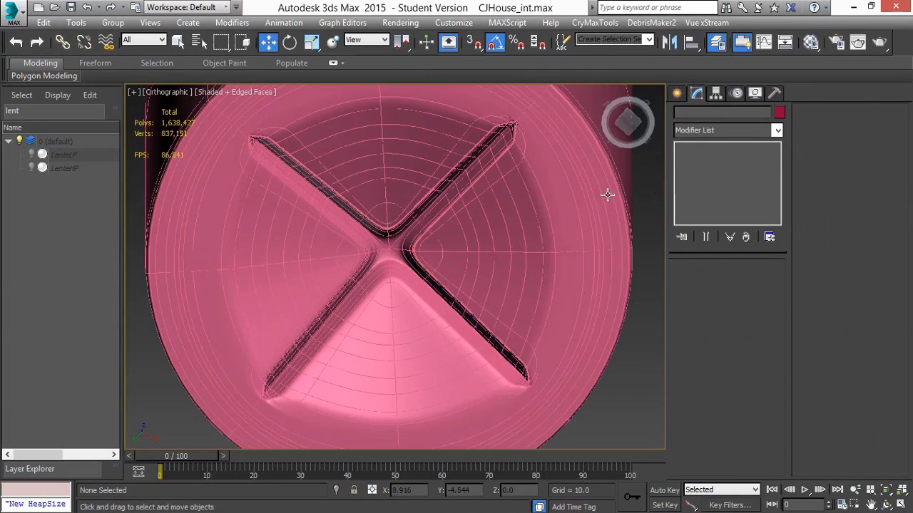
pyautogui.press('F4')
pyautogui.scroll(-8, 570, 218)
pyautogui.keyDown('alt'); pyautogui.moveTo(573, 242); pyautogui.dragTo(534, 189, button='middle'); pyautogui.keyUp('alt')
pyautogui.click(534, 190)
# - Connect the cylinder's eight lengthwise edges with 9 segments and a pinch of 45, and return to the smoothed result
pyautogui.click(727, 159)
pyautogui.hotkey('alt', 'q')
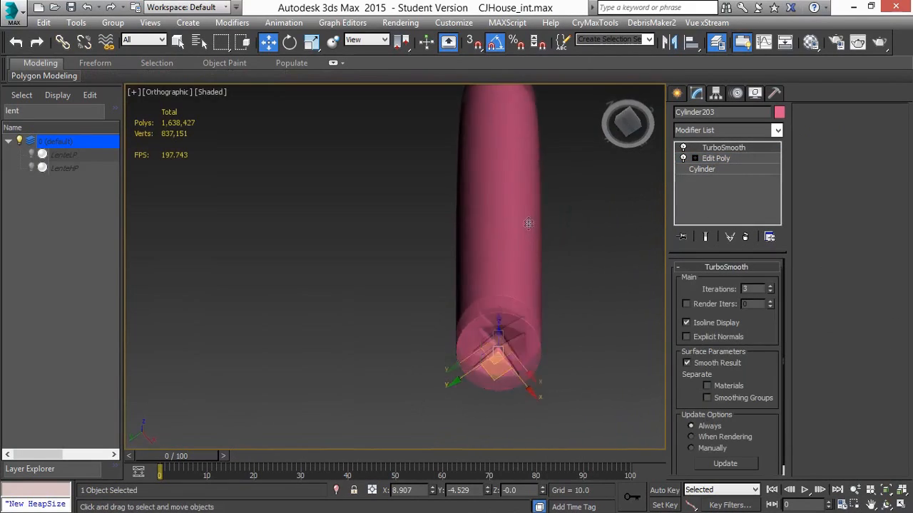
pyautogui.click(837, 131)
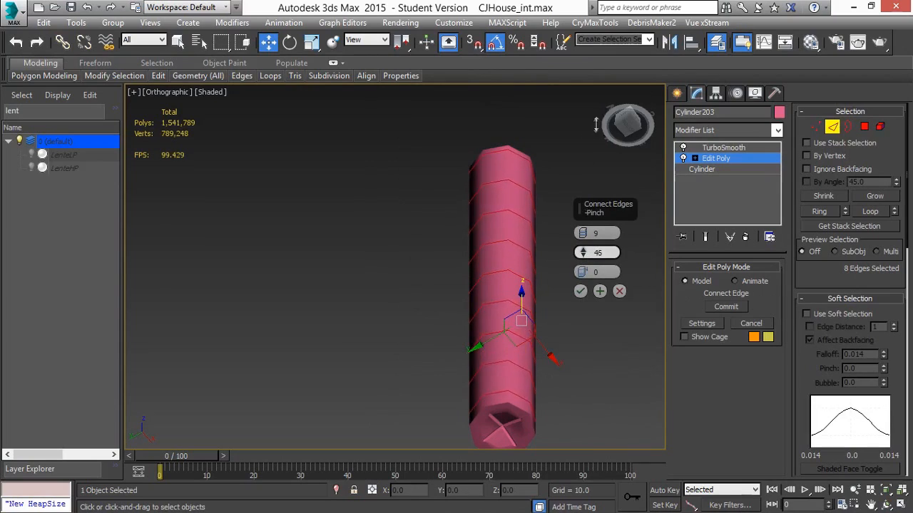
pyautogui.click(580, 290)
pyautogui.click(742, 147)
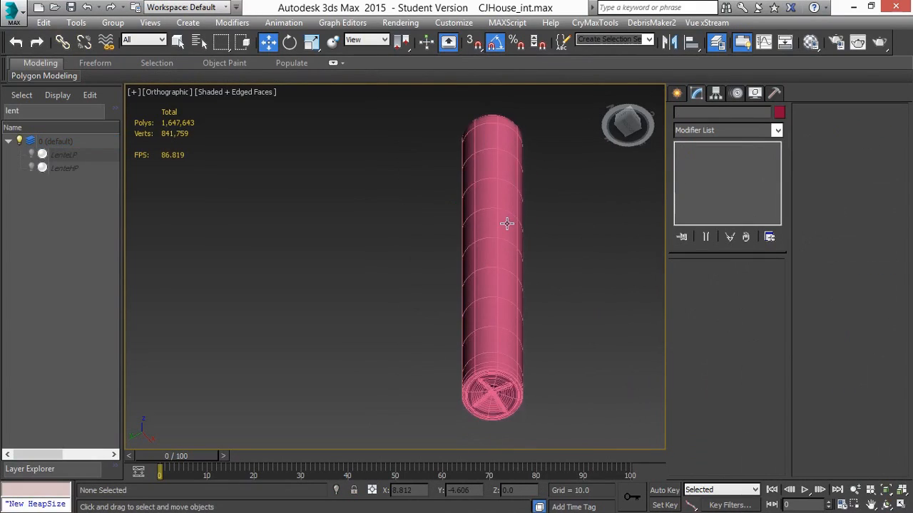
# - Reposition the small cylinder vertically against the camera's underside in the left view and reopen its Edit Poly modifier
pyautogui.hotkey('alt', 'q')
pyautogui.press('b')
pyautogui.press('l')
pyautogui.hotkey('alt', 'q')
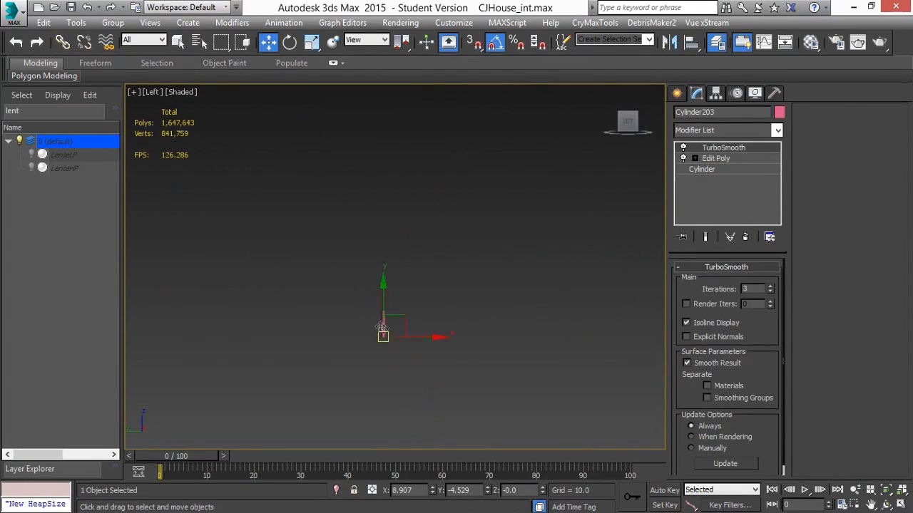
pyautogui.moveTo(388, 204); pyautogui.dragTo(388, 188)
pyautogui.scroll(10, 388, 242)
pyautogui.scroll(3, 462, 364)
pyautogui.click(716, 158)
pyautogui.hotkey('alt', 'q')
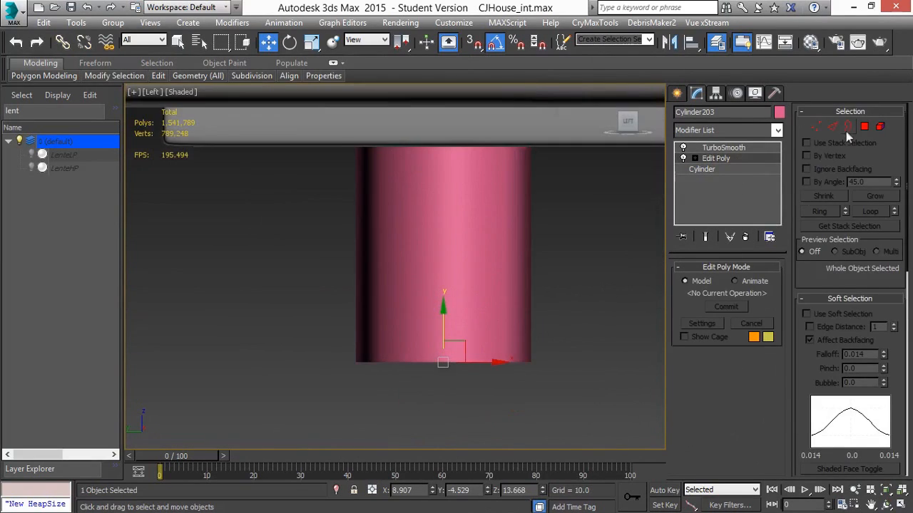
# - Recess the polygon band near the cylinder's lower end and insert supporting edge loops above and below the groove
pyautogui.click(864, 127)
pyautogui.press('F4')
pyautogui.hotkey('alt', 'q')
pyautogui.scroll(4, 478, 335)
pyautogui.moveTo(159, 76)
pyautogui.click(163, 112)
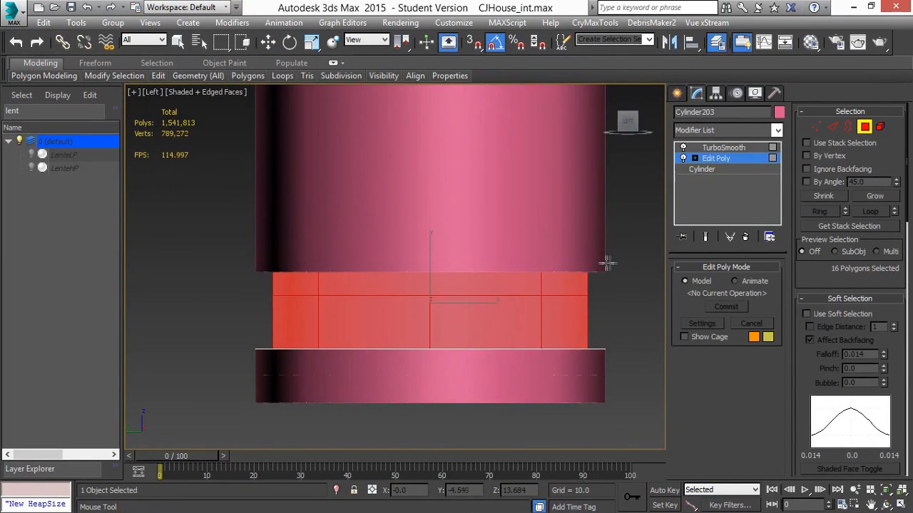
pyautogui.click(605, 267)
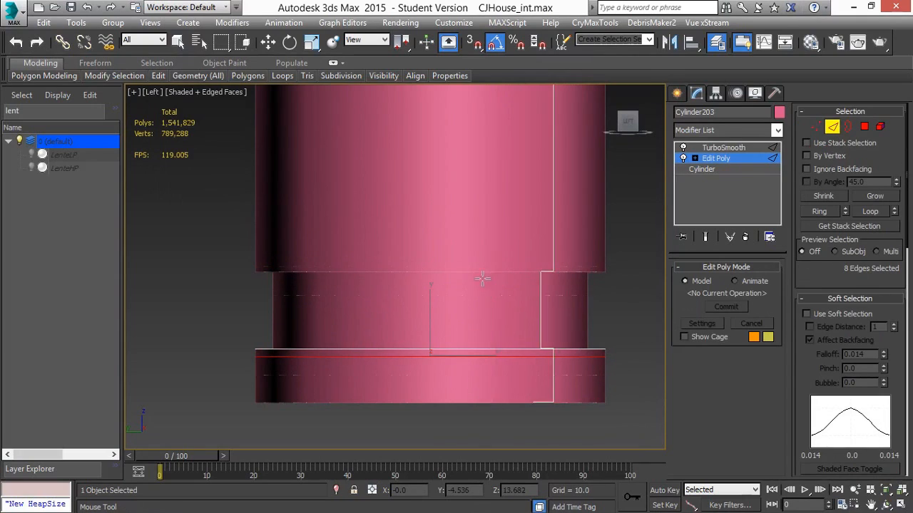
# - Set the cylinder's object colour to black and assign the grey material to it
pyautogui.click(779, 112)
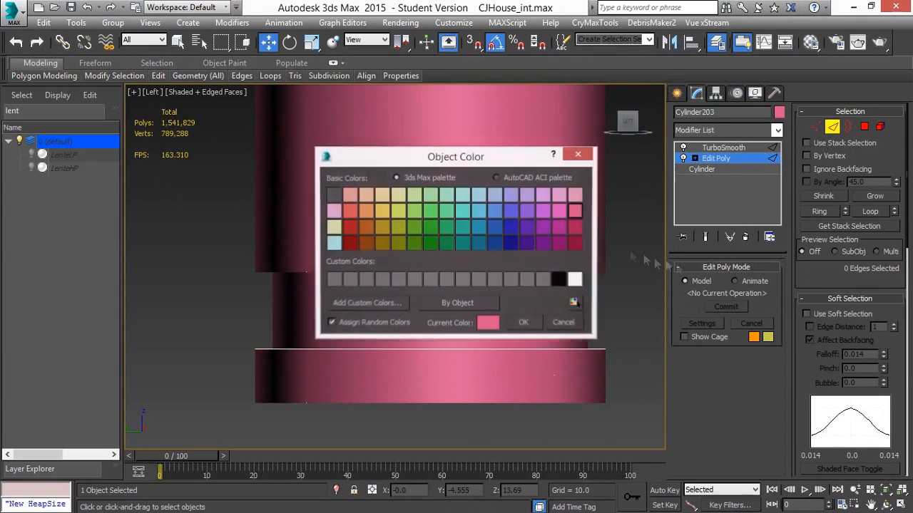
pyautogui.click(556, 278)
pyautogui.click(529, 322)
pyautogui.click(811, 43)
pyautogui.click(584, 222)
pyautogui.click(762, 33)
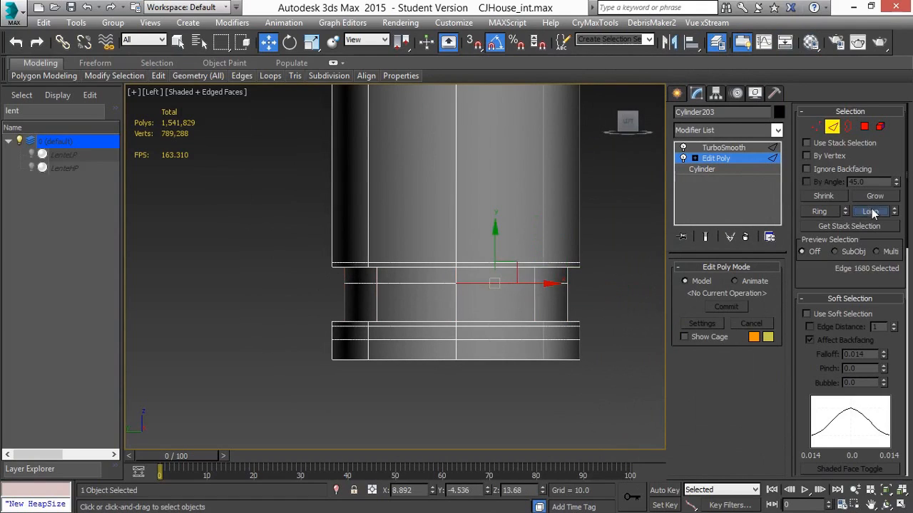
# - Connect the vertical edges around the recessed band with several horizontal loops and check the smoothed cylinder
pyautogui.moveTo(619, 289); pyautogui.dragTo(324, 303)
pyautogui.rightClick(403, 287)
pyautogui.click(271, 335)
pyautogui.click(580, 291)
pyautogui.click(741, 159)
pyautogui.click(634, 264)
pyautogui.click(509, 284)
pyautogui.scroll(-4, 509, 284)
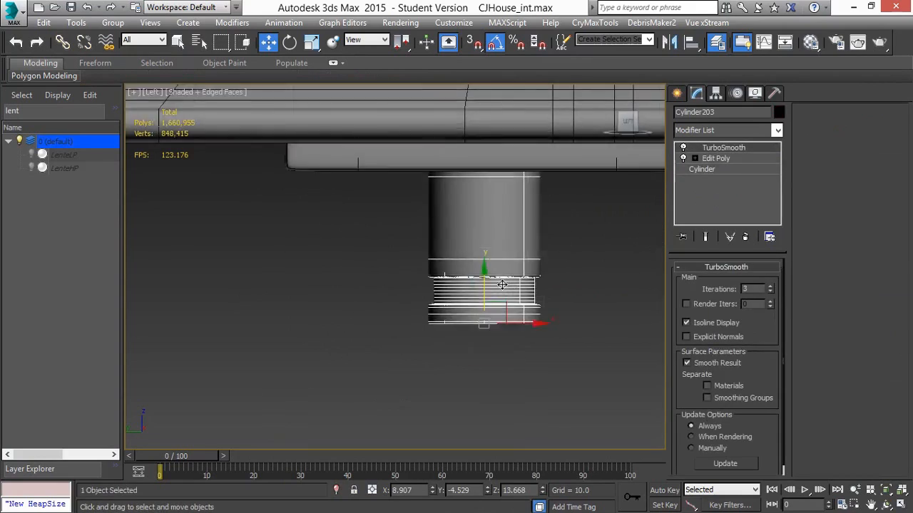
# - Raise the cylinder into the camera's underside in the left view and return to the perspective view of the whole camera
pyautogui.moveTo(505, 285); pyautogui.dragTo(501, 307, button='middle')
pyautogui.moveTo(484, 308); pyautogui.dragTo(485, 185)
pyautogui.click(481, 296)
pyautogui.press('p')
pyautogui.scroll(-5, 477, 286)
pyautogui.press('z')
pyautogui.keyDown('alt'); pyautogui.moveTo(475, 285); pyautogui.dragTo(509, 293, button='middle'); pyautogui.keyUp('alt')
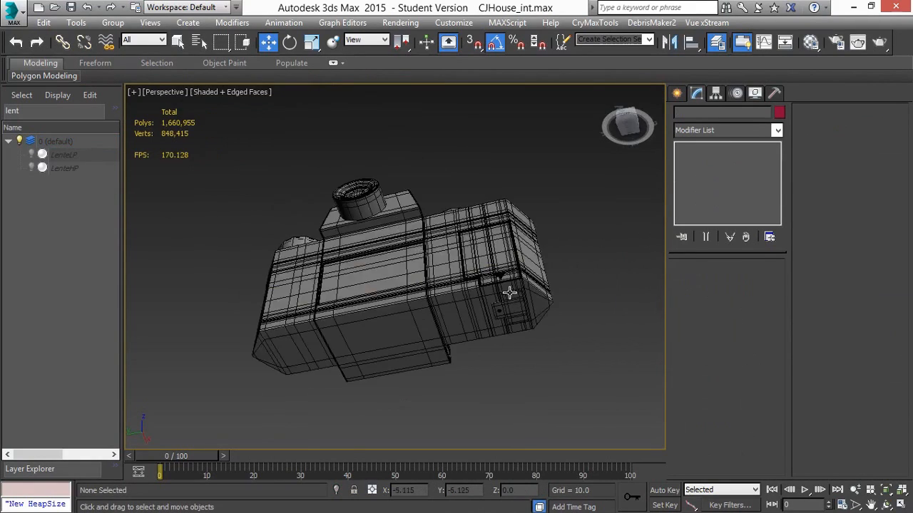
# - Extrude the strip of 14 polygons along the T-shaped box's recessed floor by about 0.022 to form a dividing wall
pyautogui.scroll(5, 509, 293)
pyautogui.press('F4')
pyautogui.keyDown('alt'); pyautogui.moveTo(506, 397); pyautogui.dragTo(481, 283, button='middle'); pyautogui.keyUp('alt')
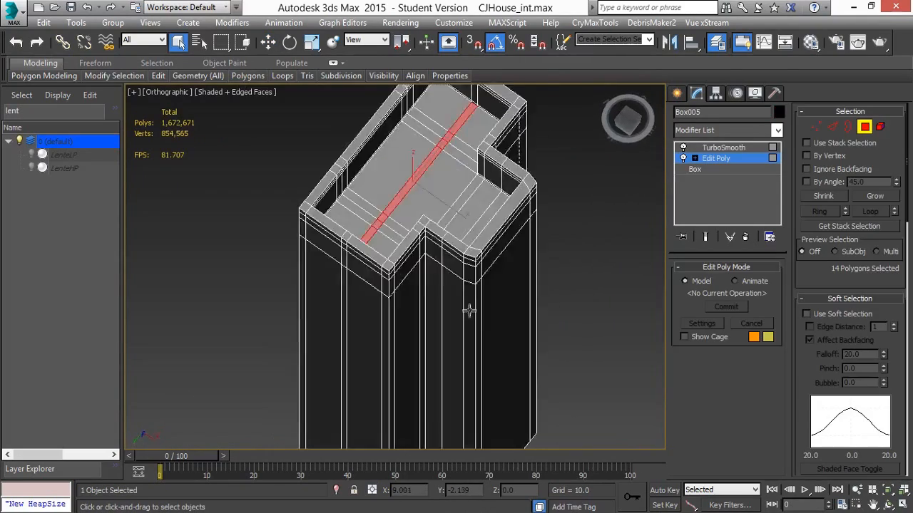
pyautogui.rightClick(416, 193)
pyautogui.keyDown('alt'); pyautogui.moveTo(400, 206); pyautogui.dragTo(424, 163, button='middle'); pyautogui.keyUp('alt')
pyautogui.rightClick(431, 171)
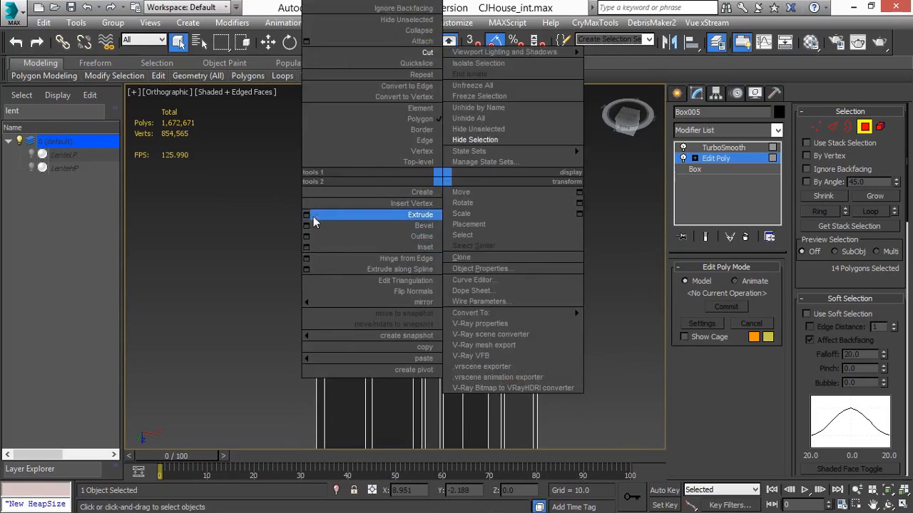
pyautogui.click(318, 211)
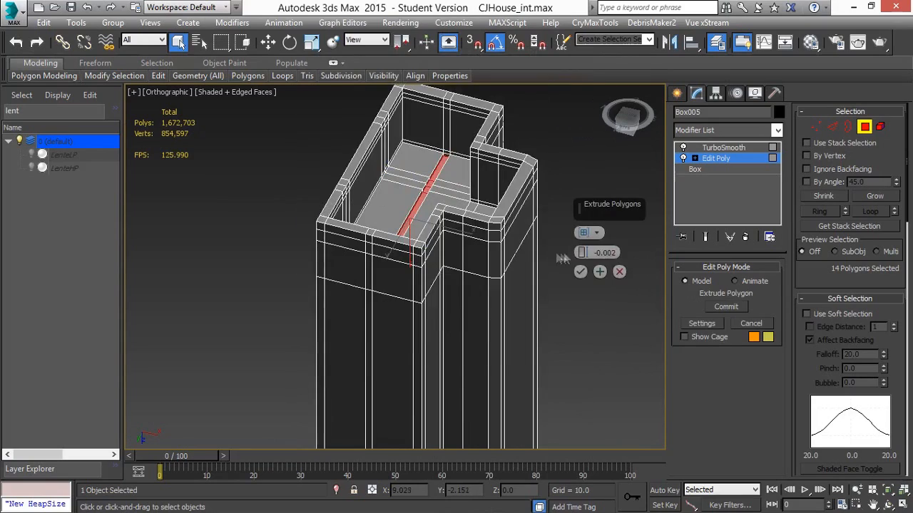
pyautogui.click(596, 233)
pyautogui.click(628, 316)
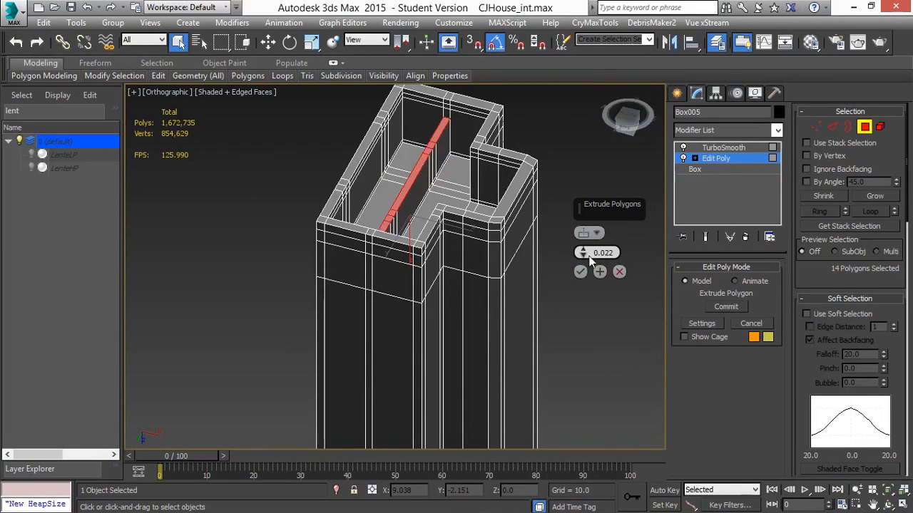
pyautogui.click(580, 272)
# - Scale the top strip of the dividing wall narrower across its width
pyautogui.moveTo(420, 189); pyautogui.dragTo(422, 194, button='middle')
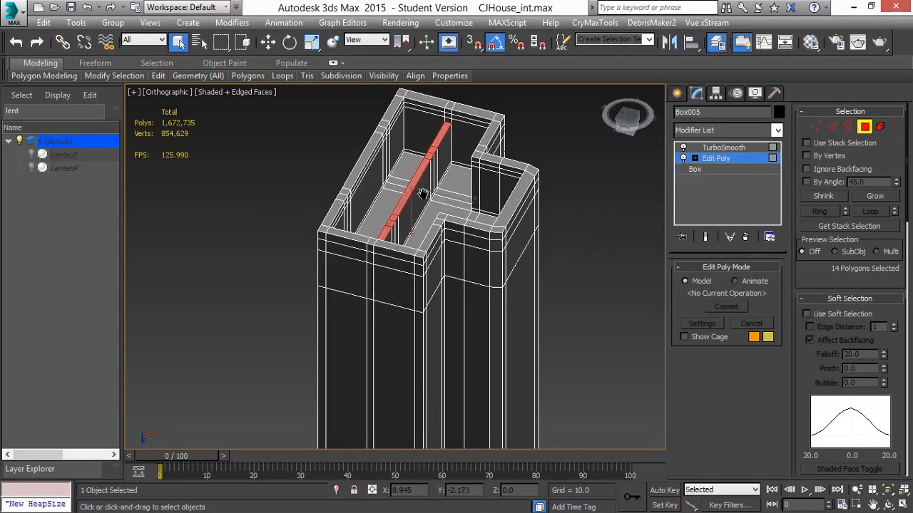
pyautogui.moveTo(468, 200); pyautogui.dragTo(462, 199)
pyautogui.keyDown('alt'); pyautogui.moveTo(462, 199); pyautogui.dragTo(544, 165, button='middle'); pyautogui.keyUp('alt')
# - Insert SwiftLoop edge loops around the dividing wall and rim of the T-shaped box
pyautogui.moveTo(159, 75)
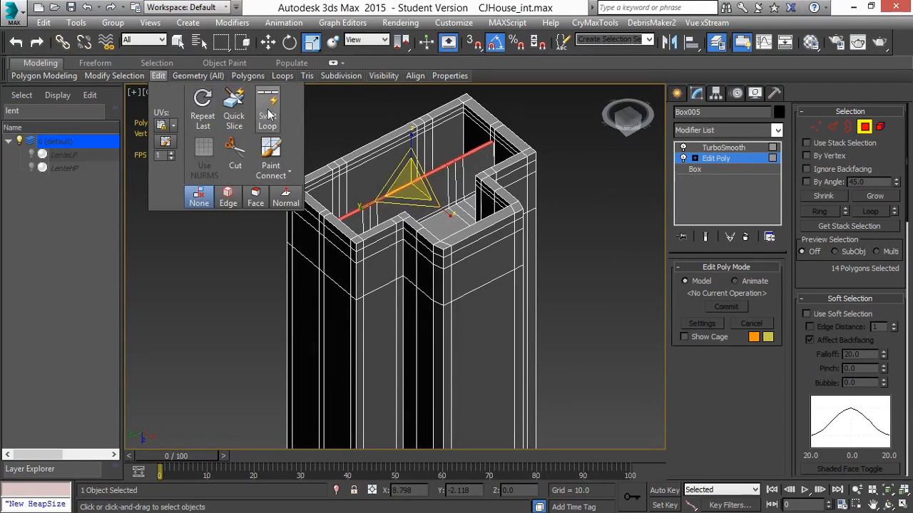
pyautogui.click(268, 111)
pyautogui.keyDown('alt'); pyautogui.moveTo(460, 191); pyautogui.dragTo(464, 213, button='middle'); pyautogui.keyUp('alt')
pyautogui.click(487, 168)
pyautogui.keyDown('alt'); pyautogui.moveTo(487, 168); pyautogui.dragTo(412, 300, button='middle'); pyautogui.keyUp('alt')
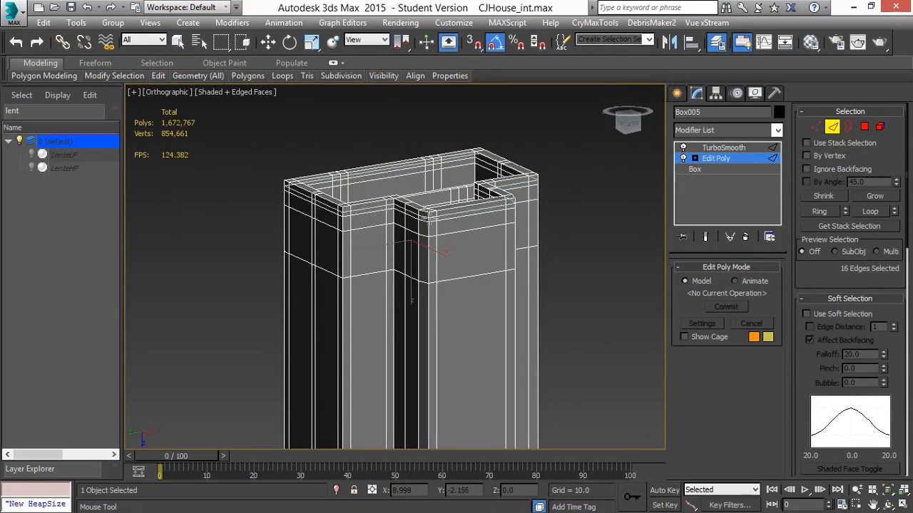
pyautogui.click(342, 211)
pyautogui.keyDown('alt'); pyautogui.moveTo(397, 244); pyautogui.dragTo(374, 216, button='middle'); pyautogui.keyUp('alt')
pyautogui.click(372, 187)
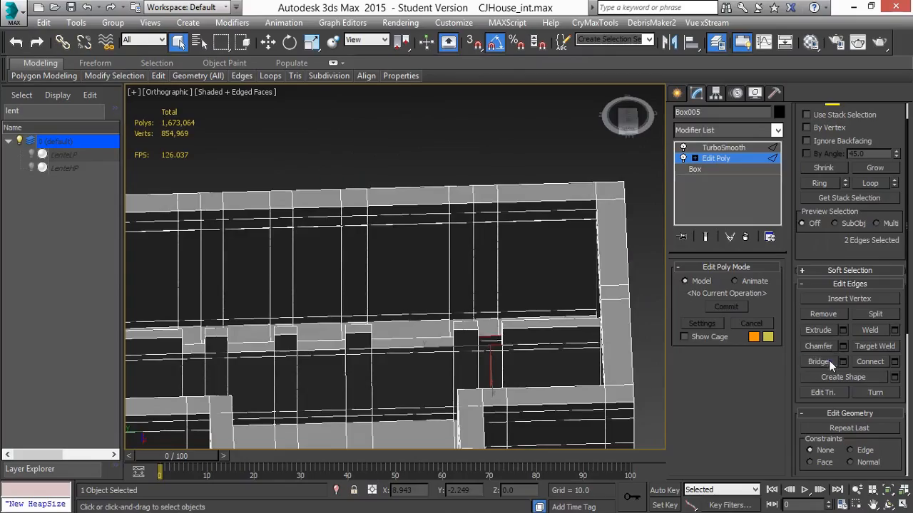
# - Bridge the two open edges at the floor of the dividing wall's end notch
pyautogui.click(829, 362)
pyautogui.keyDown('alt'); pyautogui.moveTo(407, 370); pyautogui.dragTo(442, 333, button='middle'); pyautogui.keyUp('alt')
pyautogui.scroll(1, 857, 141)
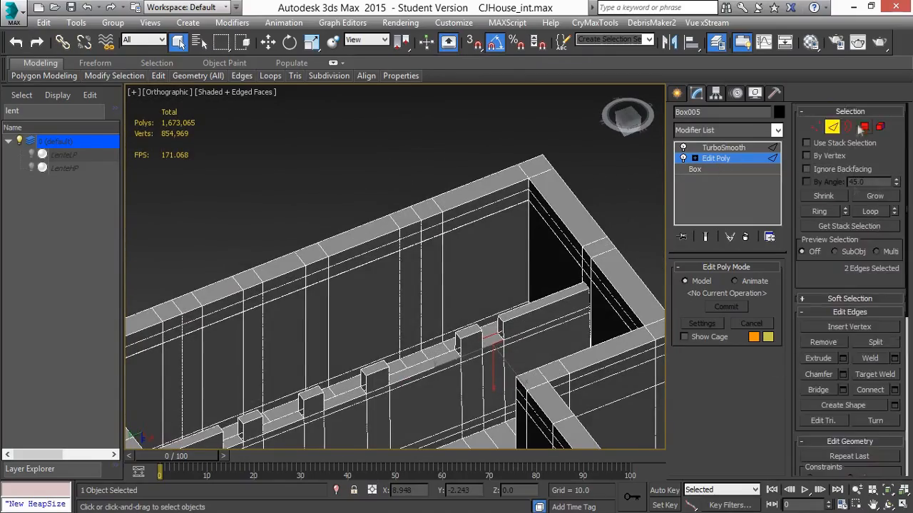
# - Select the open borders on the sides of the wall's teeth and notches, and cap them
pyautogui.click(848, 127)
pyautogui.click(502, 329)
pyautogui.keyDown('ctrl'); pyautogui.click(484, 337); pyautogui.keyUp('ctrl')
pyautogui.keyDown('ctrl'); pyautogui.click(455, 347); pyautogui.keyUp('ctrl')
pyautogui.moveTo(425, 365); pyautogui.dragTo(491, 321, button='middle')
pyautogui.keyDown('ctrl'); pyautogui.click(454, 329); pyautogui.keyUp('ctrl')
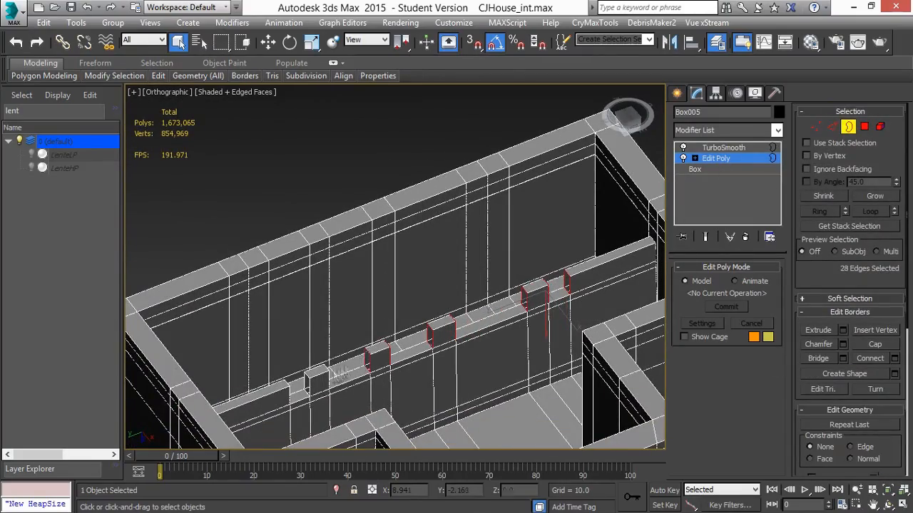
pyautogui.keyDown('ctrl'); pyautogui.click(291, 387); pyautogui.keyUp('ctrl')
pyautogui.keyDown('alt'); pyautogui.moveTo(403, 368); pyautogui.dragTo(510, 337, button='middle'); pyautogui.keyUp('alt')
pyautogui.click(875, 344)
pyautogui.click(848, 127)
# - Insert SwiftLoop edge loops close to both sides of the first tooth on the dividing wall
pyautogui.moveTo(158, 76)
pyautogui.click(268, 107)
pyautogui.click(285, 274)
pyautogui.click(312, 292)
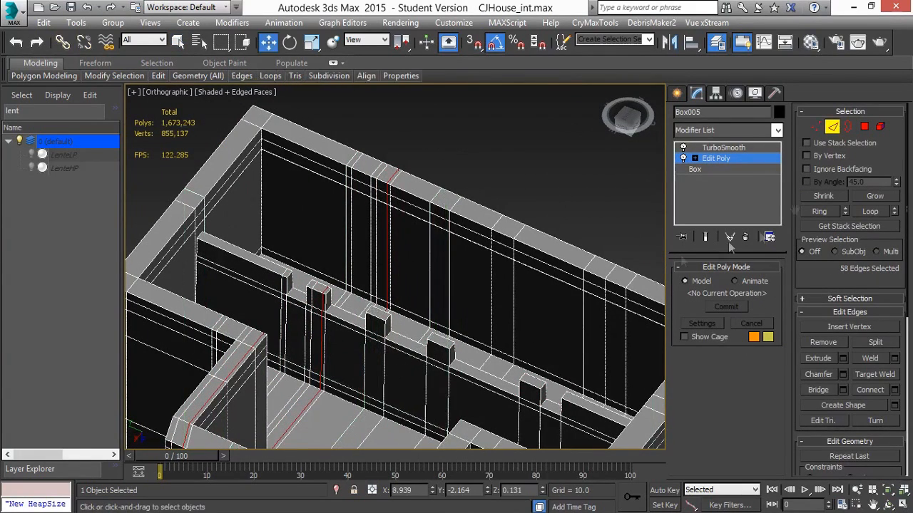
# - Select the edge rings across the other three wall teeth and connect them with 2 segments
pyautogui.keyDown('ctrl'); pyautogui.click(529, 384); pyautogui.keyUp('ctrl')
pyautogui.rightClick(526, 379)
pyautogui.click(845, 226)
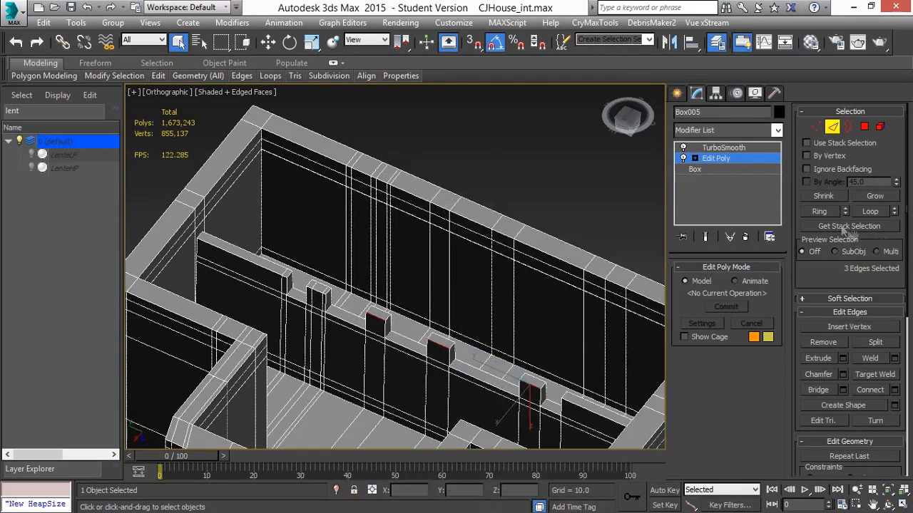
pyautogui.click(825, 212)
pyautogui.rightClick(456, 306)
pyautogui.click(317, 346)
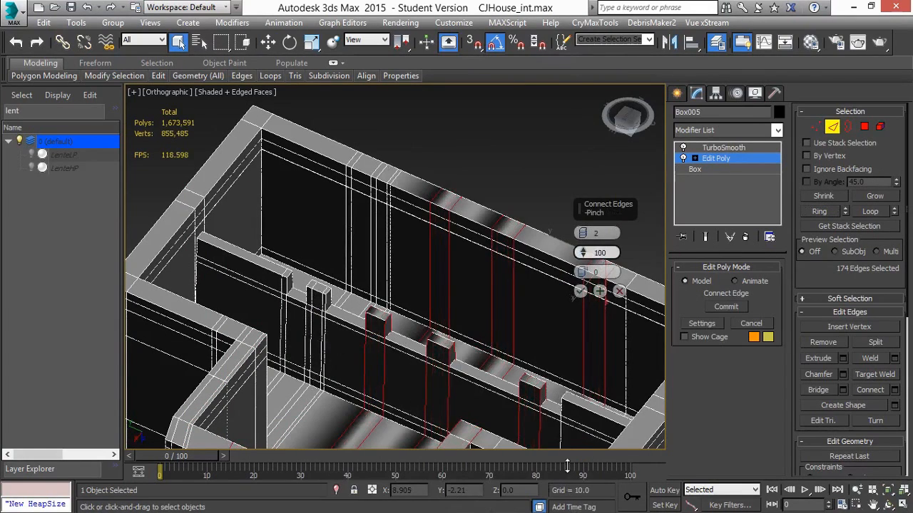
pyautogui.click(620, 292)
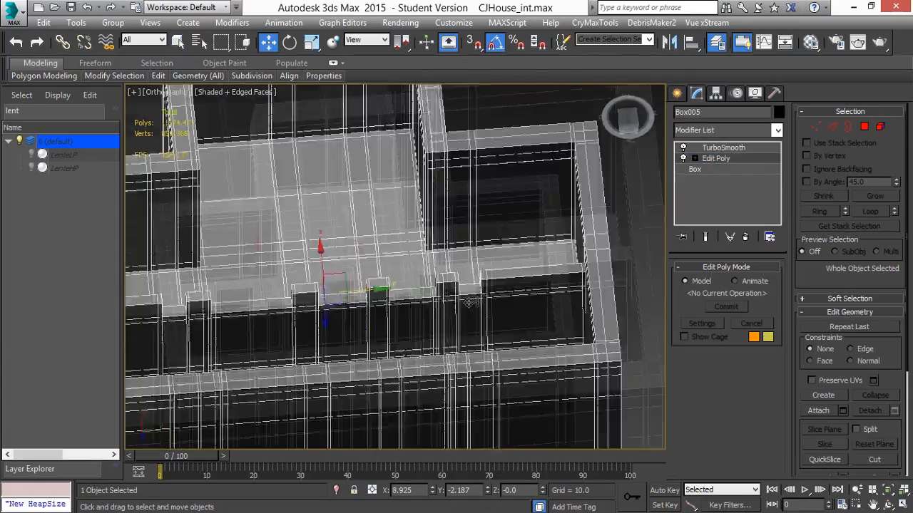
# - Select the edge rings spanning the gaps between the wall teeth and connect them with supporting loops
pyautogui.scroll(3, 428, 271)
pyautogui.moveTo(158, 76)
pyautogui.click(267, 108)
pyautogui.moveTo(460, 382); pyautogui.dragTo(279, 301, button='middle')
pyautogui.press('2')
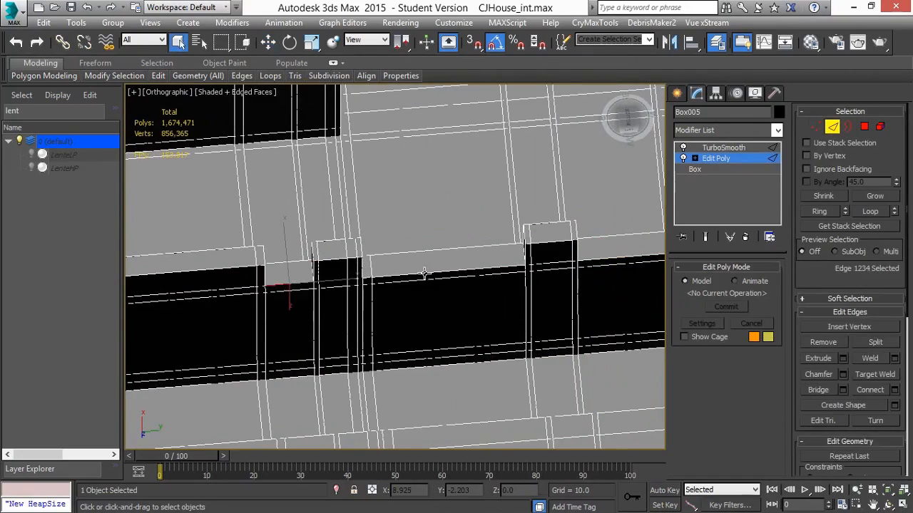
pyautogui.keyDown('ctrl'); pyautogui.click(424, 274); pyautogui.keyUp('ctrl')
pyautogui.moveTo(611, 269); pyautogui.dragTo(507, 259, button='middle')
pyautogui.keyDown('ctrl'); pyautogui.click(507, 259); pyautogui.keyUp('ctrl')
pyautogui.moveTo(627, 236); pyautogui.dragTo(379, 285, button='middle')
pyautogui.keyDown('ctrl'); pyautogui.click(555, 273); pyautogui.keyUp('ctrl')
pyautogui.scroll(-2, 556, 273)
pyautogui.moveTo(299, 286); pyautogui.dragTo(418, 297, button='middle')
pyautogui.hotkey('alt', 'r')
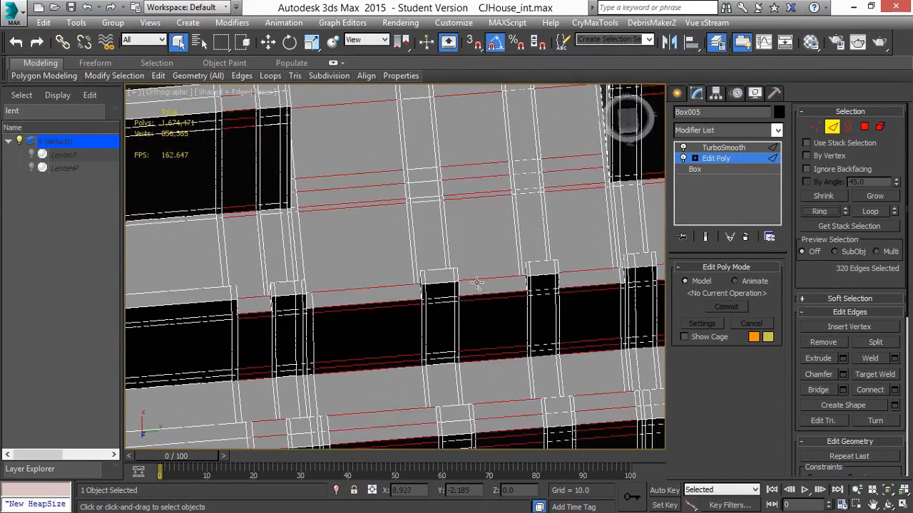
pyautogui.rightClick(478, 282)
pyautogui.click(336, 327)
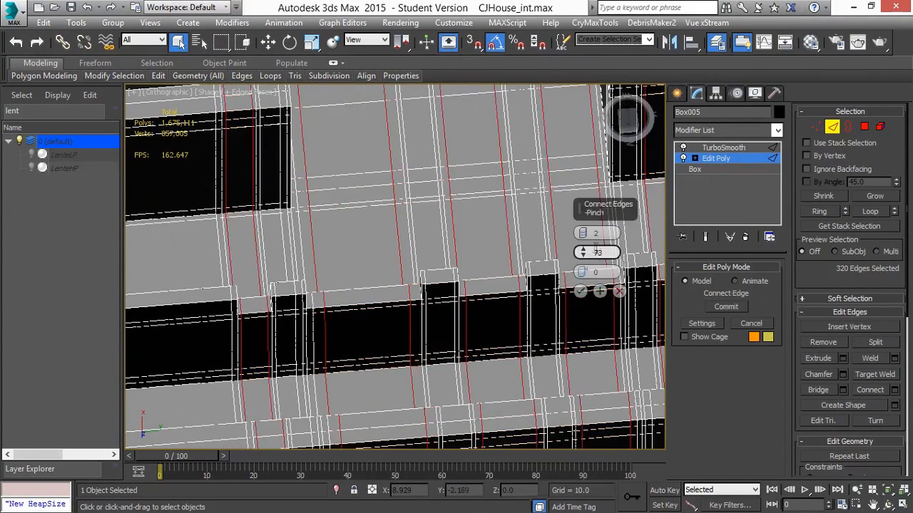
pyautogui.click(580, 290)
# - Select the outermost vertices of the T-shaped box's stem in the bottom view and scale them along Y
pyautogui.scroll(-4, 556, 293)
pyautogui.keyDown('alt'); pyautogui.moveTo(499, 286); pyautogui.dragTo(456, 342, button='middle'); pyautogui.keyUp('alt')
pyautogui.press('b')
pyautogui.press('1')
pyautogui.scroll(3, 537, 288)
pyautogui.moveTo(538, 239); pyautogui.dragTo(432, 216, button='middle')
pyautogui.moveTo(476, 161); pyautogui.dragTo(414, 365)
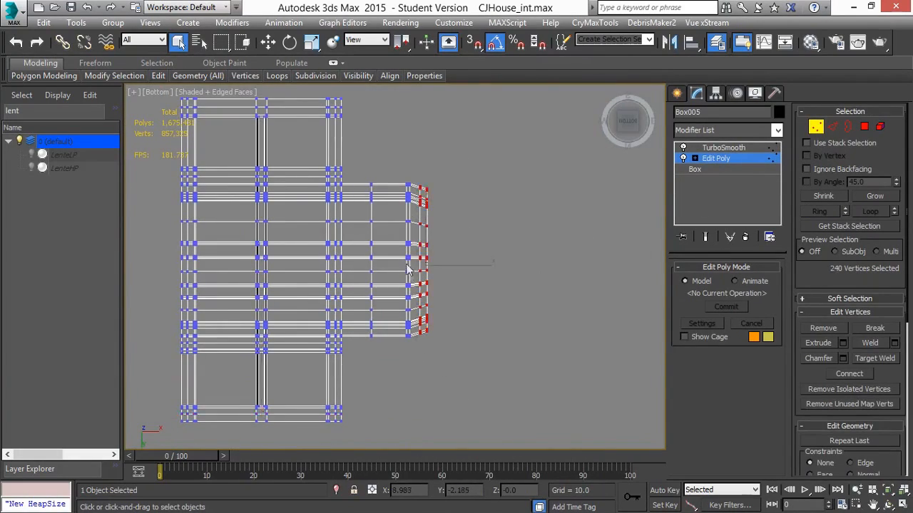
pyautogui.scroll(3, 442, 264)
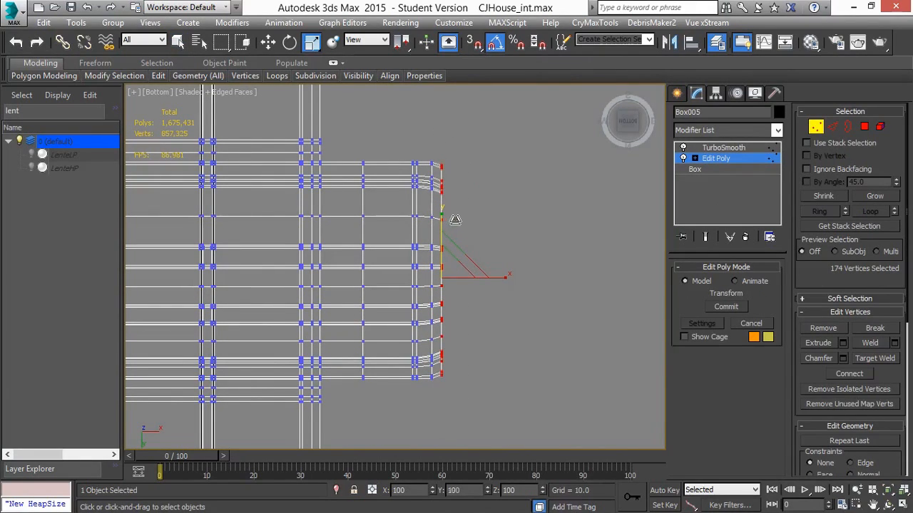
# - Examine the smoothed T-shaped box together with the rest of the camera in shaded view
pyautogui.click(756, 164)
pyautogui.hotkey('alt', 'q')
pyautogui.scroll(-2, 541, 226)
pyautogui.click(542, 226)
pyautogui.press('F4')
pyautogui.scroll(-8, 433, 231)
pyautogui.keyDown('alt'); pyautogui.moveTo(442, 265); pyautogui.dragTo(409, 241, button='middle'); pyautogui.keyUp('alt')
pyautogui.press('p')
pyautogui.scroll(-5, 398, 249)
# - Raise the T-shaped box into the camera's underside in the left view
pyautogui.click(445, 298)
pyautogui.press('l')
pyautogui.scroll(-8, 421, 246)
pyautogui.press('w')
pyautogui.press('b')
pyautogui.press('l')
pyautogui.press('z')
pyautogui.moveTo(442, 225); pyautogui.dragTo(485, 168, button='middle')
pyautogui.moveTo(442, 332); pyautogui.dragTo(442, 125)
pyautogui.moveTo(453, 128); pyautogui.dragTo(456, 285, button='middle')
pyautogui.scroll(2, 456, 285)
pyautogui.press('F4')
pyautogui.click(715, 158)
pyautogui.moveTo(431, 310); pyautogui.dragTo(432, 214)
# - Nudge the AudioIn ring slightly along Z beside the T-shaped box and inspect both parts in shaded view
pyautogui.press('p')
pyautogui.click(428, 395)
pyautogui.keyDown('alt'); pyautogui.moveTo(427, 342); pyautogui.dragTo(392, 307, button='middle'); pyautogui.keyUp('alt')
pyautogui.click(357, 271)
pyautogui.moveTo(352, 326); pyautogui.dragTo(352, 328)
pyautogui.keyDown('alt'); pyautogui.moveTo(427, 157); pyautogui.dragTo(452, 216, button='middle'); pyautogui.keyUp('alt')
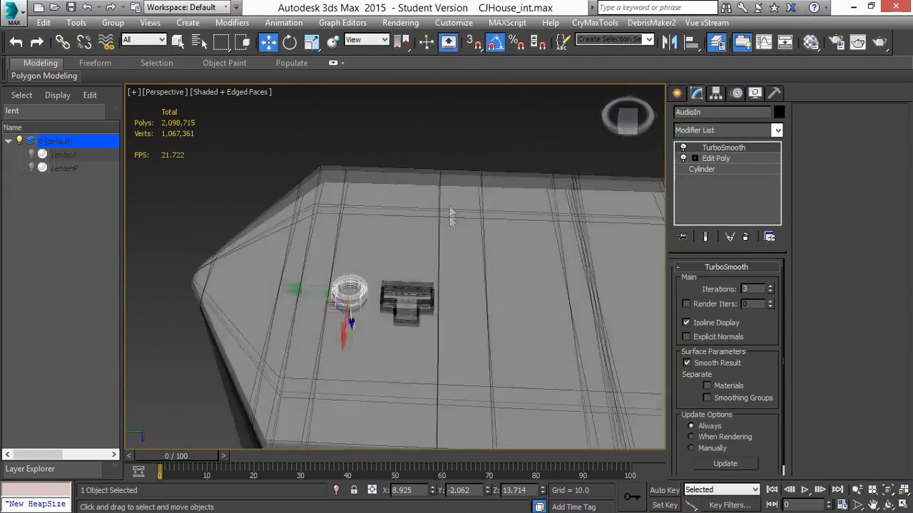
pyautogui.scroll(-8, 428, 306)
pyautogui.click(428, 306)
pyautogui.scroll(8, 428, 306)
pyautogui.press('F4')
pyautogui.keyDown('alt'); pyautogui.moveTo(427, 306); pyautogui.dragTo(365, 281, button='middle'); pyautogui.keyUp('alt')
pyautogui.scroll(5, 365, 281)
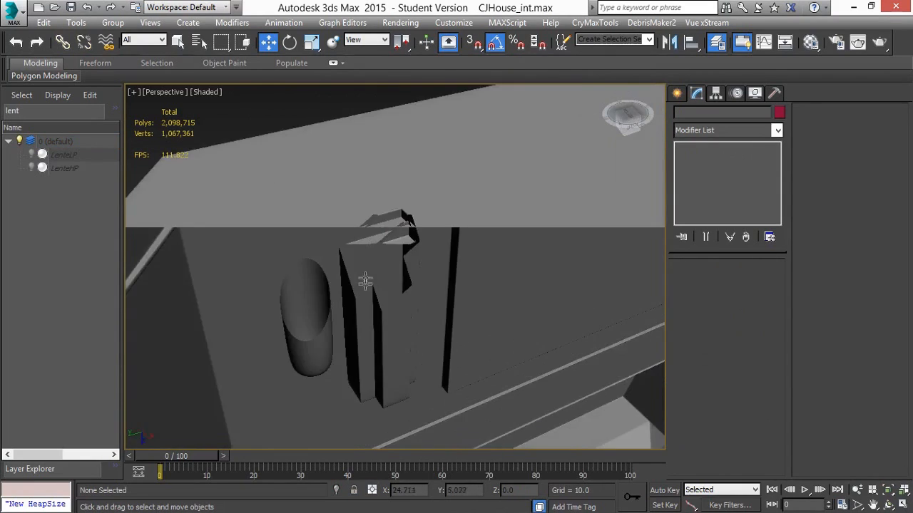
# - Open the T-shaped box's Edit Poly level for polygon editing with edged faces shown
pyautogui.scroll(-4, 365, 281)
pyautogui.click(387, 243)
pyautogui.press('u')
pyautogui.keyDown('alt'); pyautogui.moveTo(387, 244); pyautogui.dragTo(417, 223, button='middle'); pyautogui.keyUp('alt')
pyautogui.scroll(8, 417, 222)
pyautogui.scroll(5, 417, 222)
pyautogui.click(721, 159)
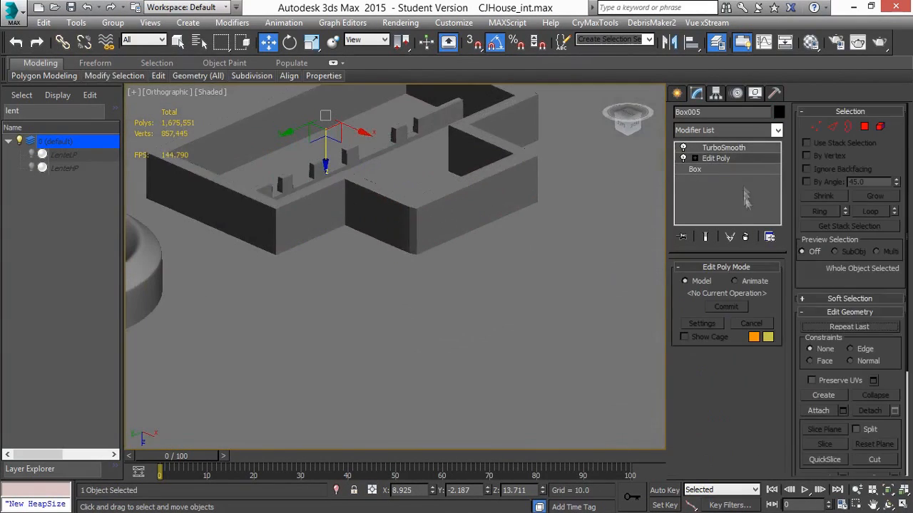
pyautogui.press('F4')
pyautogui.press('4')
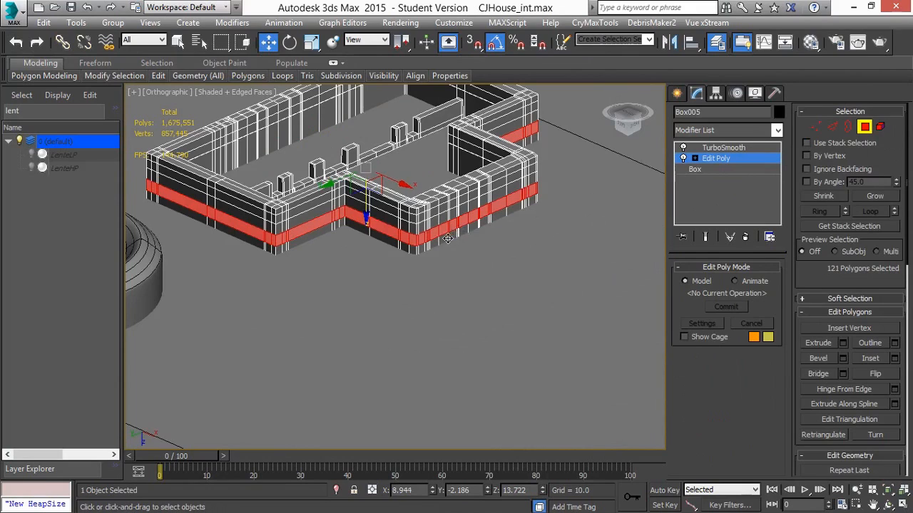
# - Undo the middle band selection, select the polygon loop around the T-shaped box's base and extrude it outward by 0.005
pyautogui.hotkey('ctrl', 'z')
pyautogui.rightClick(480, 213)
pyautogui.press('Escape')
pyautogui.hotkey('ctrl', 'z')
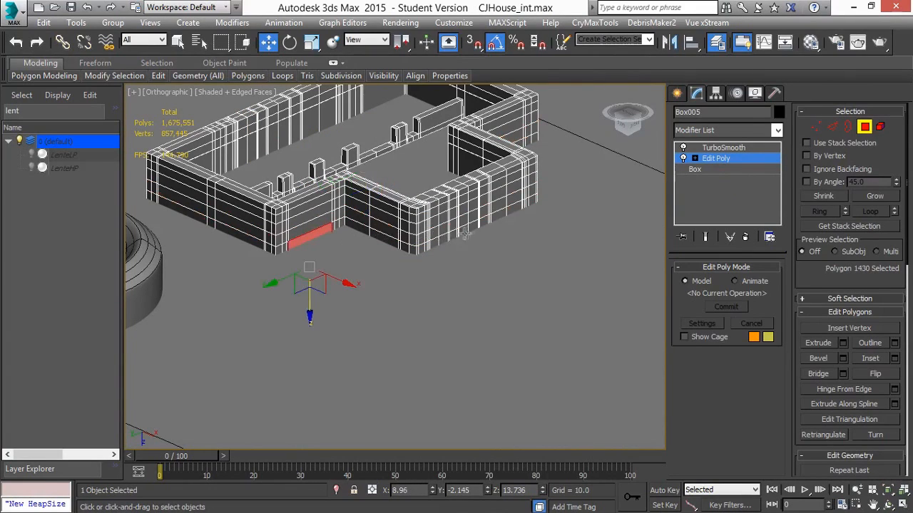
pyautogui.keyDown('shift'); pyautogui.click(514, 209); pyautogui.keyUp('shift')
pyautogui.rightClick(511, 206)
pyautogui.click(375, 243)
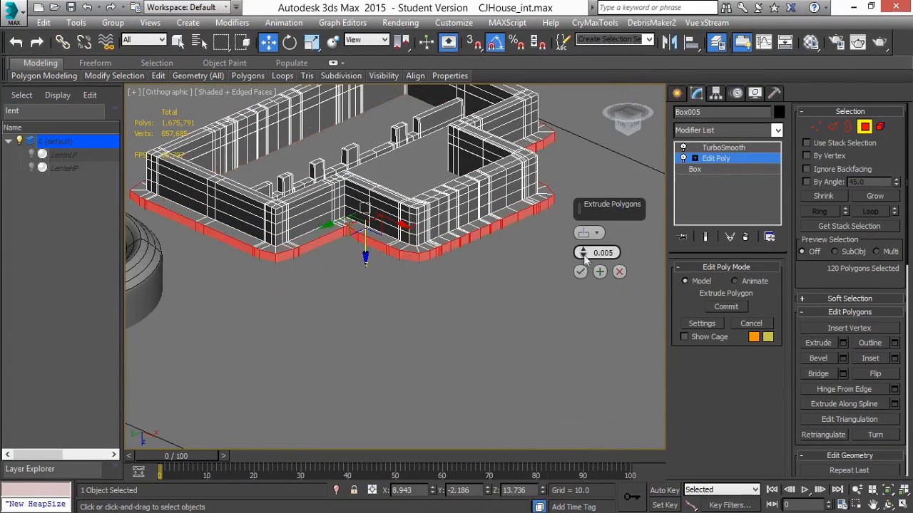
pyautogui.click(581, 271)
# - Examine the smoothed T-shaped box with its flared base beside the AudioIn ring in shaded view
pyautogui.click(724, 147)
pyautogui.click(735, 159)
pyautogui.click(865, 126)
pyautogui.click(723, 147)
pyautogui.scroll(-5, 570, 221)
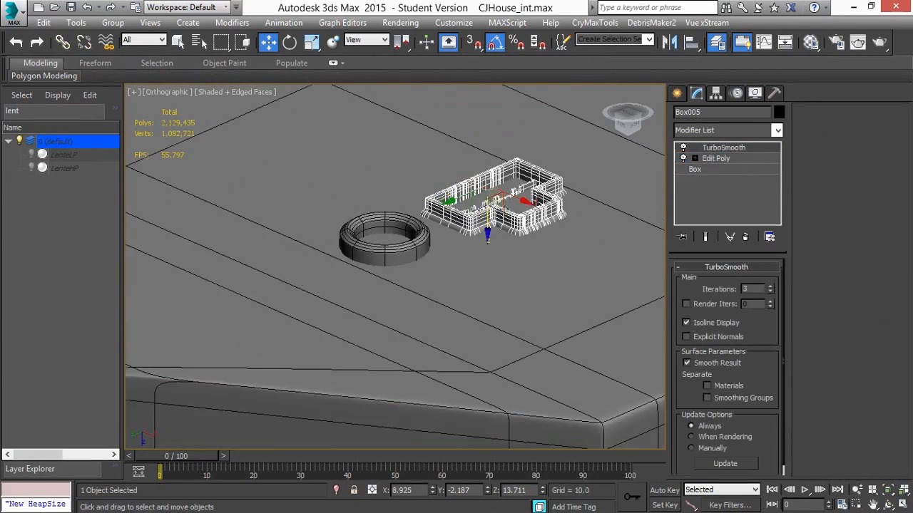
pyautogui.scroll(-3, 564, 207)
pyautogui.click(571, 143)
pyautogui.press('F4')
# - Copy the AudioIn ring and turn the copy to face outward from the camera's side
pyautogui.scroll(-6, 536, 208)
pyautogui.keyDown('alt'); pyautogui.moveTo(535, 208); pyautogui.dragTo(498, 251, button='middle'); pyautogui.keyUp('alt')
pyautogui.scroll(5, 269, 247)
pyautogui.scroll(-5, 268, 247)
pyautogui.keyDown('alt'); pyautogui.moveTo(269, 246); pyautogui.dragTo(355, 243, button='middle'); pyautogui.keyUp('alt')
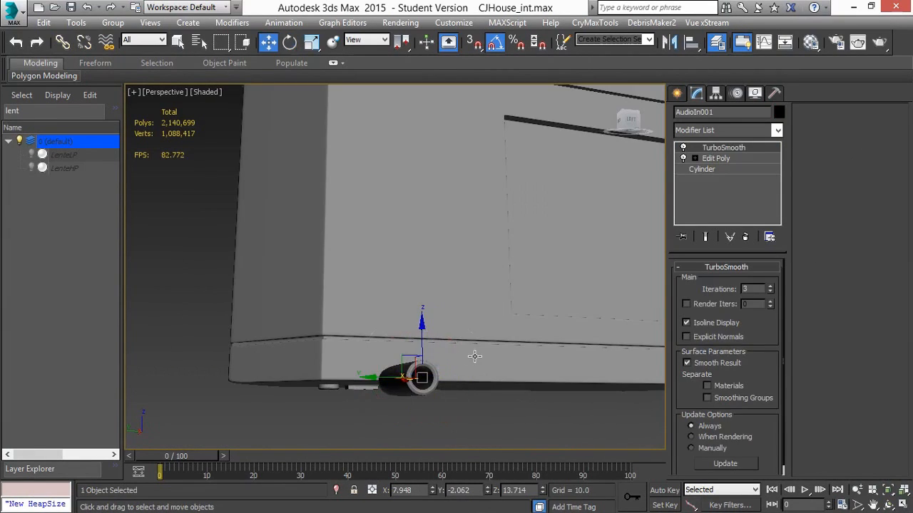
pyautogui.press('l')
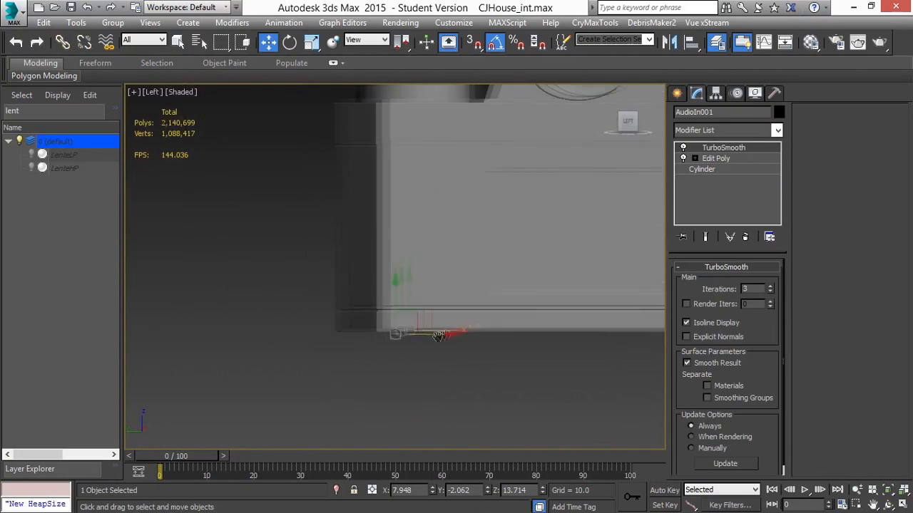
pyautogui.press('p')
# - Position the copied AudioIn ring on the camera's side wall near the lower edge, aligning it in the left view
pyautogui.moveTo(408, 268); pyautogui.dragTo(208, 205)
pyautogui.scroll(-3, 228, 242)
pyautogui.keyDown('alt'); pyautogui.moveTo(235, 271); pyautogui.dragTo(320, 338, button='middle'); pyautogui.keyUp('alt')
pyautogui.click(320, 338)
pyautogui.keyDown('alt'); pyautogui.moveTo(332, 257); pyautogui.dragTo(308, 247, button='middle'); pyautogui.keyUp('alt')
pyautogui.scroll(5, 443, 283)
pyautogui.press('F4')
pyautogui.click(405, 304)
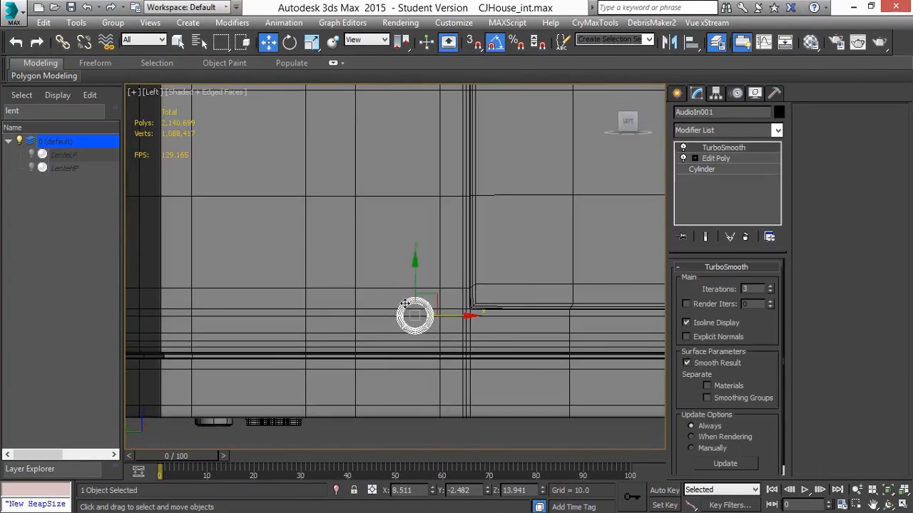
pyautogui.scroll(-5, 423, 260)
pyautogui.click(416, 335)
# - Select the camera body and open its Edit Poly polygons for editing around the raised top
pyautogui.moveTo(418, 312); pyautogui.dragTo(492, 325, button='middle')
pyautogui.press('p')
pyautogui.press('F4')
pyautogui.moveTo(365, 139); pyautogui.dragTo(441, 296, button='middle')
pyautogui.keyDown('alt'); pyautogui.moveTo(441, 295); pyautogui.dragTo(422, 299, button='middle'); pyautogui.keyUp('alt')
pyautogui.moveTo(444, 424); pyautogui.dragTo(452, 343, button='middle')
pyautogui.scroll(3, 442, 343)
pyautogui.keyDown('alt'); pyautogui.moveTo(378, 343); pyautogui.dragTo(435, 295, button='middle'); pyautogui.keyUp('alt')
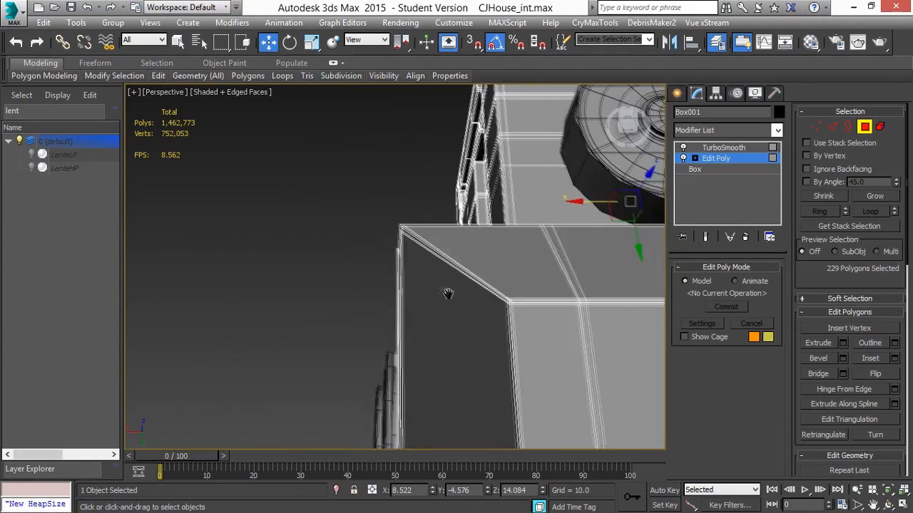
pyautogui.keyDown('alt'); pyautogui.moveTo(444, 298); pyautogui.dragTo(403, 244, button='middle'); pyautogui.keyUp('alt')
# - Insert SwiftLoop edge loops across the camera body's raised top face to frame a rectangular panel
pyautogui.moveTo(178, 80)
pyautogui.click(220, 105)
pyautogui.click(428, 290)
pyautogui.keyDown('alt'); pyautogui.moveTo(429, 288); pyautogui.dragTo(463, 241, button='middle'); pyautogui.keyUp('alt')
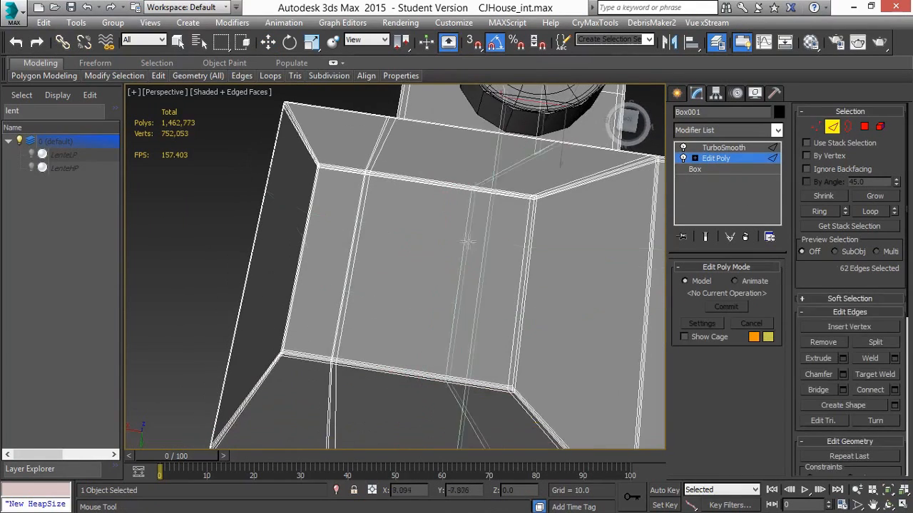
pyautogui.click(864, 126)
pyautogui.moveTo(159, 76)
pyautogui.click(268, 107)
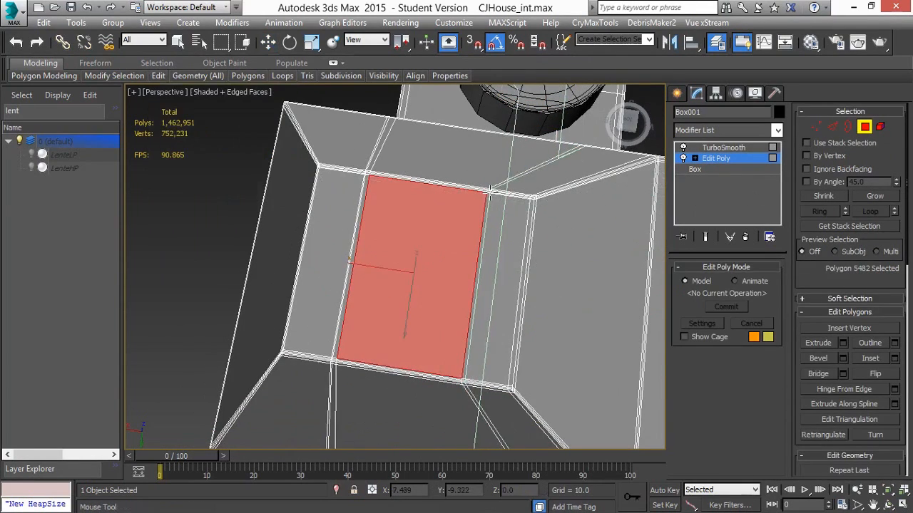
pyautogui.click(487, 204)
# - Select the framed rectangular polygon on the raised top and extrude it inward by -0.015
pyautogui.click(864, 128)
pyautogui.click(412, 285)
pyautogui.keyDown('alt'); pyautogui.moveTo(412, 285); pyautogui.dragTo(450, 246, button='middle'); pyautogui.keyUp('alt')
pyautogui.rightClick(449, 248)
pyautogui.click(336, 274)
pyautogui.keyDown('alt'); pyautogui.moveTo(591, 260); pyautogui.dragTo(613, 254, button='middle'); pyautogui.keyUp('alt')
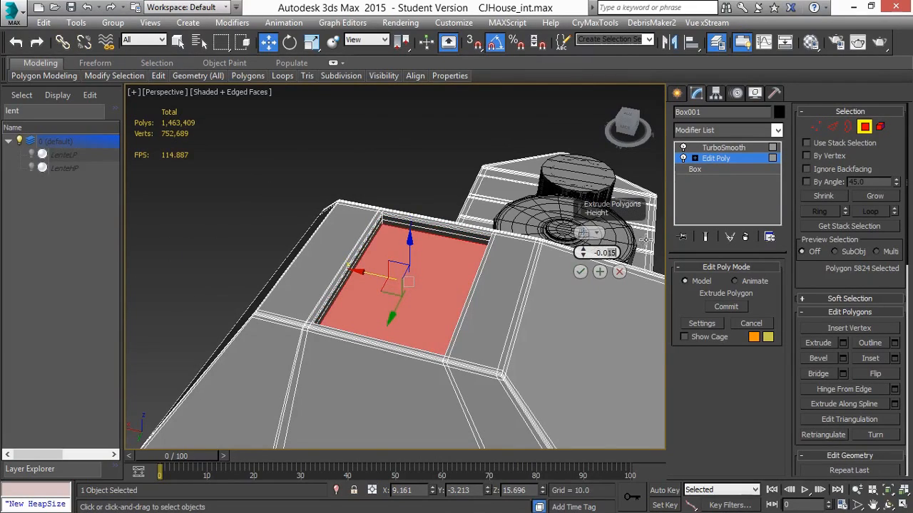
pyautogui.click(580, 272)
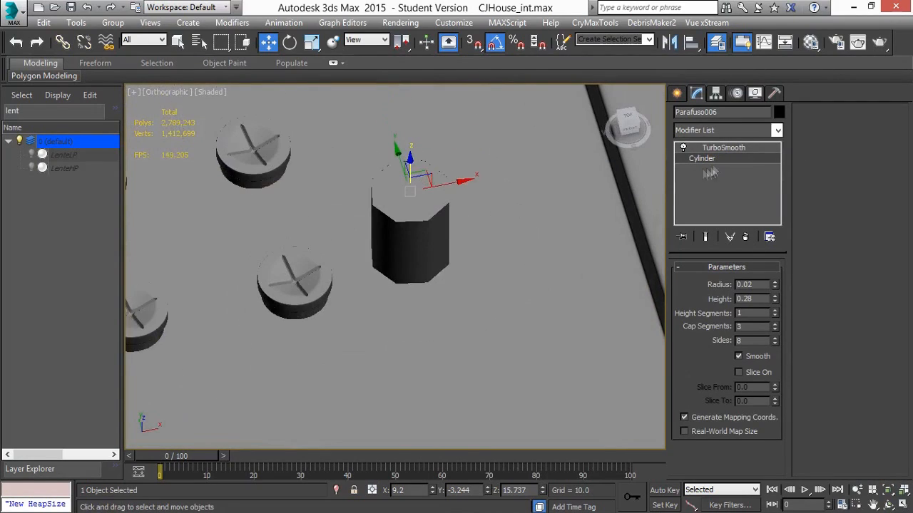
# - Add an Edit Poly modifier between the Cylinder base and TurboSmooth of the Parafuso006 cylinder
pyautogui.click(721, 149)
pyautogui.click(713, 161)
pyautogui.click(732, 133)
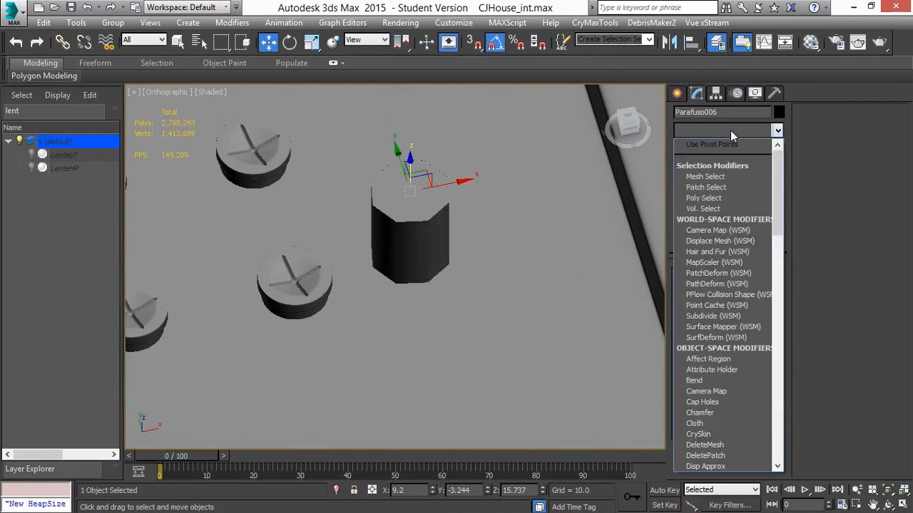
pyautogui.press('e')
pyautogui.press('e')
pyautogui.press('e')
pyautogui.press('Return')
# - Insert SwiftLoop support edges on the Parafuso006 cylinder and return to its TurboSmooth result in shaded view
pyautogui.click(832, 127)
pyautogui.keyDown('alt'); pyautogui.moveTo(584, 171); pyautogui.dragTo(557, 132, button='middle'); pyautogui.keyUp('alt')
pyautogui.moveTo(159, 77)
pyautogui.click(267, 105)
pyautogui.press('F4')
pyautogui.click(832, 128)
pyautogui.click(723, 147)
pyautogui.keyDown('alt'); pyautogui.moveTo(456, 213); pyautogui.dragTo(524, 285, button='middle'); pyautogui.keyUp('alt')
# - Increase the base radius of the smoothed cylinder beside the screws while comparing them in the top view
pyautogui.click(389, 233)
pyautogui.scroll(-5, 390, 232)
pyautogui.click(432, 223)
pyautogui.scroll(5, 439, 231)
pyautogui.press('p')
pyautogui.press('t')
pyautogui.scroll(4, 539, 301)
pyautogui.click(716, 159)
pyautogui.click(703, 169)
pyautogui.click(775, 283)
# - Insert SwiftLoop edge loops on the recessed top panel around the screws and the round button
pyautogui.scroll(-5, 474, 302)
pyautogui.scroll(-3, 466, 303)
pyautogui.keyDown('alt'); pyautogui.moveTo(468, 305); pyautogui.dragTo(523, 212, button='middle'); pyautogui.keyUp('alt')
pyautogui.press('t')
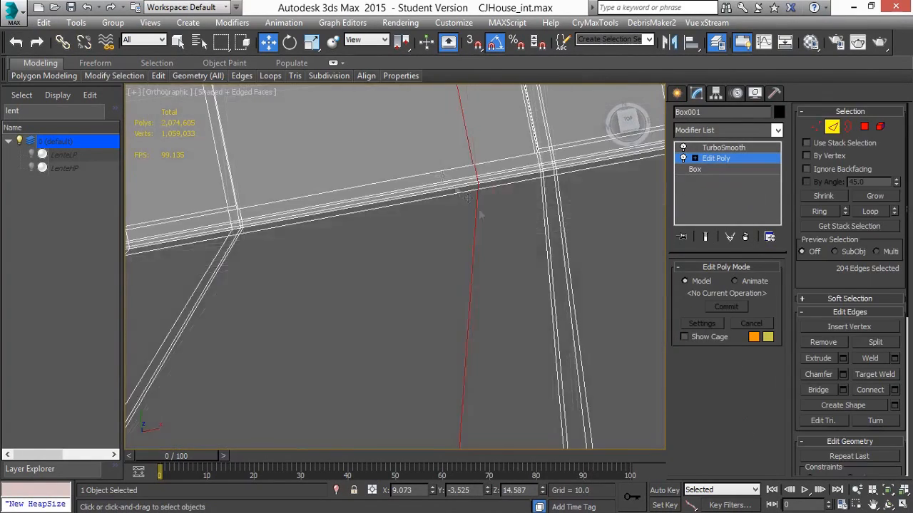
pyautogui.moveTo(507, 255); pyautogui.dragTo(556, 442, button='middle')
pyautogui.scroll(2, 508, 255)
pyautogui.scroll(-2, 420, 359)
pyautogui.moveTo(420, 359); pyautogui.dragTo(367, 245, button='middle')
pyautogui.moveTo(158, 76)
pyautogui.click(266, 111)
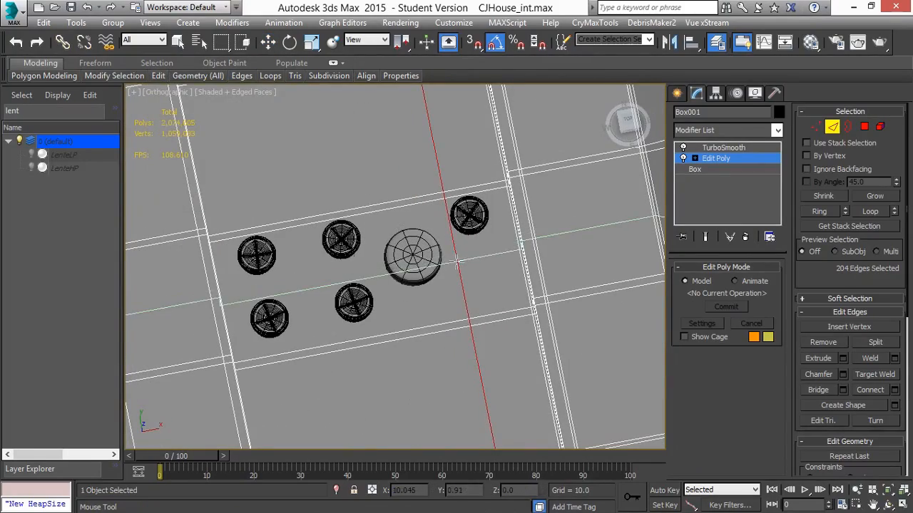
# - Extrude the three polygons beneath the screws and round button upward into a raised plate, then restore TurboSmooth
pyautogui.press('4')
pyautogui.click(488, 231)
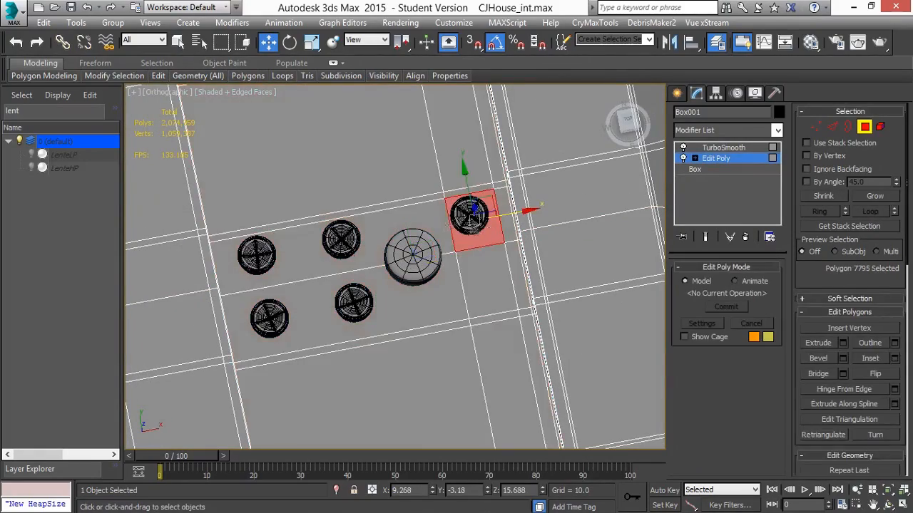
pyautogui.keyDown('alt'); pyautogui.moveTo(428, 273); pyautogui.dragTo(413, 251, button='middle'); pyautogui.keyUp('alt')
pyautogui.rightClick(411, 259)
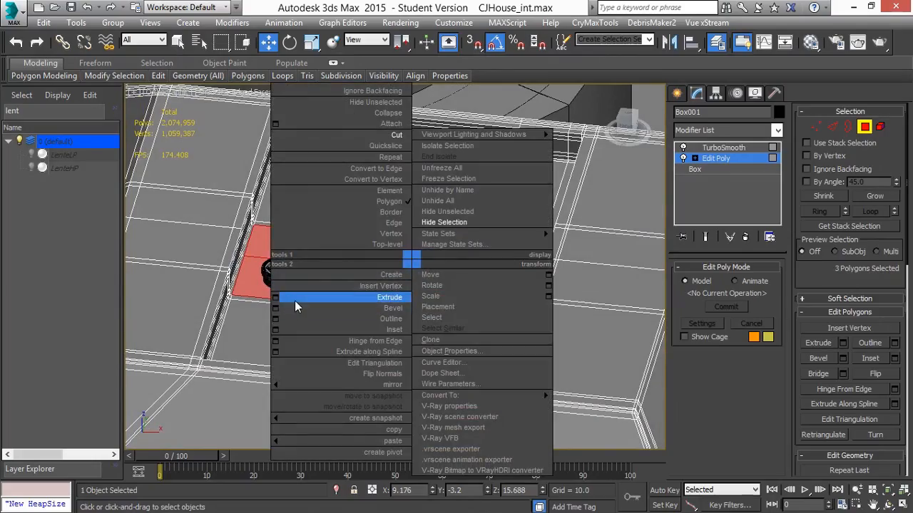
pyautogui.click(278, 298)
pyautogui.moveTo(552, 265)
pyautogui.keyDown('alt'); pyautogui.mouseDown(button='middle')
pyautogui.moveTo(548, 244)
pyautogui.moveTo(553, 288)
pyautogui.moveTo(548, 283)
pyautogui.mouseUp(button='middle'); pyautogui.keyUp('alt')
pyautogui.keyDown('alt'); pyautogui.moveTo(487, 297); pyautogui.dragTo(495, 311, button='middle'); pyautogui.keyUp('alt')
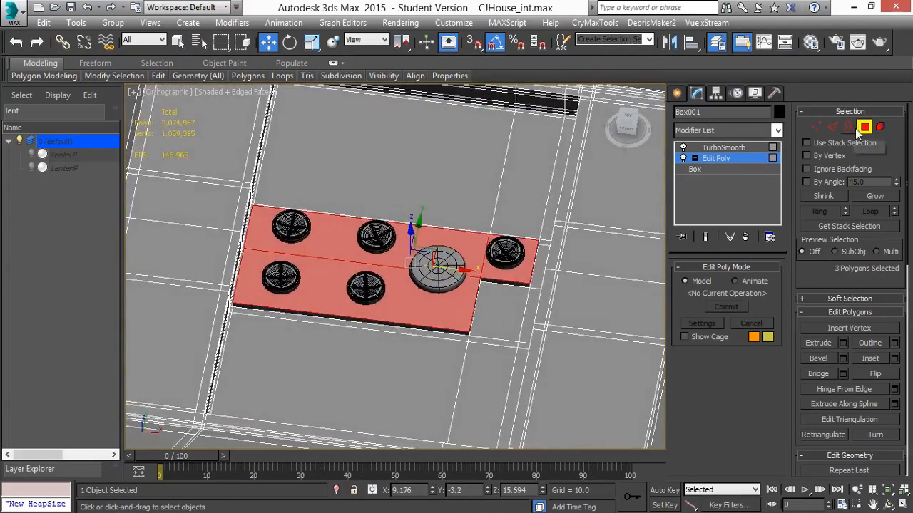
pyautogui.click(864, 127)
pyautogui.click(723, 148)
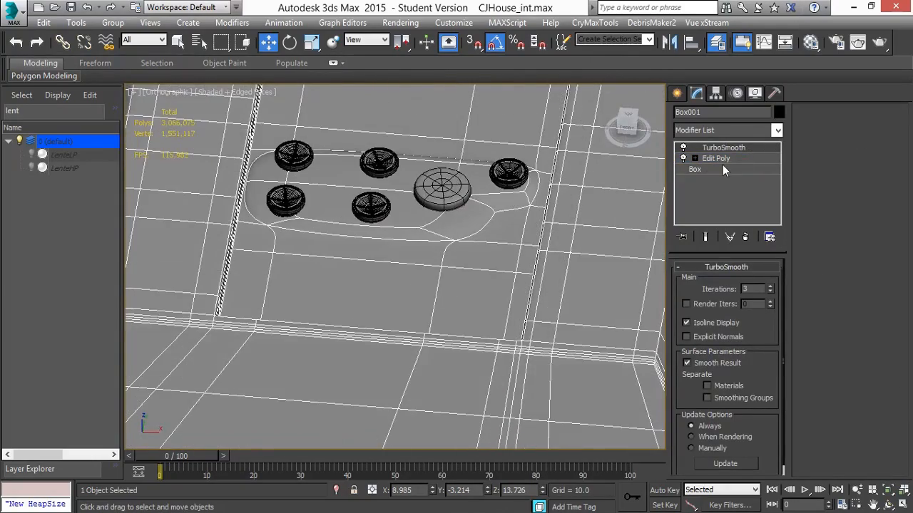
# - Extrude the raised plate's three top polygons slightly once more to support its smoothed edge
pyautogui.click(719, 159)
pyautogui.click(864, 127)
pyautogui.keyDown('alt'); pyautogui.moveTo(516, 250); pyautogui.dragTo(492, 230, button='middle'); pyautogui.keyUp('alt')
pyautogui.scroll(4, 486, 249)
pyautogui.rightClick(457, 249)
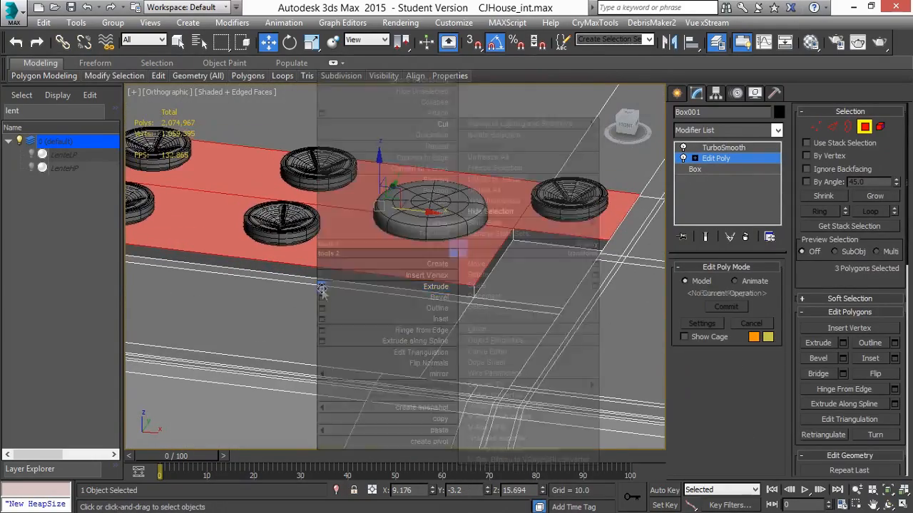
pyautogui.click(321, 288)
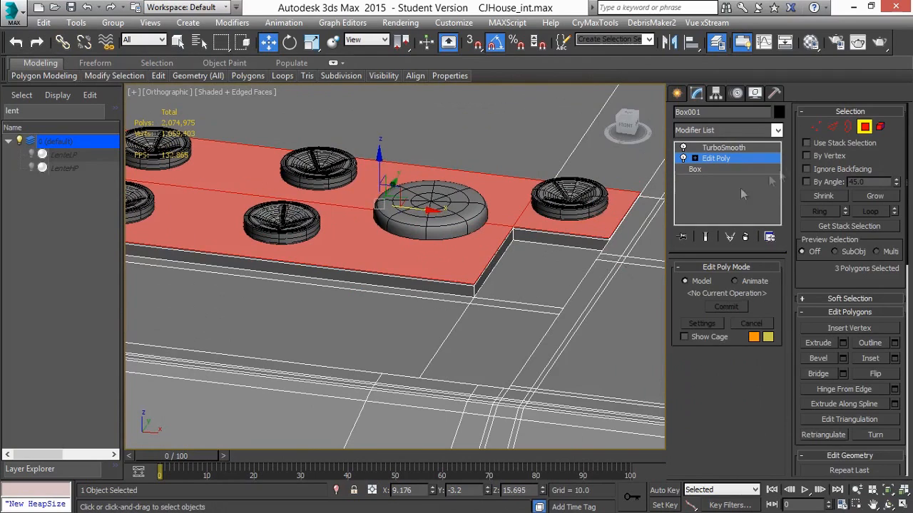
# - Add supporting edges across the raised plate by connecting its edges, and return to the TurboSmooth result
pyautogui.press('2')
pyautogui.rightClick(429, 217)
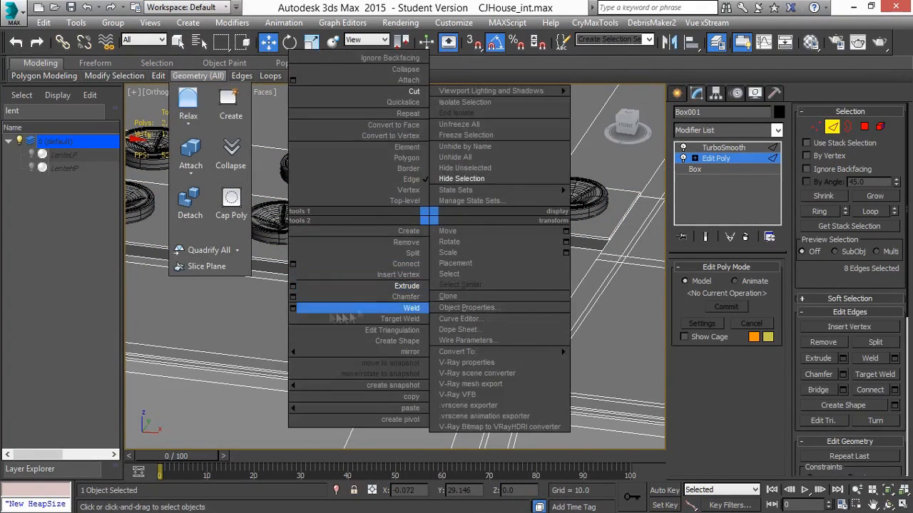
pyautogui.click(292, 264)
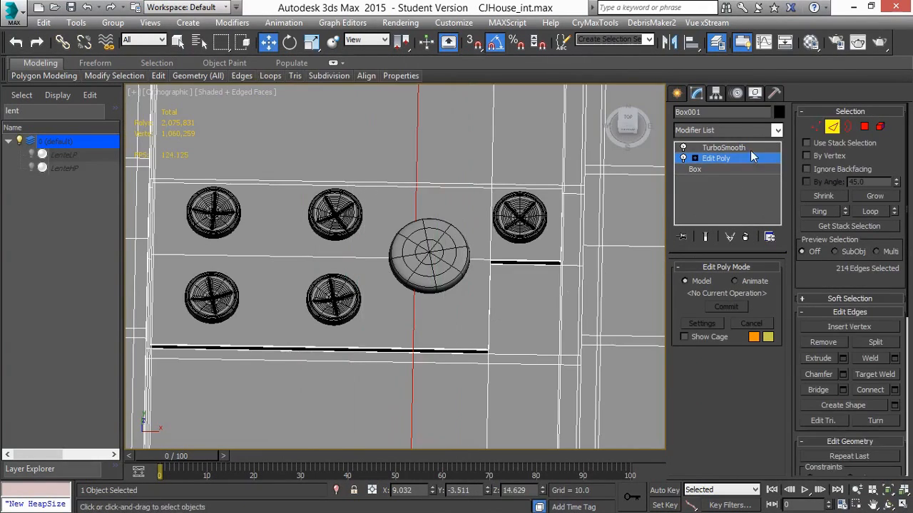
pyautogui.click(723, 147)
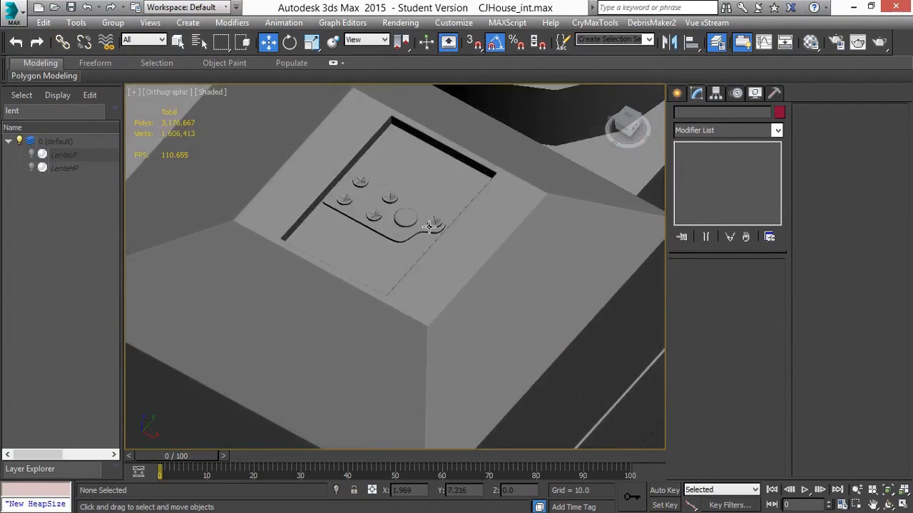
pyautogui.scroll(4, 431, 225)
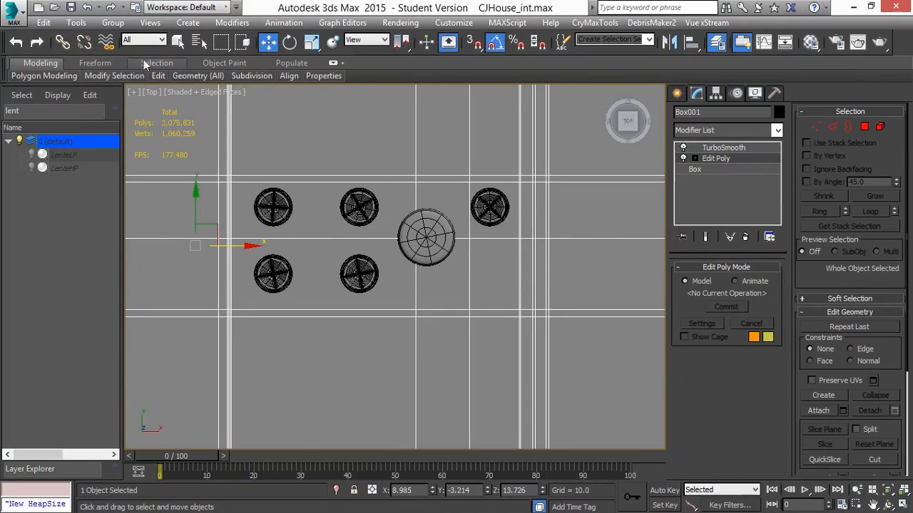
# - Insert SwiftLoop edge loops beneath the lone screw in the top view to frame a small square
pyautogui.moveTo(158, 76)
pyautogui.click(267, 107)
pyautogui.click(629, 274)
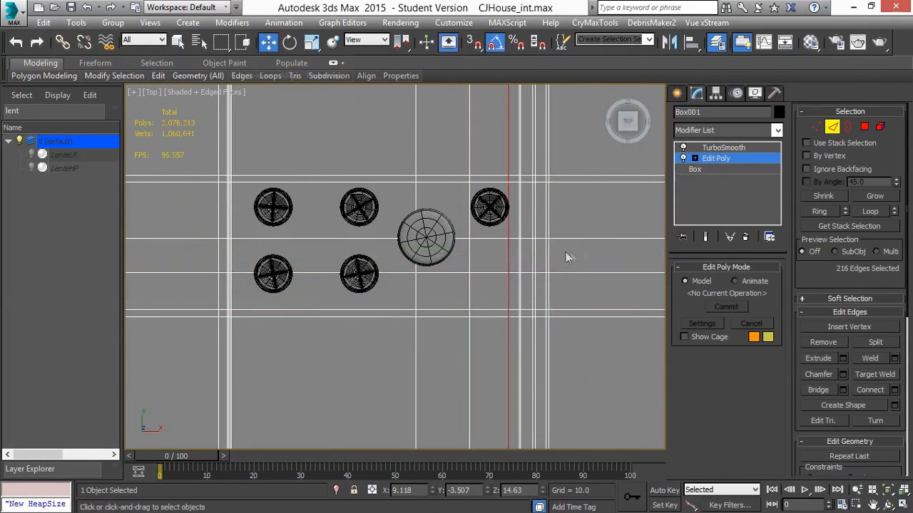
pyautogui.press('4')
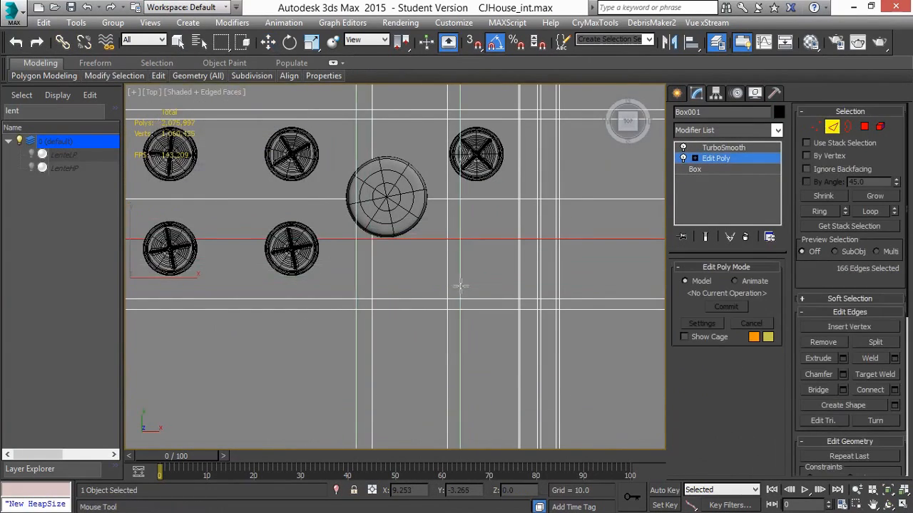
# - Recess the small square polygon near the lone screw with successive inward Local Normal extrusions, ending with -0.002
pyautogui.click(864, 127)
pyautogui.click(491, 264)
pyautogui.keyDown('alt'); pyautogui.moveTo(492, 300); pyautogui.dragTo(509, 273, button='middle'); pyautogui.keyUp('alt')
pyautogui.scroll(4, 509, 273)
pyautogui.rightClick(486, 259)
pyautogui.click(348, 297)
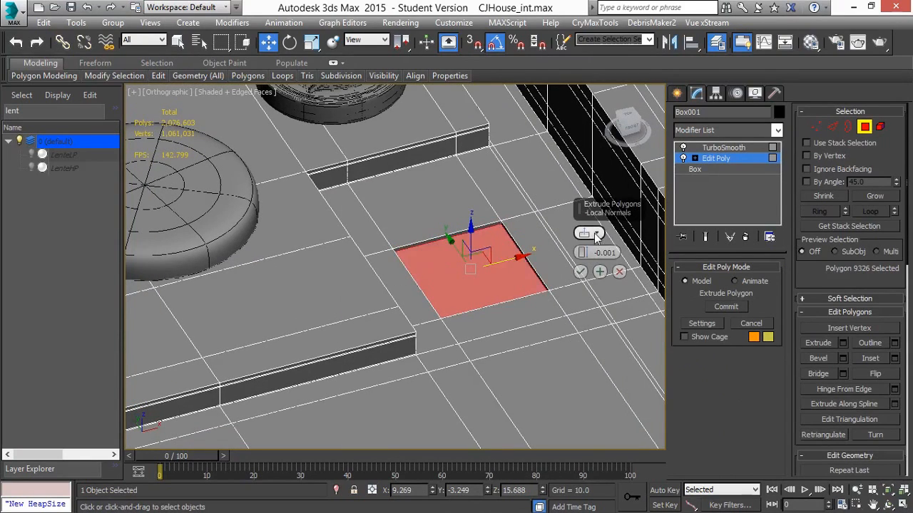
pyautogui.moveTo(582, 255); pyautogui.dragTo(582, 261)
pyautogui.keyDown('alt'); pyautogui.moveTo(530, 243); pyautogui.dragTo(527, 266, button='middle'); pyautogui.keyUp('alt')
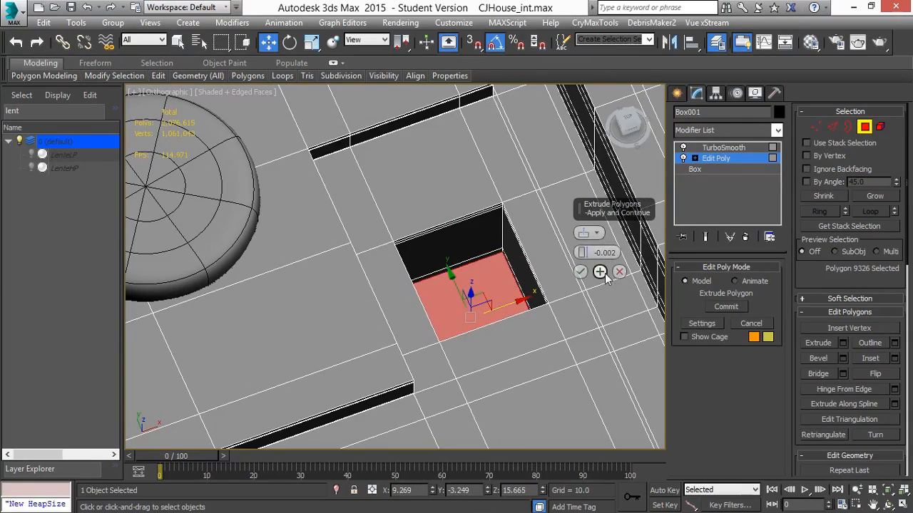
pyautogui.keyDown('alt'); pyautogui.moveTo(545, 288); pyautogui.dragTo(567, 279, button='middle'); pyautogui.keyUp('alt')
# - Examine the smoothed top panel with its raised plate and small square recess
pyautogui.click(719, 148)
pyautogui.scroll(3, 533, 261)
pyautogui.scroll(-4, 533, 261)
pyautogui.scroll(2, 408, 274)
pyautogui.keyDown('alt'); pyautogui.moveTo(456, 300); pyautogui.dragTo(401, 257, button='middle'); pyautogui.keyUp('alt')
pyautogui.scroll(-5, 401, 257)
pyautogui.scroll(5, 428, 273)
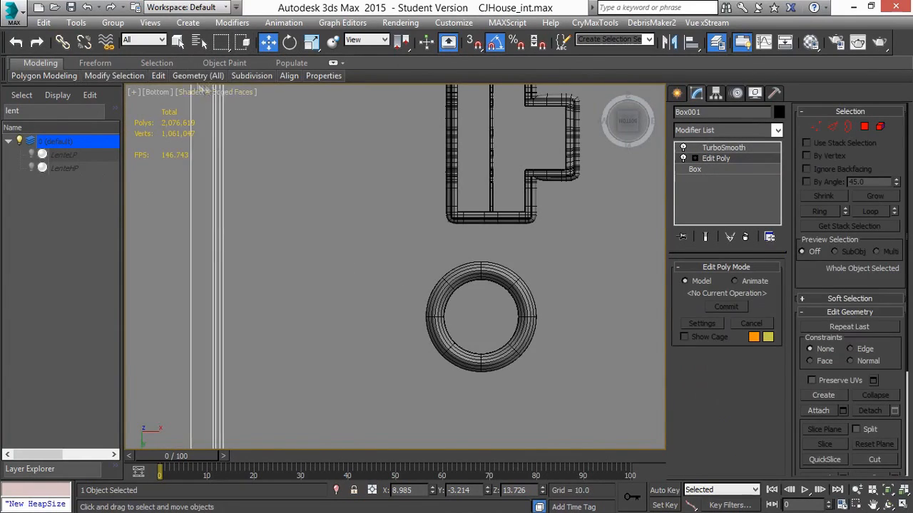
# - Insert SwiftLoop edge loops into the camera's underside around the AudioIn ring in the bottom view
pyautogui.moveTo(159, 76)
pyautogui.click(267, 107)
pyautogui.moveTo(479, 322); pyautogui.dragTo(404, 308, button='middle')
pyautogui.moveTo(403, 247); pyautogui.dragTo(260, 220, button='middle')
pyautogui.click(474, 239)
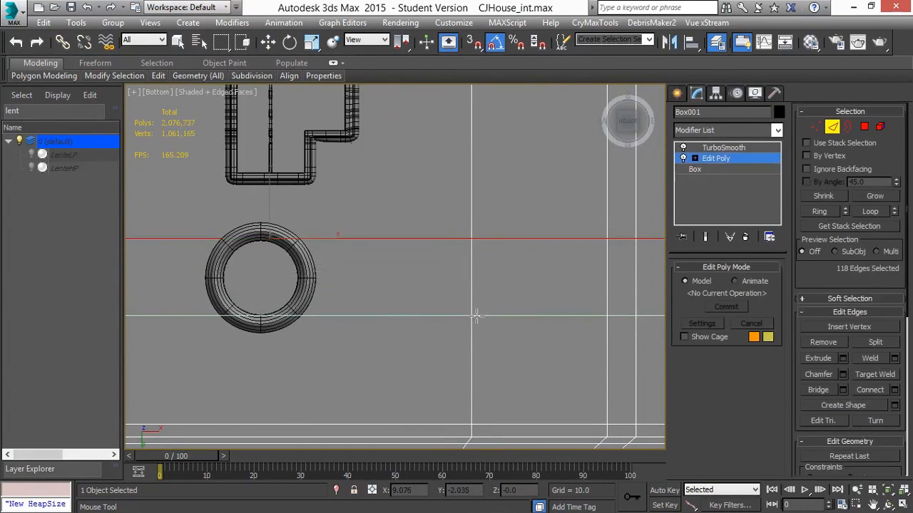
pyautogui.click(225, 239)
pyautogui.press('w')
pyautogui.moveTo(225, 239); pyautogui.dragTo(286, 246, button='middle')
# - Select the square polygon inside the underside's AudioIn ring and apply two shallow inward extrusions
pyautogui.press('4')
pyautogui.click(318, 299)
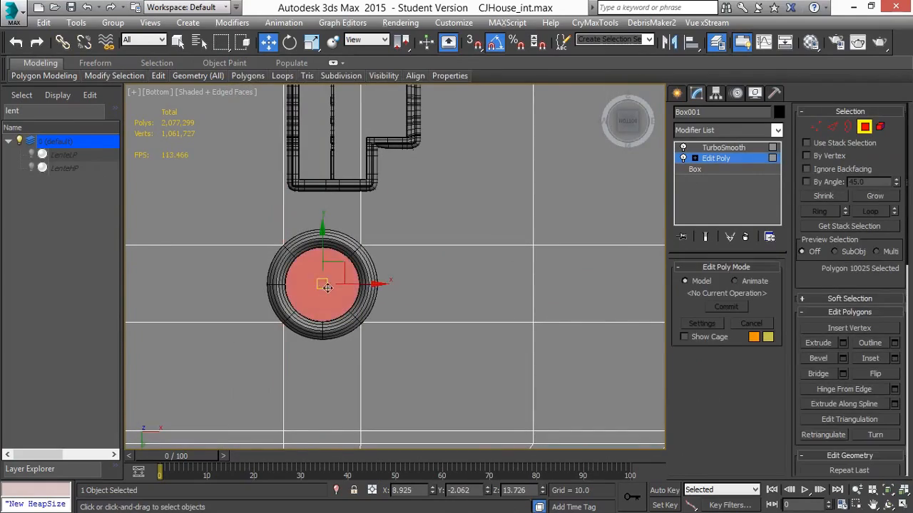
pyautogui.keyDown('alt'); pyautogui.moveTo(318, 303); pyautogui.dragTo(342, 287, button='middle'); pyautogui.keyUp('alt')
pyautogui.scroll(4, 341, 287)
pyautogui.rightClick(380, 240)
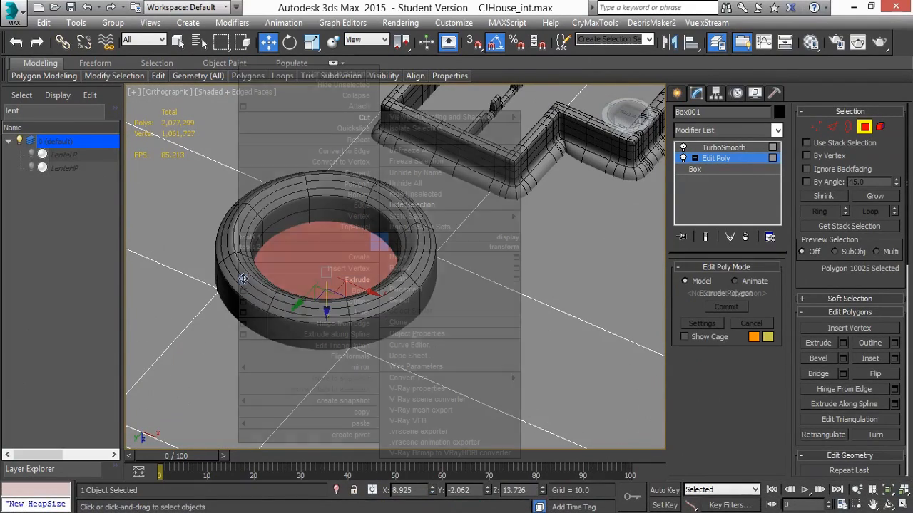
pyautogui.click(244, 282)
pyautogui.click(599, 272)
pyautogui.click(598, 273)
# - Extrude the AudioIn polygon deeper into the body and close the recess with final extrusions of -0.002
pyautogui.moveTo(584, 256); pyautogui.dragTo(584, 261)
pyautogui.press('F3')
pyautogui.moveTo(400, 293)
pyautogui.keyDown('alt'); pyautogui.mouseDown(button='middle')
pyautogui.moveTo(385, 323)
pyautogui.moveTo(410, 299)
pyautogui.mouseUp(button='middle'); pyautogui.keyUp('alt')
pyautogui.click(601, 275)
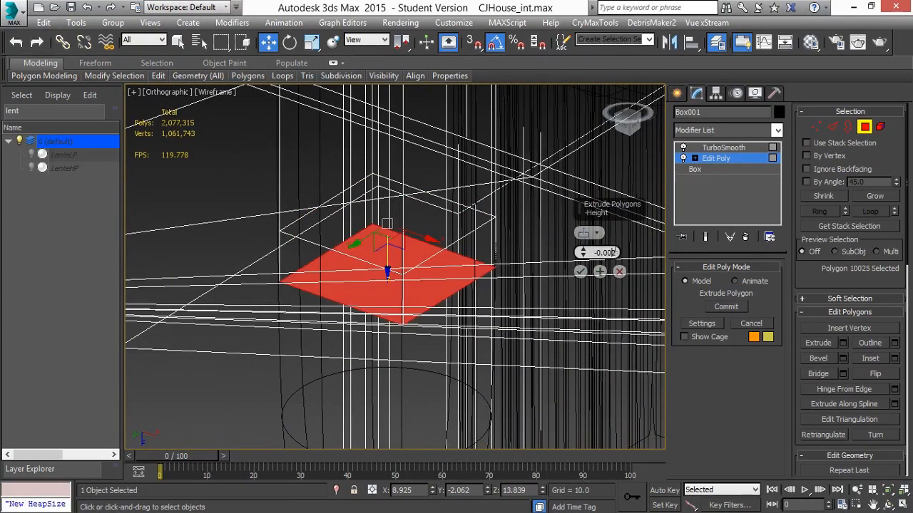
pyautogui.click(601, 273)
pyautogui.click(580, 272)
# - Examine the smoothed recess inside the AudioIn ring and the next small ring on the camera body
pyautogui.scroll(-3, 430, 319)
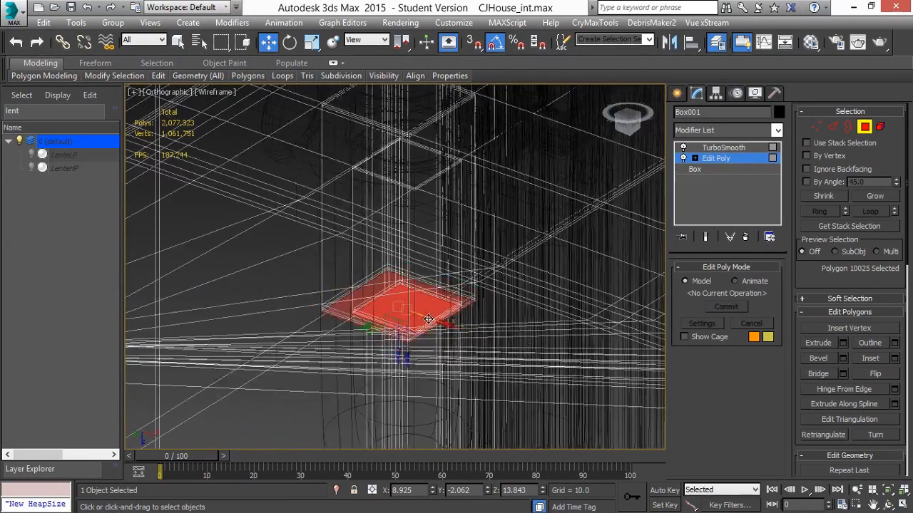
pyautogui.keyDown('alt'); pyautogui.moveTo(430, 320); pyautogui.dragTo(435, 292, button='middle'); pyautogui.keyUp('alt')
pyautogui.click(723, 147)
pyautogui.press('F3')
pyautogui.keyDown('alt'); pyautogui.moveTo(434, 178); pyautogui.dragTo(412, 247, button='middle'); pyautogui.keyUp('alt')
pyautogui.scroll(5, 413, 247)
pyautogui.scroll(-6, 413, 246)
pyautogui.click(298, 278)
pyautogui.keyDown('alt'); pyautogui.moveTo(297, 278); pyautogui.dragTo(306, 349, button='middle'); pyautogui.keyUp('alt')
pyautogui.scroll(2, 444, 218)
pyautogui.moveTo(351, 282); pyautogui.dragTo(449, 207, button='middle')
# - Select the square polygon inside the small ring near the camera body's lower edge and extrude it by -0.001
pyautogui.press('w')
pyautogui.click(720, 159)
pyautogui.press('4')
pyautogui.moveTo(410, 287); pyautogui.dragTo(431, 256, button='middle')
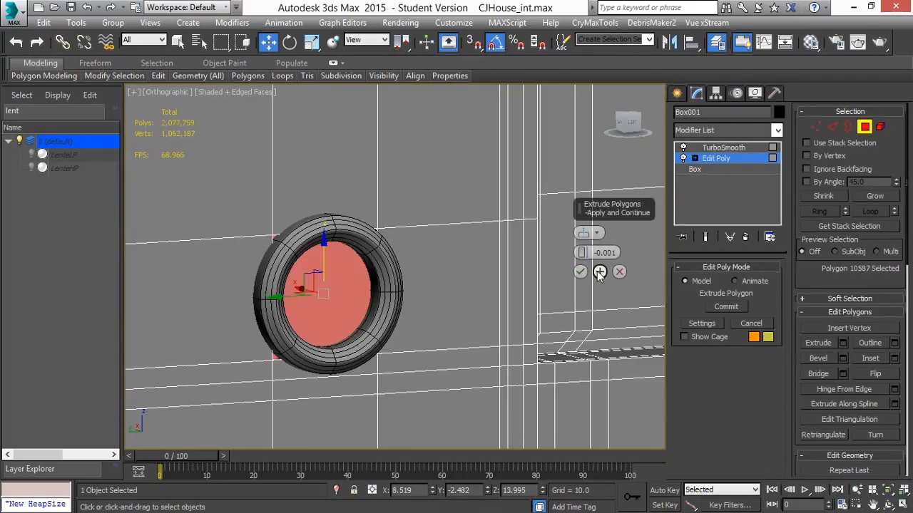
# - Extrude the small ring's inner polygon inward by -0.277 to form a deep hole, checking the depth in wireframe
pyautogui.moveTo(582, 256); pyautogui.dragTo(582, 262)
pyautogui.keyDown('alt'); pyautogui.moveTo(431, 303); pyautogui.dragTo(492, 332, button='middle'); pyautogui.keyUp('alt')
pyautogui.press('F3')
pyautogui.moveTo(401, 358); pyautogui.dragTo(656, 400, button='middle')
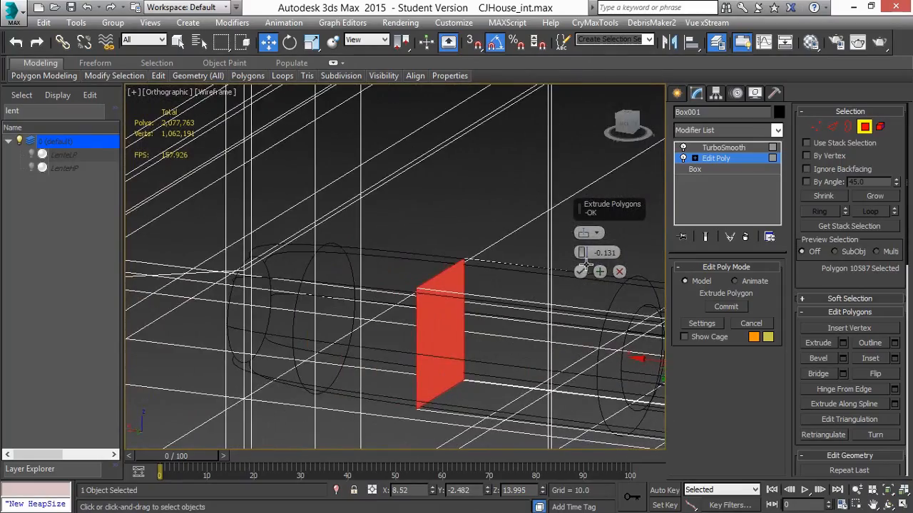
pyautogui.keyDown('alt'); pyautogui.moveTo(238, 333); pyautogui.dragTo(582, 252, button='middle'); pyautogui.keyUp('alt')
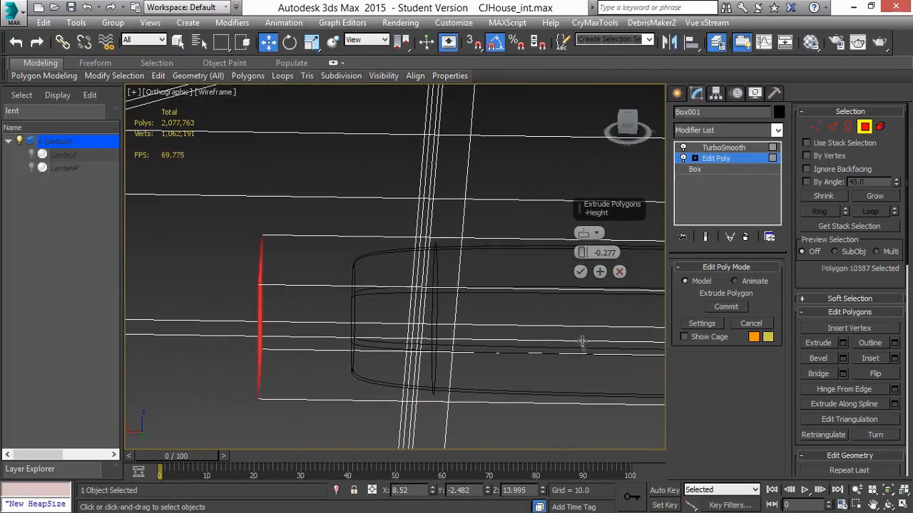
pyautogui.click(581, 272)
pyautogui.click(578, 338)
pyautogui.hotkey('ctrl', 'z')
pyautogui.keyDown('alt'); pyautogui.moveTo(578, 338); pyautogui.dragTo(489, 301, button='middle'); pyautogui.keyUp('alt')
pyautogui.moveTo(489, 301); pyautogui.dragTo(320, 285, button='middle')
pyautogui.rightClick(320, 265)
pyautogui.click(183, 304)
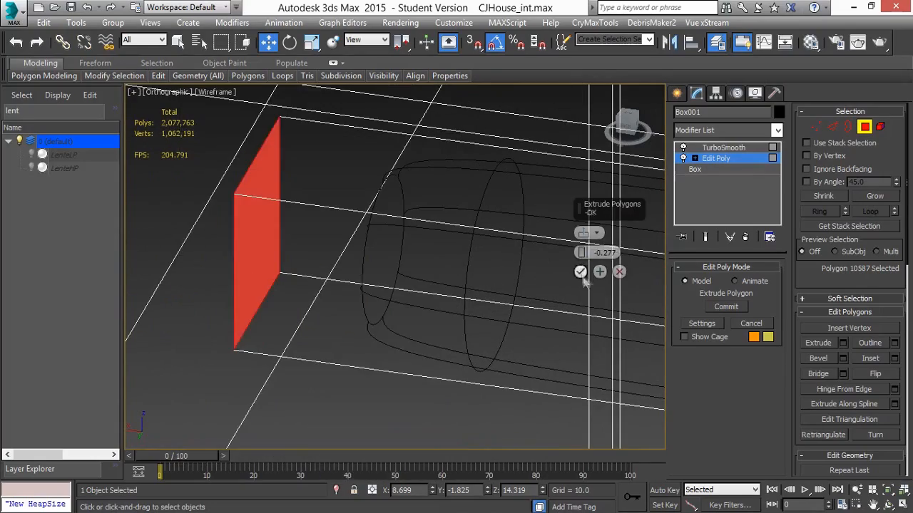
pyautogui.click(581, 272)
# - Examine the smoothed hole in shaded display without edges, and the complete camera in the perspective view
pyautogui.moveTo(582, 271)
pyautogui.mouseDown(button='middle')
pyautogui.moveTo(471, 271)
pyautogui.moveTo(357, 233)
pyautogui.moveTo(421, 249)
pyautogui.mouseUp(button='middle')
pyautogui.click(723, 148)
pyautogui.scroll(-5, 461, 259)
pyautogui.press('F3')
pyautogui.click(463, 404)
pyautogui.scroll(-8, 428, 378)
pyautogui.keyDown('alt'); pyautogui.moveTo(428, 377); pyautogui.dragTo(353, 349, button='middle'); pyautogui.keyUp('alt')
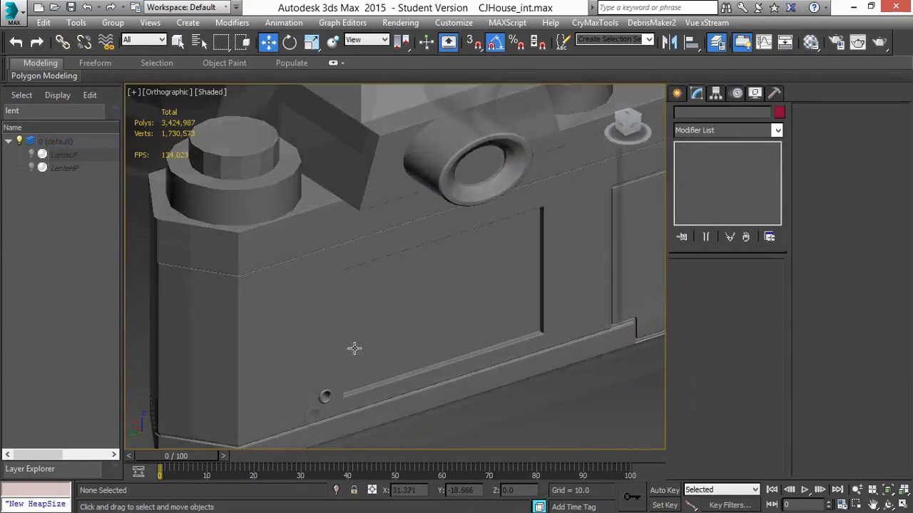
pyautogui.click(322, 375)
pyautogui.keyDown('alt'); pyautogui.moveTo(322, 375); pyautogui.dragTo(348, 378, button='middle'); pyautogui.keyUp('alt')
pyautogui.press('z')
pyautogui.press('p')
pyautogui.scroll(-4, 490, 409)
pyautogui.click(491, 410)
pyautogui.scroll(-5, 490, 410)
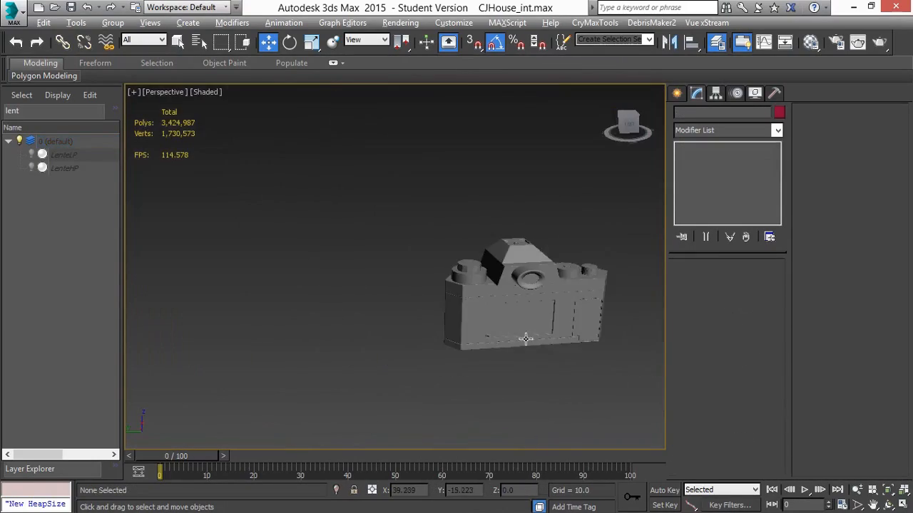
# - Create a box about 3.44 long over the camera's footprint in the top view and add an Edit Poly modifier
pyautogui.keyDown('alt'); pyautogui.moveTo(525, 330); pyautogui.dragTo(418, 279, button='middle'); pyautogui.keyUp('alt')
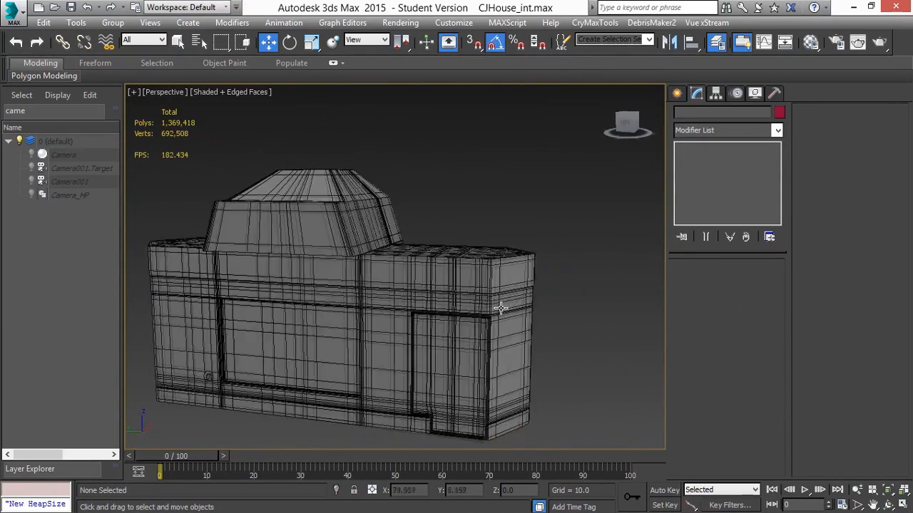
pyautogui.keyDown('alt'); pyautogui.moveTo(497, 305); pyautogui.dragTo(387, 320, button='middle'); pyautogui.keyUp('alt')
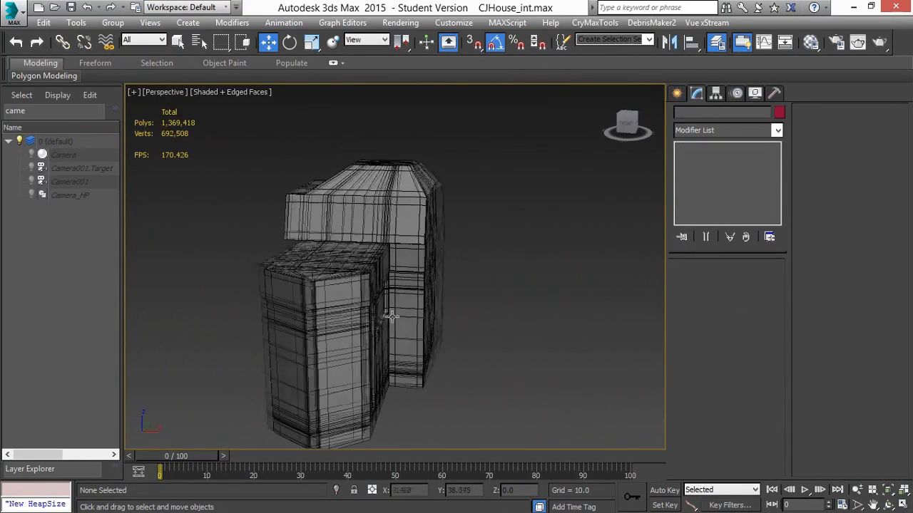
pyautogui.press('t')
pyautogui.click(677, 94)
pyautogui.click(700, 179)
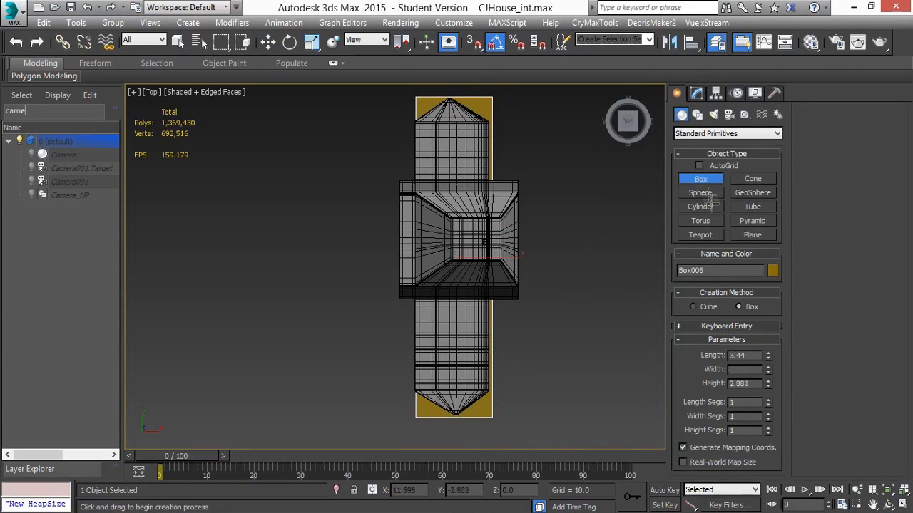
pyautogui.click(696, 93)
pyautogui.click(727, 130)
pyautogui.press('e')
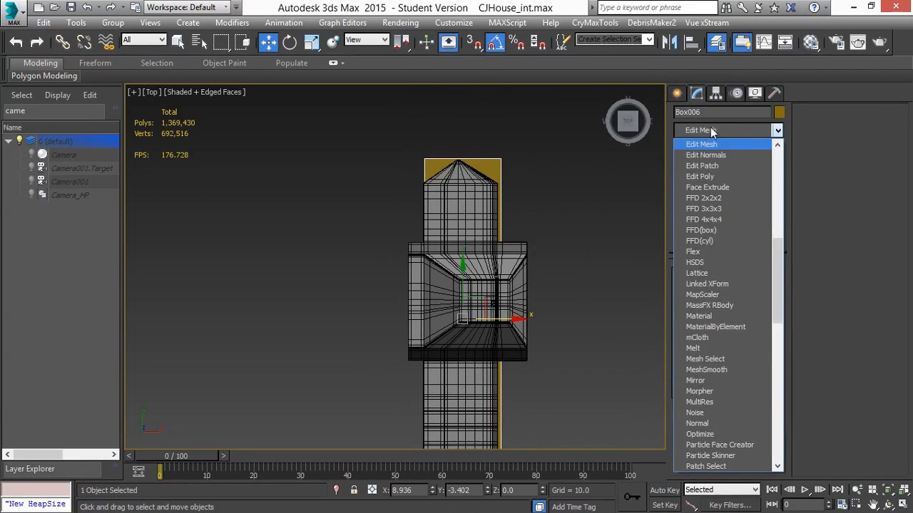
pyautogui.click(725, 184)
# - Align the vertices at both ends of the box with the camera's pointed ends in the top view
pyautogui.press('1')
pyautogui.scroll(4, 442, 164)
pyautogui.moveTo(442, 164); pyautogui.dragTo(440, 216, button='middle')
pyautogui.moveTo(391, 182); pyautogui.dragTo(585, 230)
pyautogui.scroll(6, 467, 207)
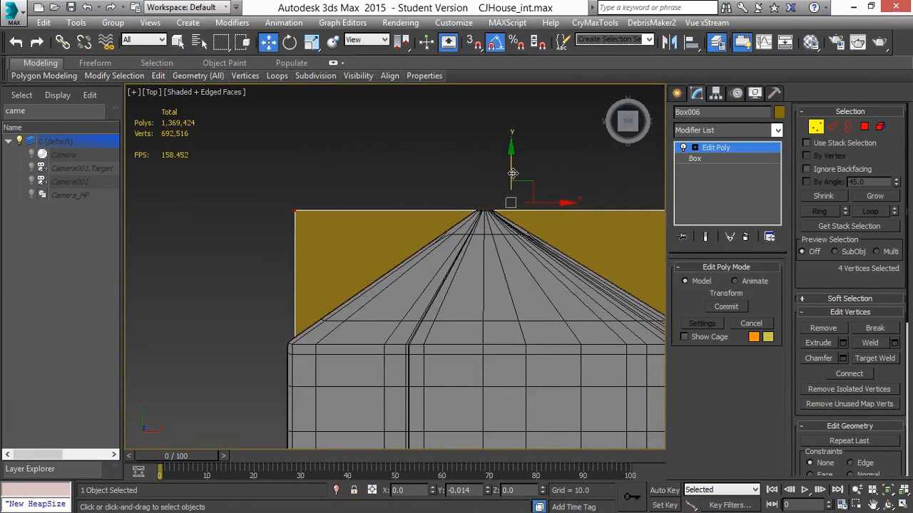
pyautogui.moveTo(520, 171); pyautogui.dragTo(520, 174)
pyautogui.scroll(-6, 493, 209)
pyautogui.moveTo(492, 371); pyautogui.dragTo(386, 143, button='middle')
pyautogui.moveTo(290, 231); pyautogui.dragTo(532, 363)
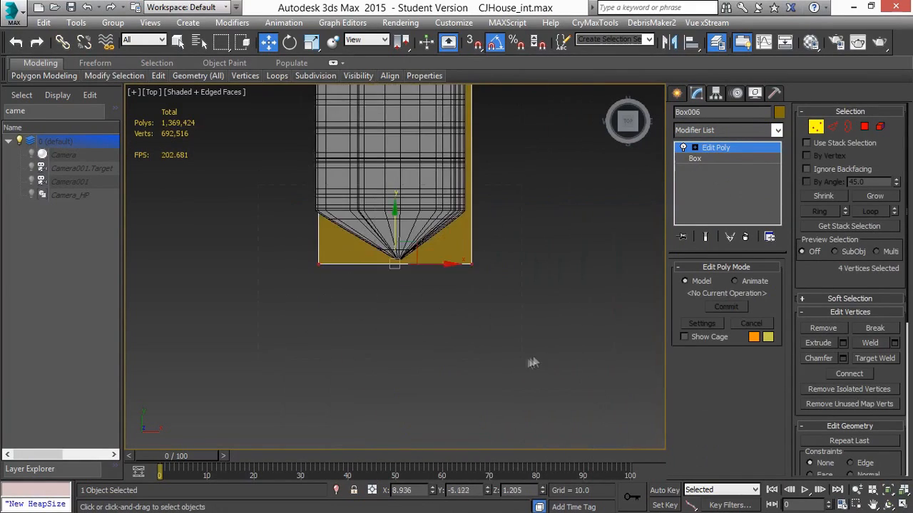
pyautogui.scroll(8, 407, 273)
pyautogui.scroll(-8, 366, 180)
pyautogui.moveTo(365, 179); pyautogui.dragTo(427, 379, button='middle')
# - Insert a SwiftLoop edge loop across the box where the camera's lower end begins to taper
pyautogui.press('2')
pyautogui.scroll(2, 400, 317)
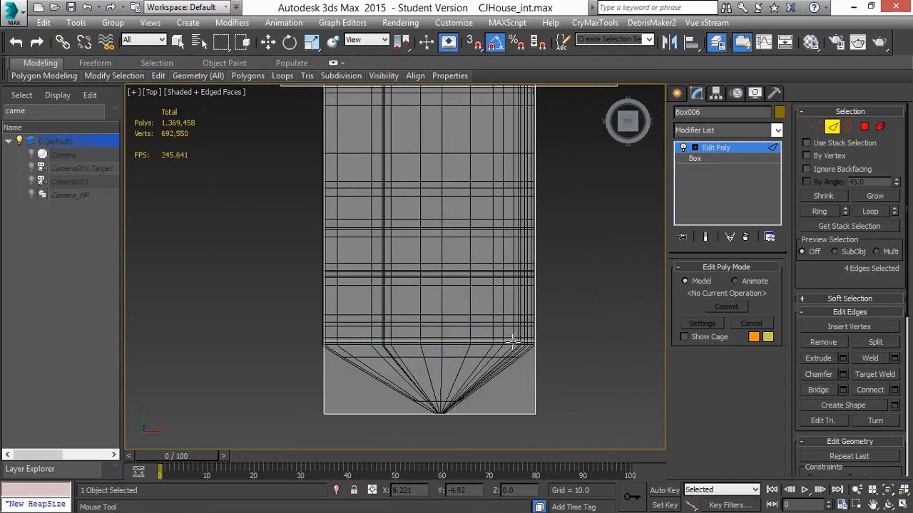
pyautogui.click(503, 344)
pyautogui.press('w')
# - Select the box's end polygon and scale it narrow to form the tapered end
pyautogui.keyDown('alt'); pyautogui.moveTo(503, 344); pyautogui.dragTo(492, 264, button='middle'); pyautogui.keyUp('alt')
pyautogui.press('p')
pyautogui.press('4')
pyautogui.click(427, 348)
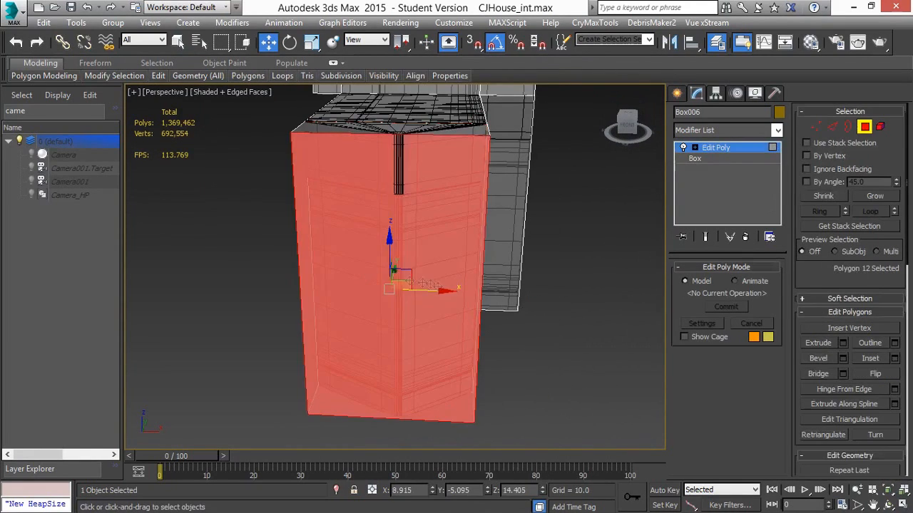
pyautogui.keyDown('alt'); pyautogui.moveTo(397, 270); pyautogui.dragTo(368, 289, button='middle'); pyautogui.keyUp('alt')
pyautogui.press('r')
pyautogui.keyDown('alt'); pyautogui.moveTo(453, 305); pyautogui.dragTo(438, 302, button='middle'); pyautogui.keyUp('alt')
# - Fine-tune the narrowed end polygon's width and position to match the high-poly camera's tip
pyautogui.press('w')
pyautogui.moveTo(439, 302); pyautogui.dragTo(436, 301)
pyautogui.hotkey('ctrl', 'z')
pyautogui.press('t')
pyautogui.press('p')
pyautogui.keyDown('alt'); pyautogui.moveTo(459, 307); pyautogui.dragTo(430, 356, button='middle'); pyautogui.keyUp('alt')
pyautogui.press('r')
pyautogui.moveTo(451, 418); pyautogui.dragTo(449, 417)
pyautogui.keyDown('alt'); pyautogui.moveTo(448, 417); pyautogui.dragTo(413, 288, button='middle'); pyautogui.keyUp('alt')
pyautogui.press('w')
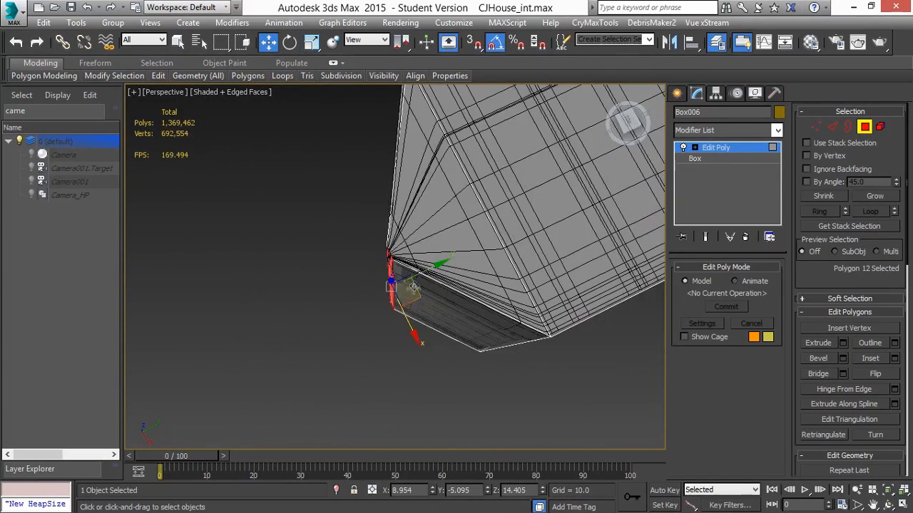
pyautogui.press('t')
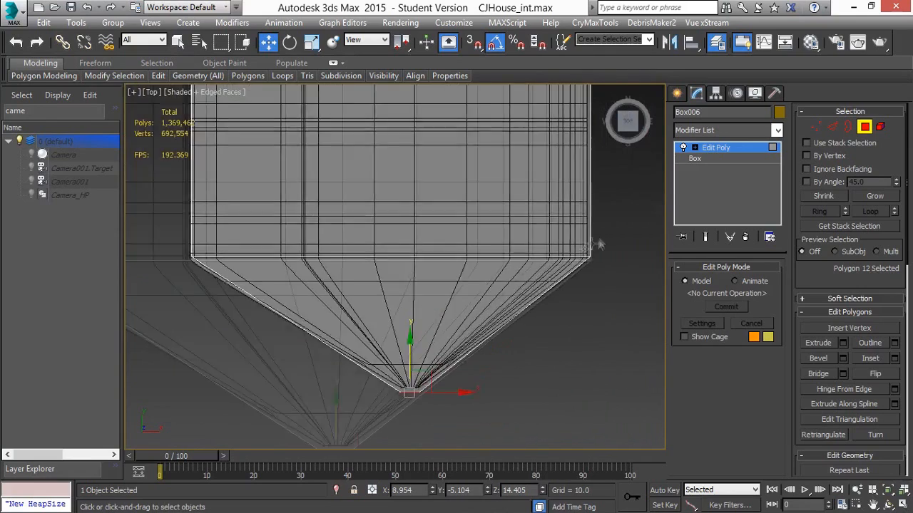
# - Move the four shoulder vertices along Y to match the start of the camera's taper in the top view
pyautogui.press('1')
pyautogui.moveTo(186, 251); pyautogui.dragTo(652, 317)
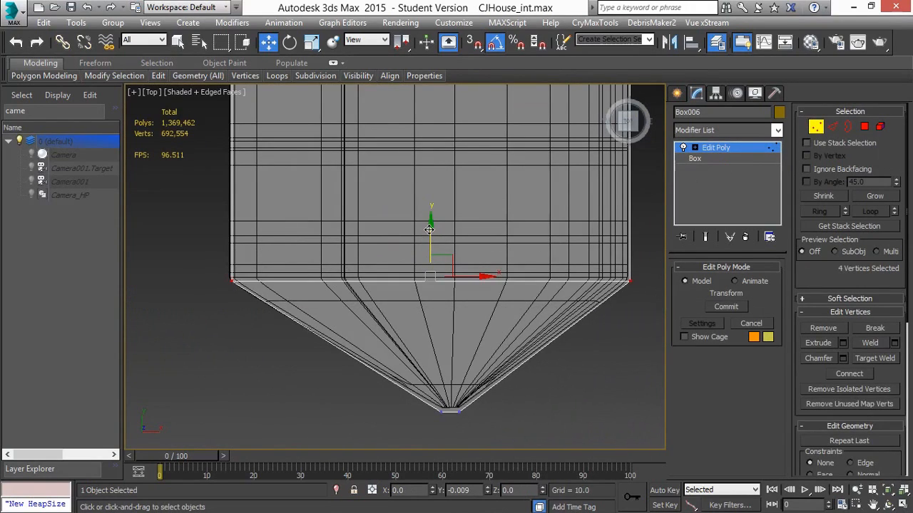
pyautogui.scroll(-5, 293, 325)
pyautogui.click(322, 261)
# - Scale the polygon at the box's opposite end narrow and shift it along X onto the camera's tip
pyautogui.moveTo(322, 260); pyautogui.dragTo(379, 512, button='middle')
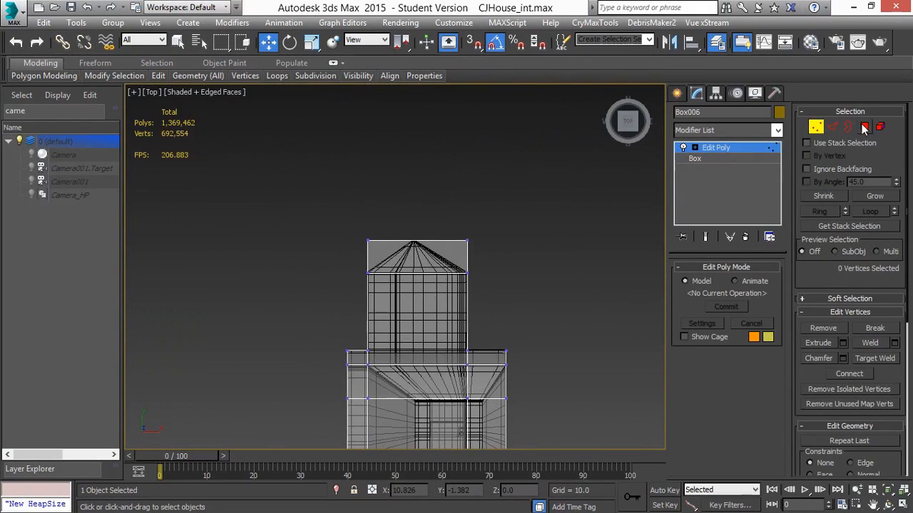
pyautogui.keyDown('alt'); pyautogui.moveTo(324, 266); pyautogui.dragTo(378, 253); pyautogui.keyUp('alt')
pyautogui.scroll(3, 372, 235)
pyautogui.press('r')
pyautogui.press('w')
pyautogui.scroll(4, 424, 277)
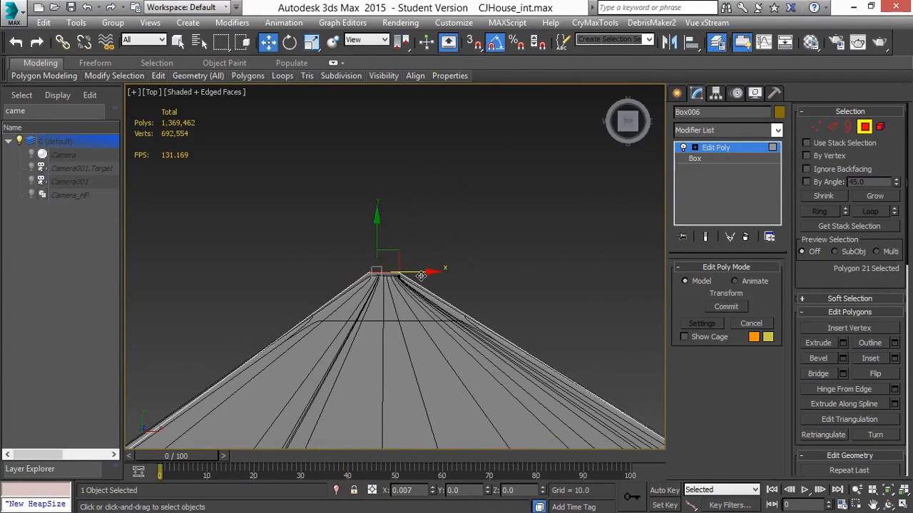
pyautogui.scroll(-6, 421, 284)
pyautogui.press('1')
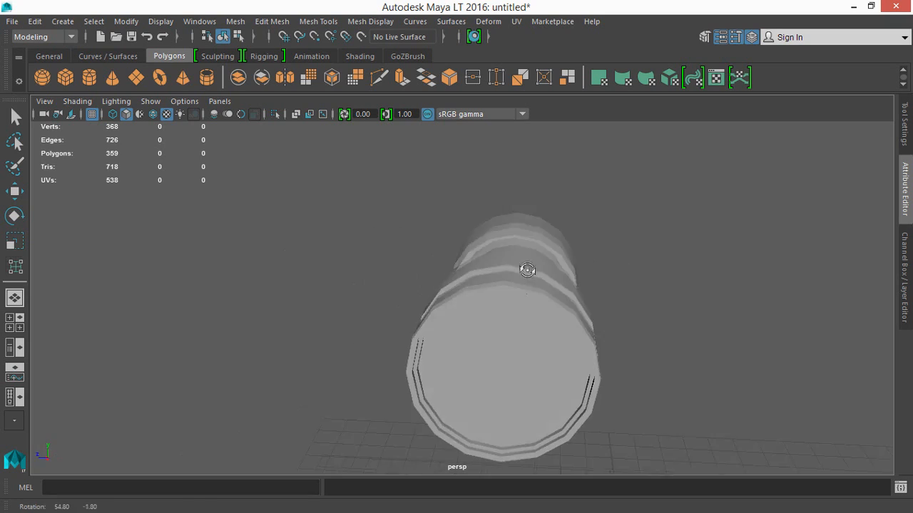
# - In Maya LT, select the LenteLP lens mesh, preview its smoothing, and export it to the Desktop as Teste_Lente.obj
pyautogui.keyDown('alt'); pyautogui.moveTo(527, 270); pyautogui.dragTo(559, 275); pyautogui.keyUp('alt')
pyautogui.click(509, 288)
pyautogui.press('3')
pyautogui.press('1')
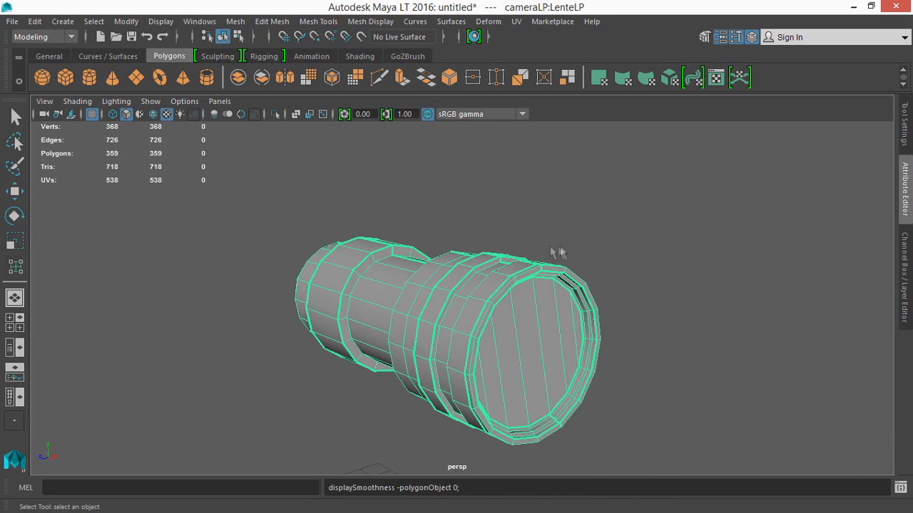
pyautogui.click(12, 21)
pyautogui.click(108, 184)
# - Switch to xNormal, generate the lens's normal and ambient occlusion maps, and close the render preview
pyautogui.hotkey('alt', 'Tab')
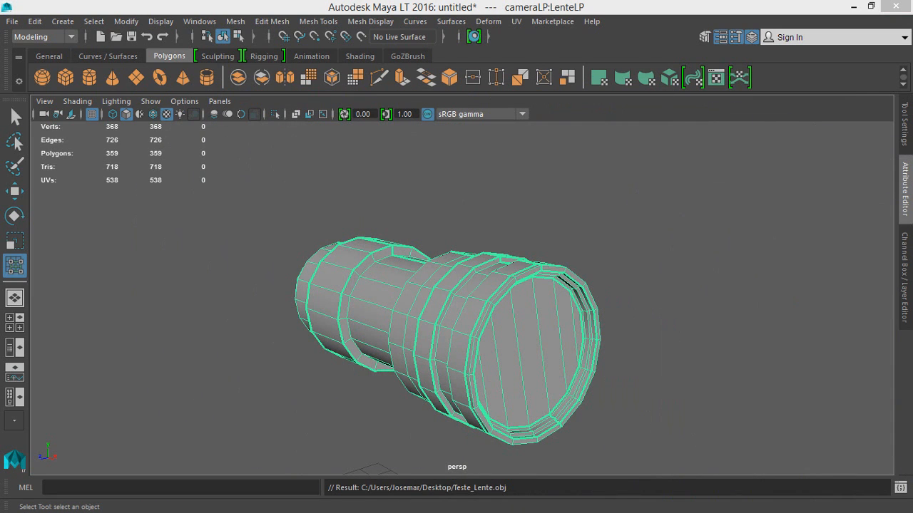
pyautogui.hotkey('alt', 'Tab')
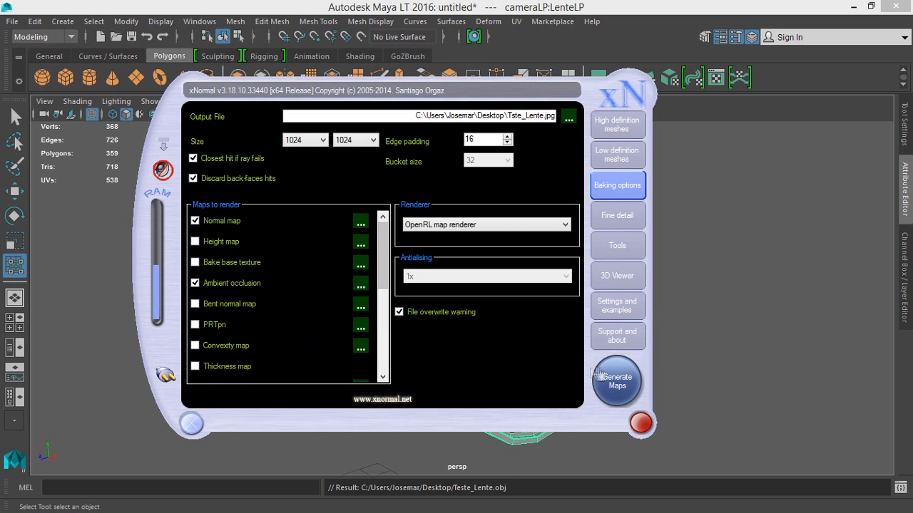
pyautogui.click(617, 382)
pyautogui.click(513, 310)
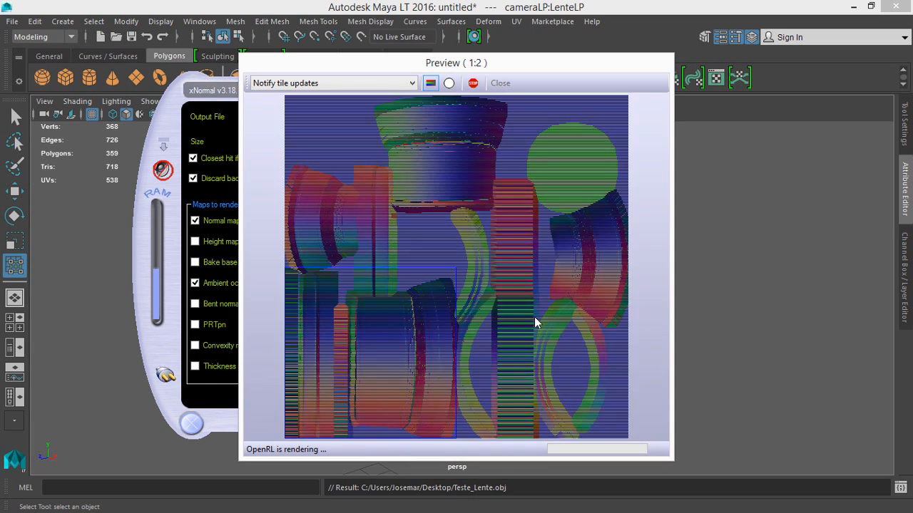
pyautogui.moveTo(509, 70); pyautogui.dragTo(486, 96)
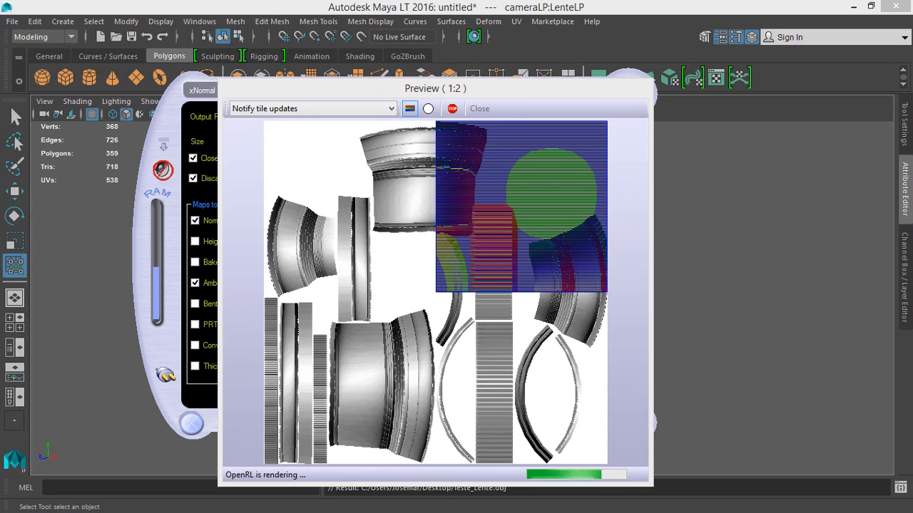
pyautogui.click(479, 108)
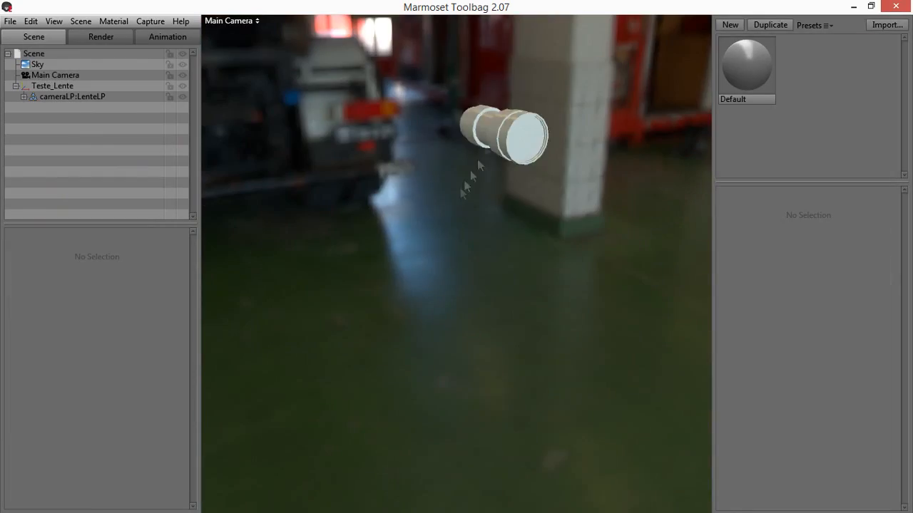
# - In Marmoset Toolbag, load Tste_Lente_normals.jpg as the normal map of the lens's Default material
pyautogui.moveTo(470, 169); pyautogui.dragTo(551, 309)
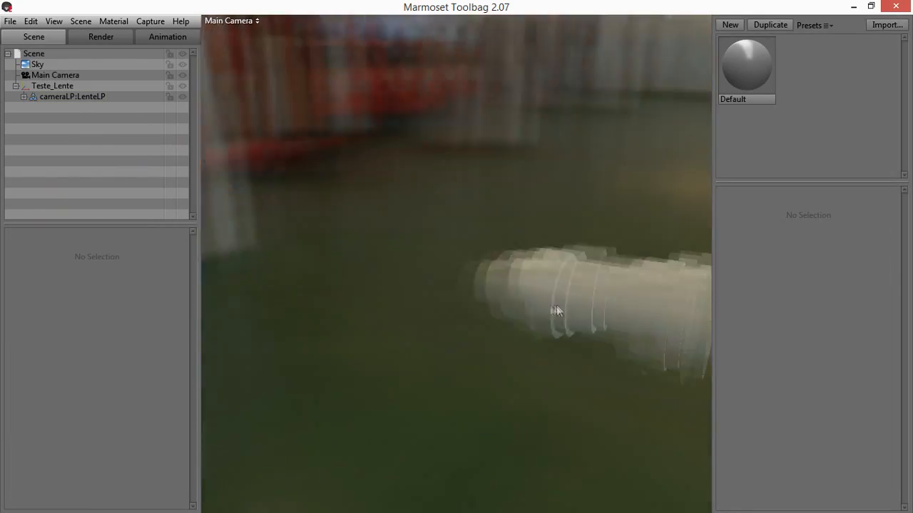
pyautogui.click(749, 91)
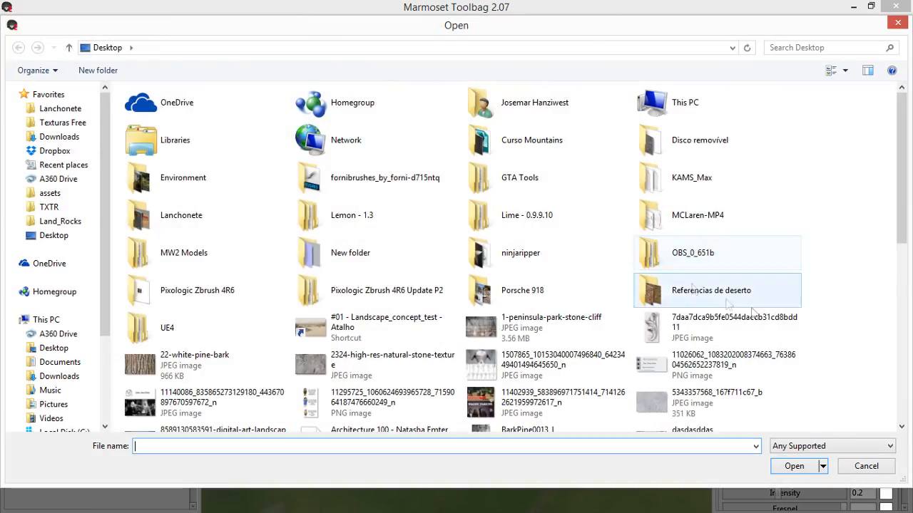
pyautogui.scroll(-10, 499, 285)
pyautogui.click(553, 388)
pyautogui.doubleClick(553, 391)
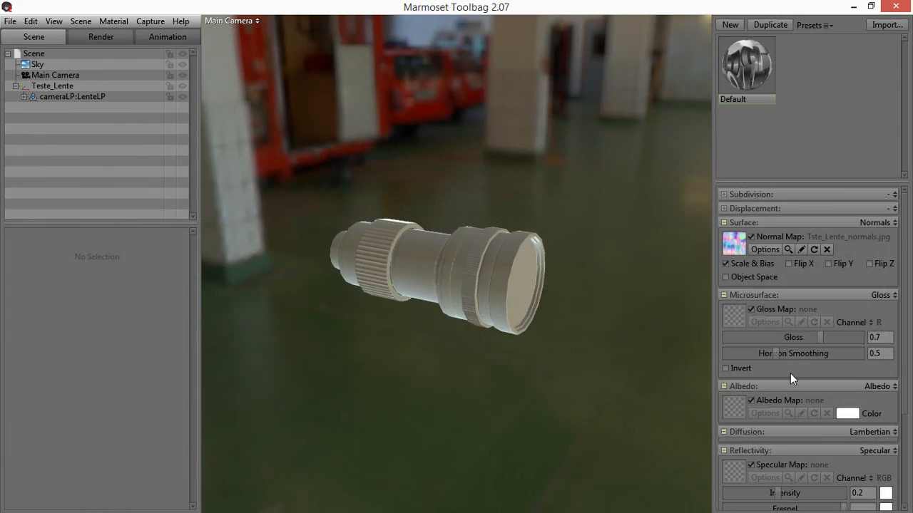
# - Load the Tste_Lente_occlusion image as the Default material's occlusion map and set its specular intensity to 0.0
pyautogui.scroll(-5, 861, 444)
pyautogui.click(848, 489)
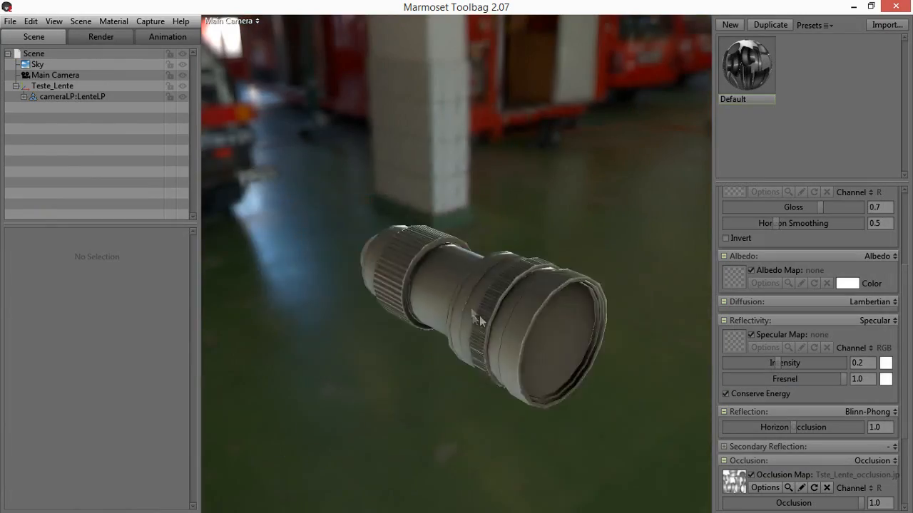
pyautogui.moveTo(478, 317); pyautogui.dragTo(499, 347)
pyautogui.moveTo(773, 363); pyautogui.dragTo(721, 363)
pyautogui.scroll(1, 805, 285)
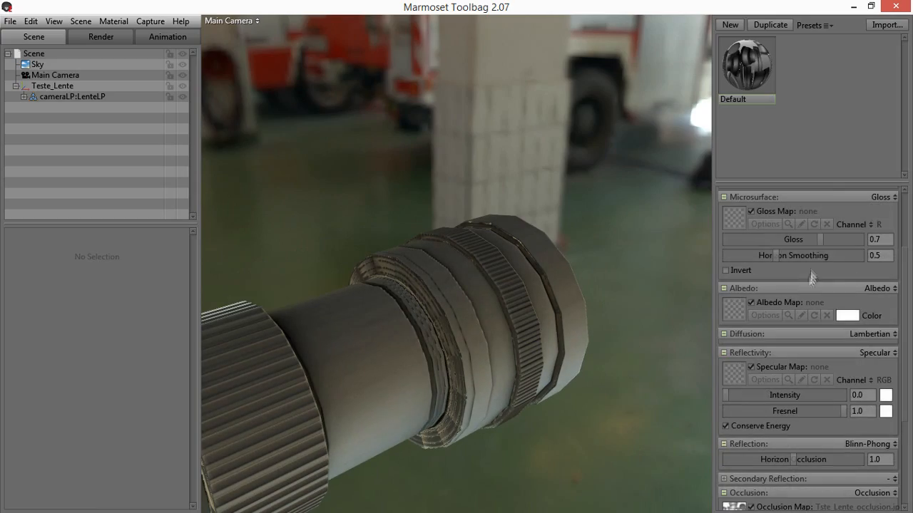
# - Select the scene's Sky and apply a different environment preset to light the lens
pyautogui.moveTo(617, 313); pyautogui.dragTo(648, 305)
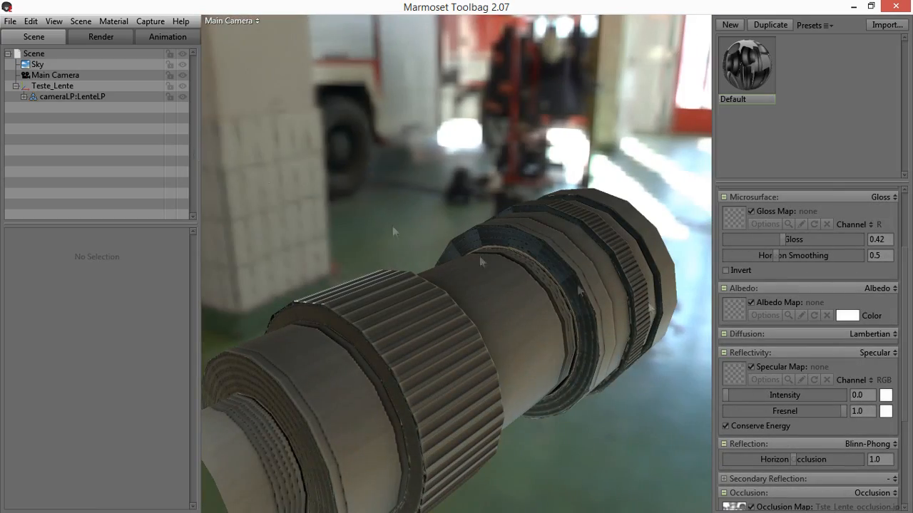
pyautogui.click(37, 64)
pyautogui.click(160, 251)
pyautogui.click(272, 343)
pyautogui.click(468, 271)
pyautogui.moveTo(483, 273); pyautogui.dragTo(433, 323)
# - Lower the Default material's gloss to its minimum and rotate the sky lighting to inspect the baked lens details
pyautogui.moveTo(783, 240); pyautogui.dragTo(722, 240)
pyautogui.keyDown('shift'); pyautogui.moveTo(435, 311); pyautogui.dragTo(520, 313); pyautogui.keyUp('shift')
pyautogui.moveTo(520, 313); pyautogui.dragTo(706, 381)
pyautogui.scroll(5, 442, 395)
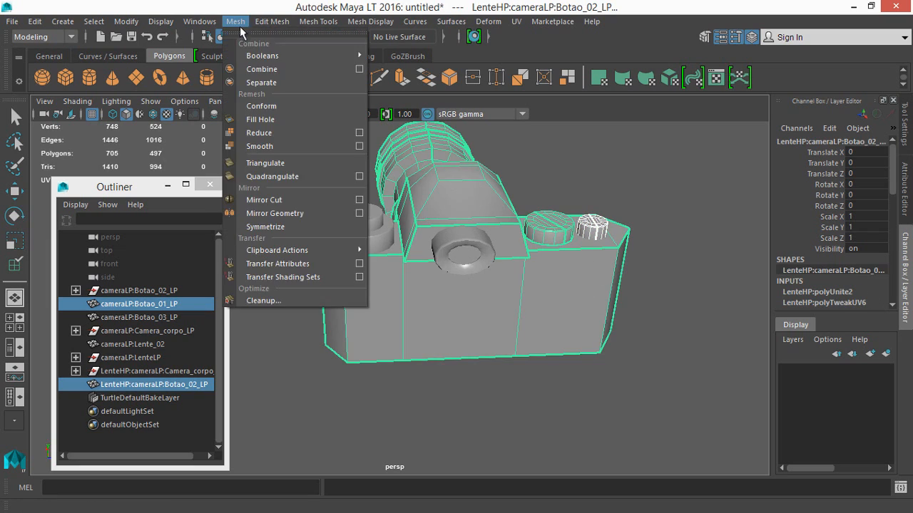
# - In Maya LT, combine the camera body mesh with Botao_01_LP, Lente_02 and Botao_03_LP into a single mesh
pyautogui.click(252, 69)
pyautogui.click(462, 271)
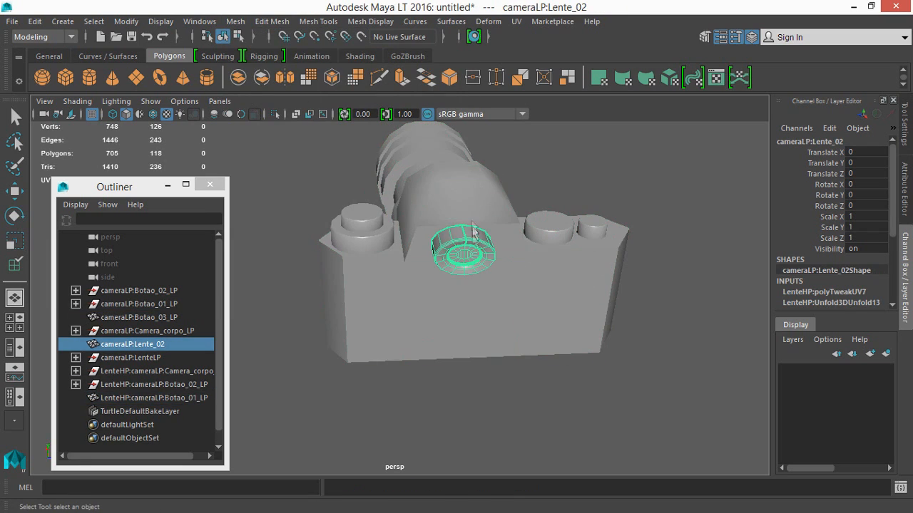
pyautogui.keyDown('shift'); pyautogui.click(483, 206); pyautogui.keyUp('shift')
pyautogui.click(276, 71)
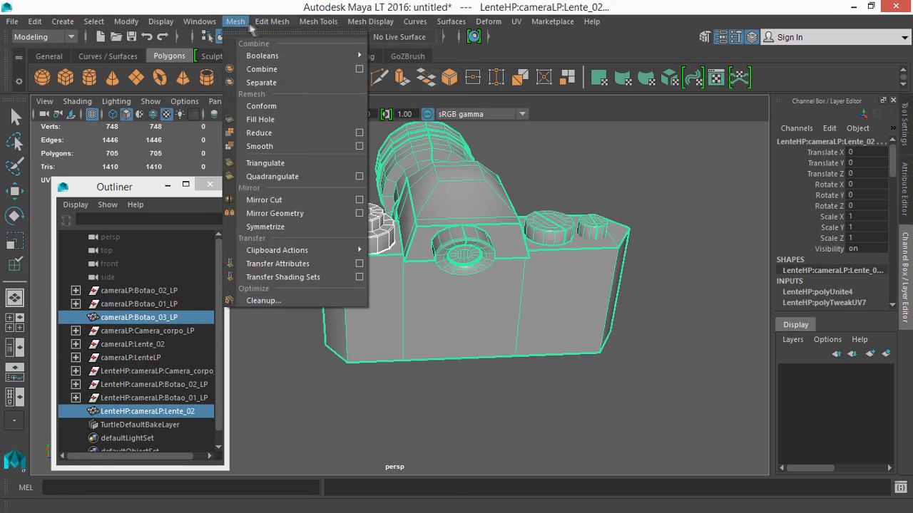
pyautogui.click(262, 69)
# - Open the UV Editor for the combined camera mesh and reposition its window
pyautogui.click(516, 21)
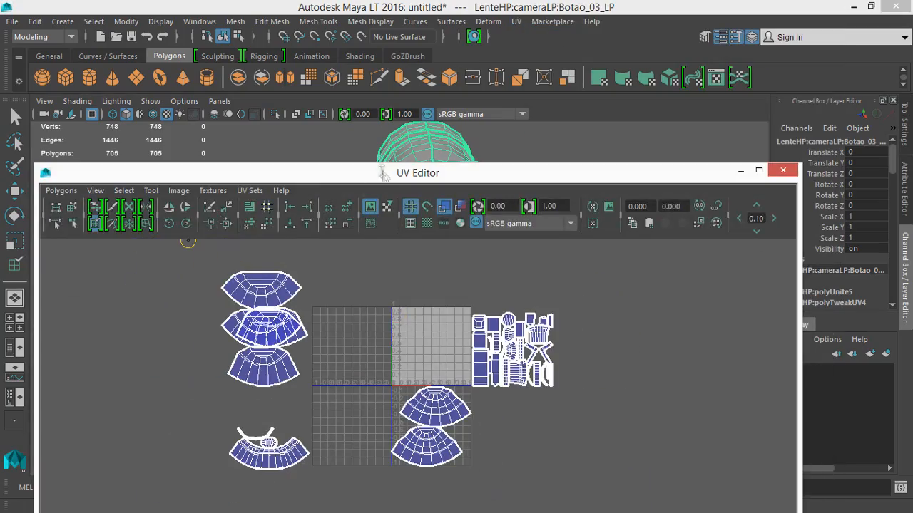
pyautogui.moveTo(439, 175); pyautogui.dragTo(439, 387)
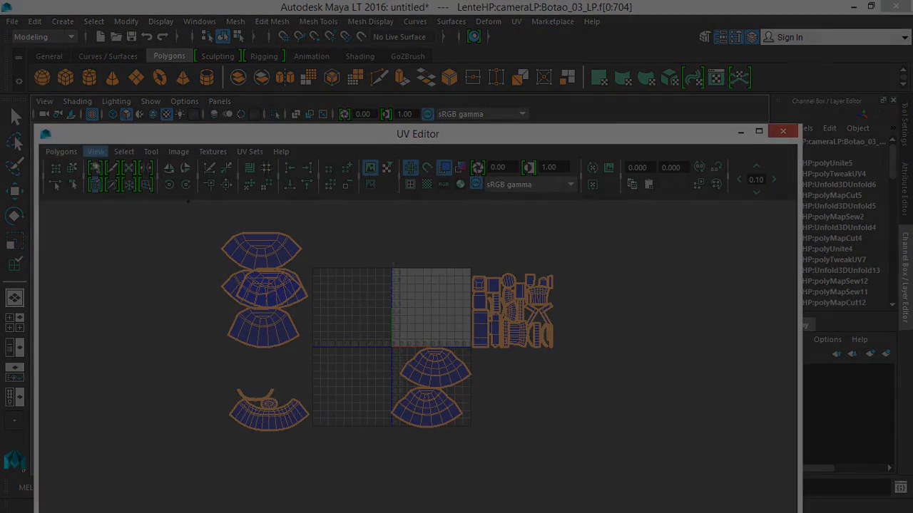